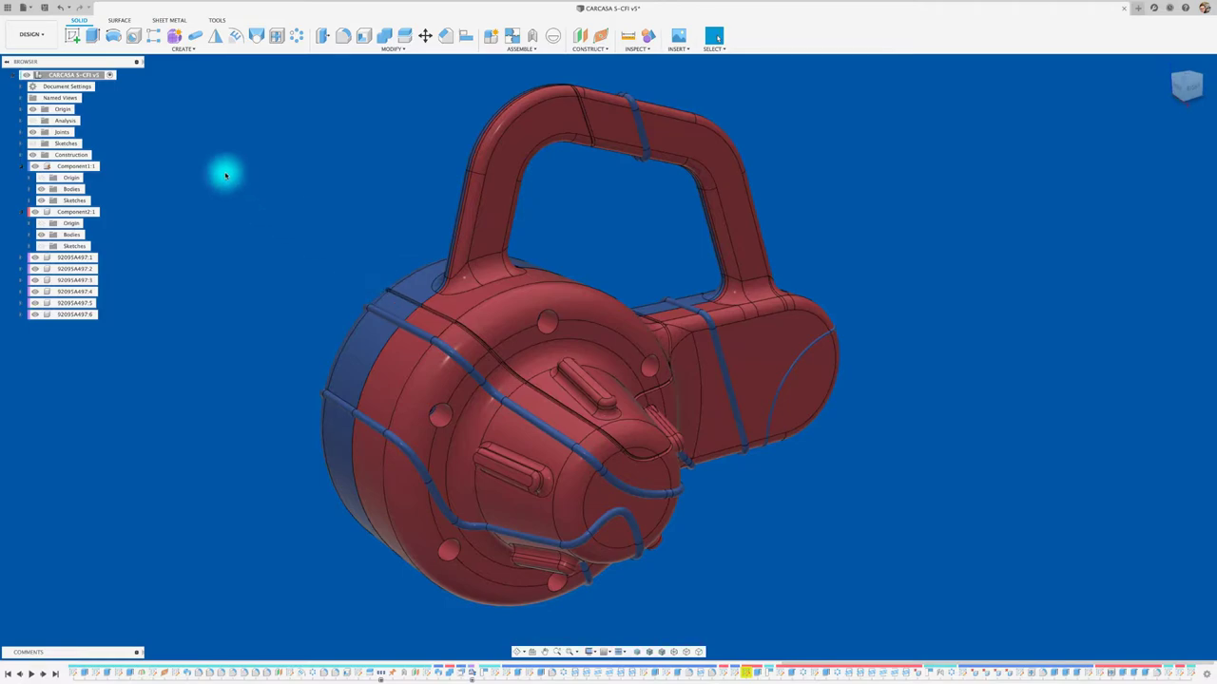
- Switch Fusion 360 from the Design workspace to the Render workspace to set up the casing render
left_click(41, 35)
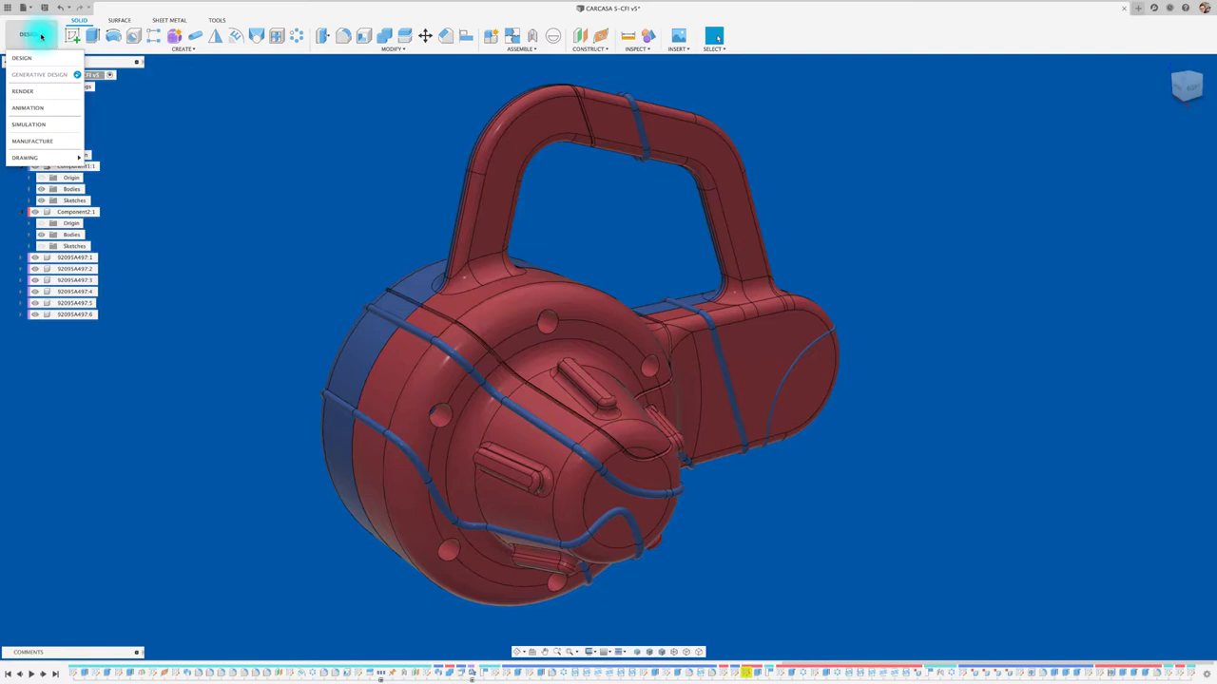
left_click(25, 89)
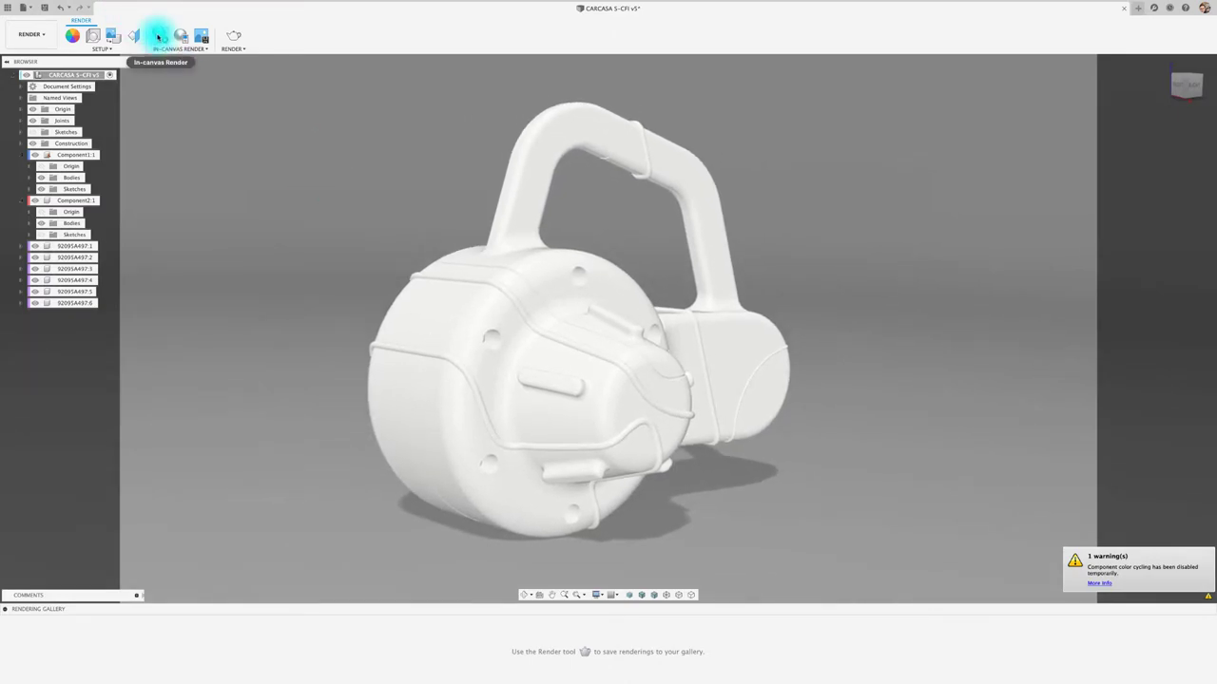
left_click(159, 36)
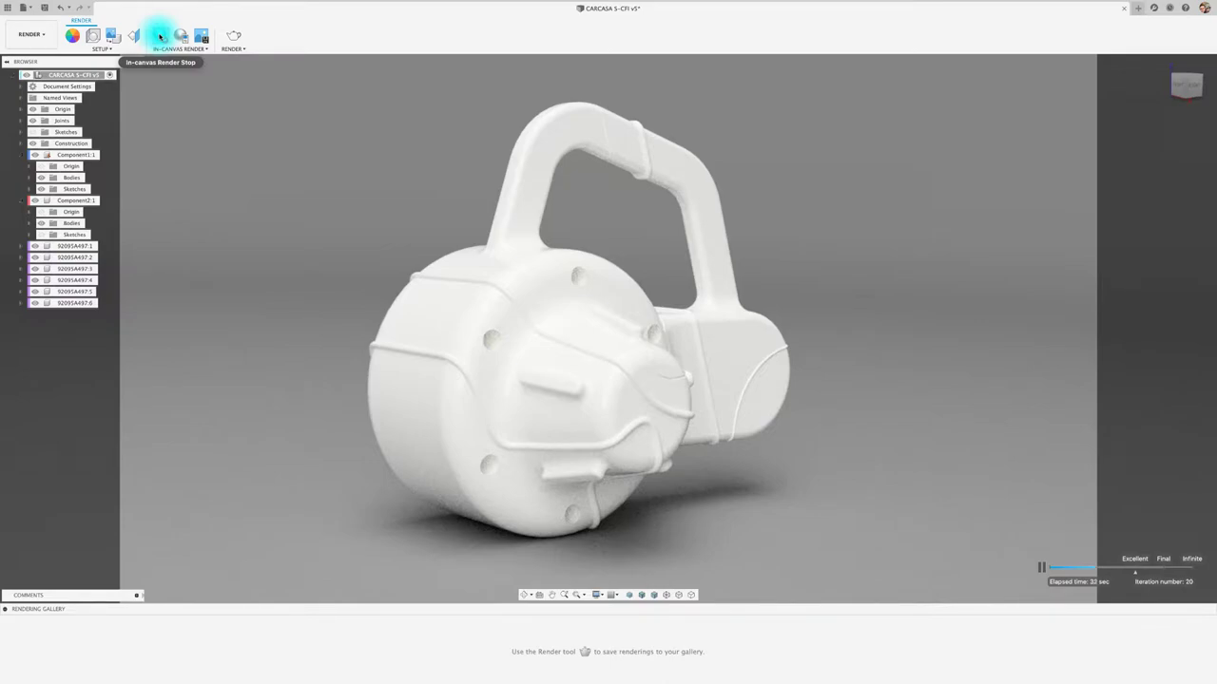
left_click(160, 36)
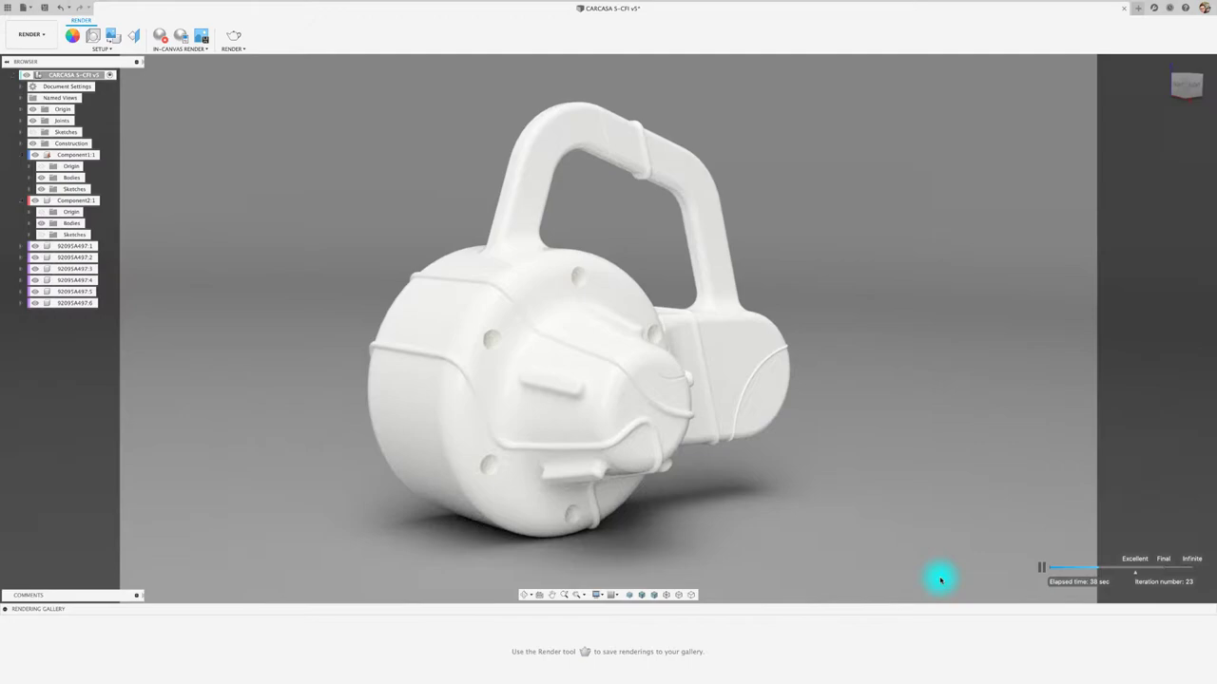
middle_click_drag(939, 579, 726, 505, "shift")
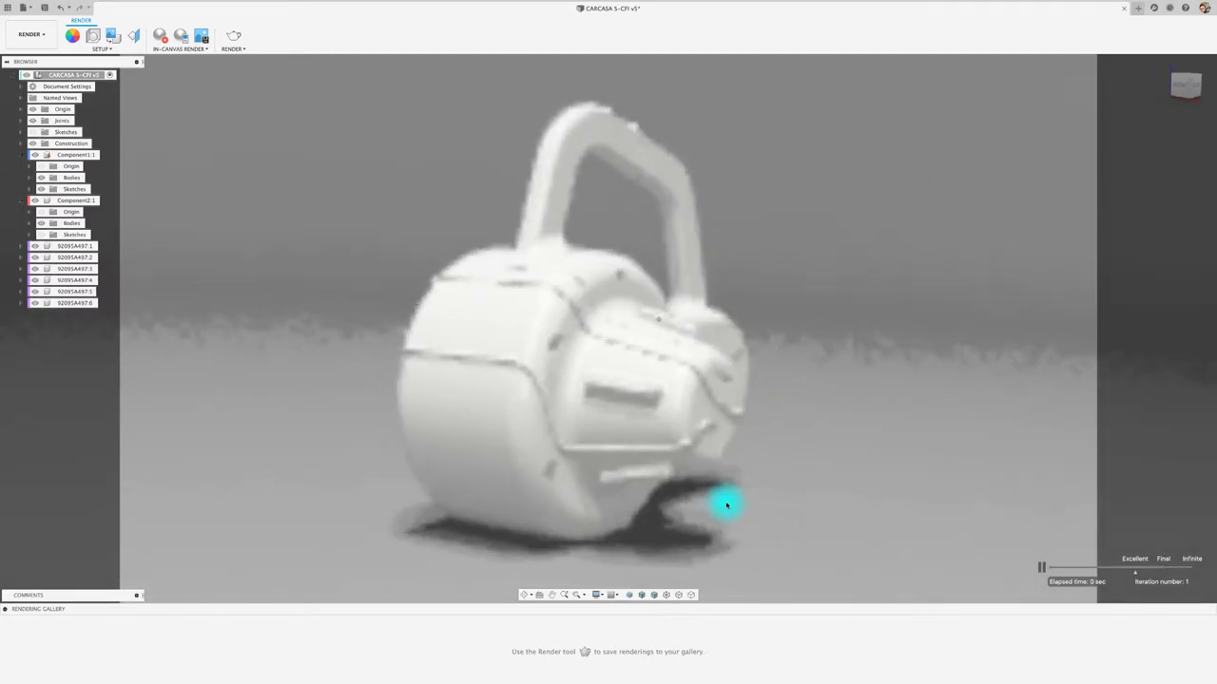
scroll(726, 505, "left", 5, "shift")
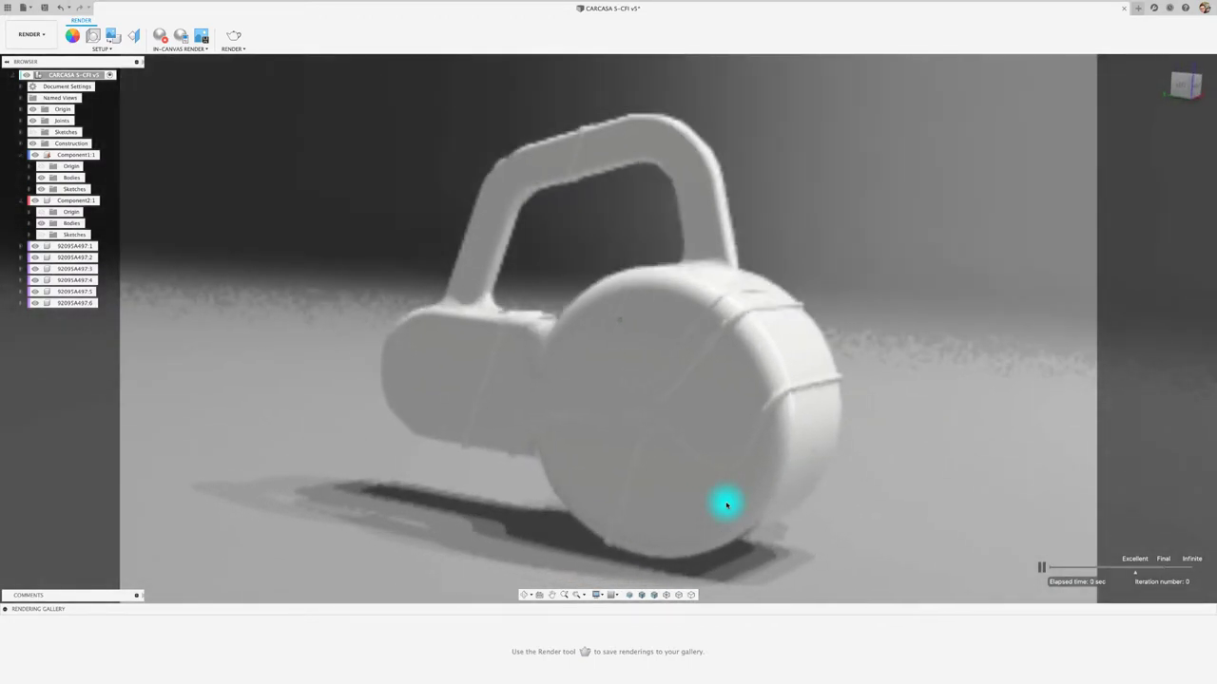
scroll(726, 505, "left", 3, "shift")
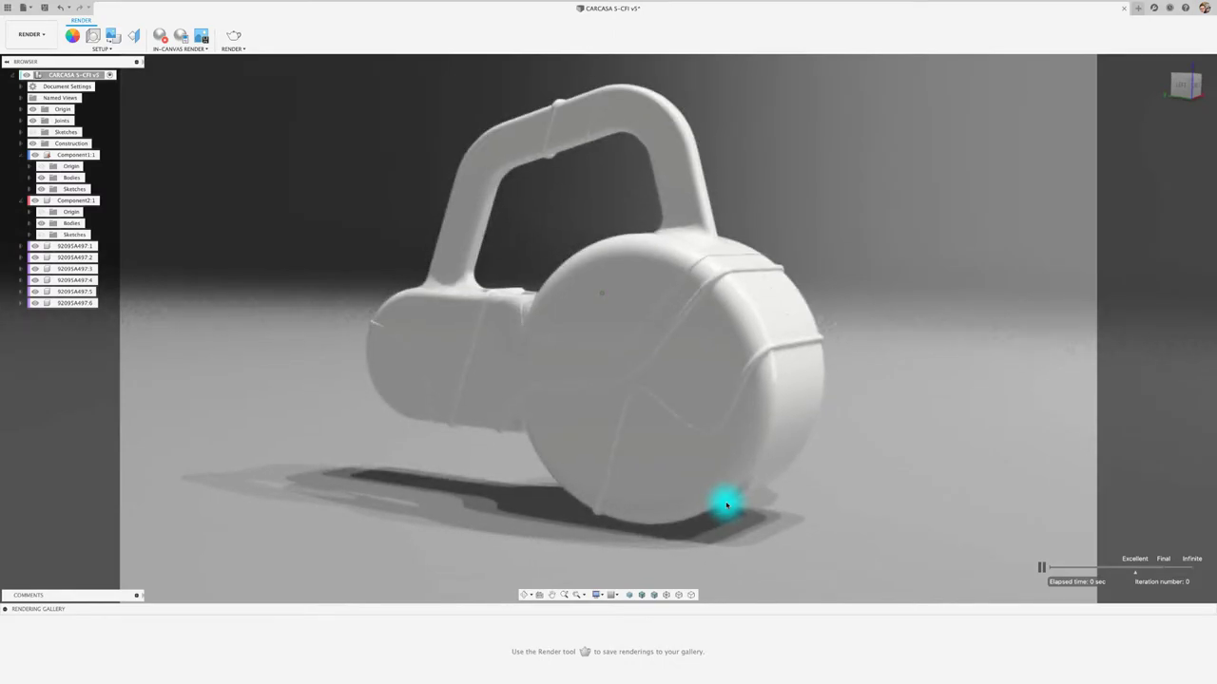
scroll(726, 505, "left", 3, "shift")
scroll(726, 505, "left", 3, "shift")
scroll(726, 505, "left", 3, "shift")
scroll(727, 505, "left", 2, "shift")
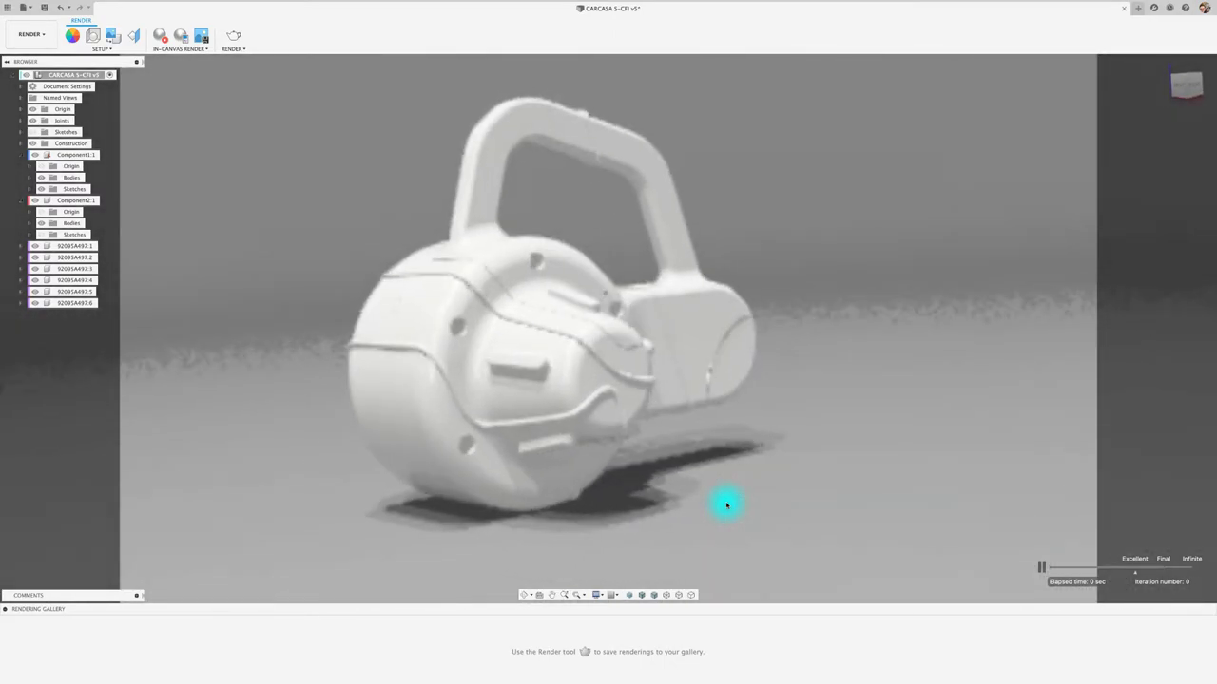
left_click(158, 35)
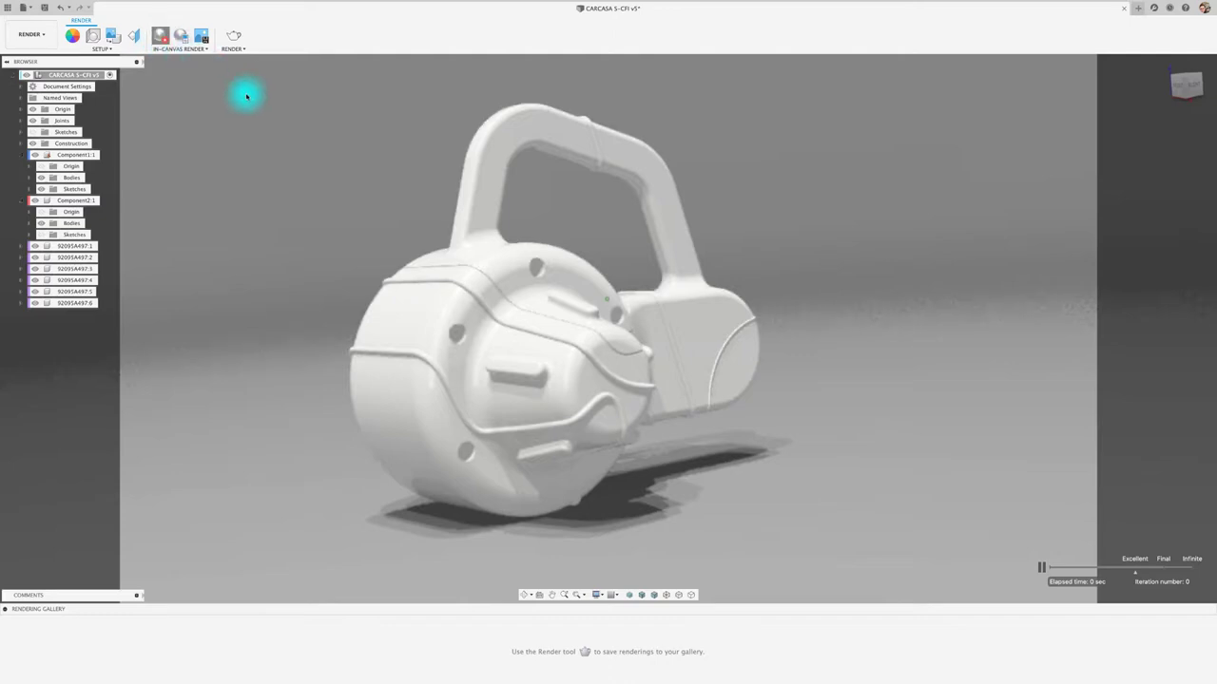
scroll(285, 143, "left", 2, "shift")
scroll(285, 144, "left", 2, "shift")
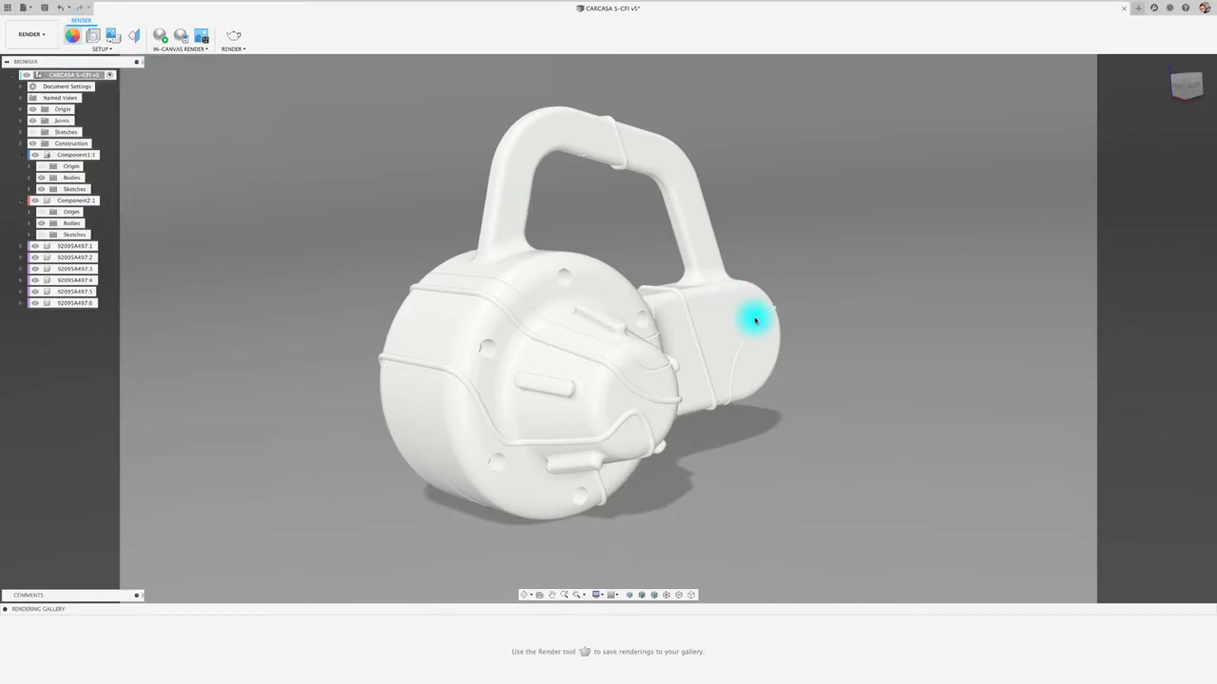
- Open the Appearance panel with A, centre it, check My Appearances, then return to Fusion 360 Appearances
key("a")
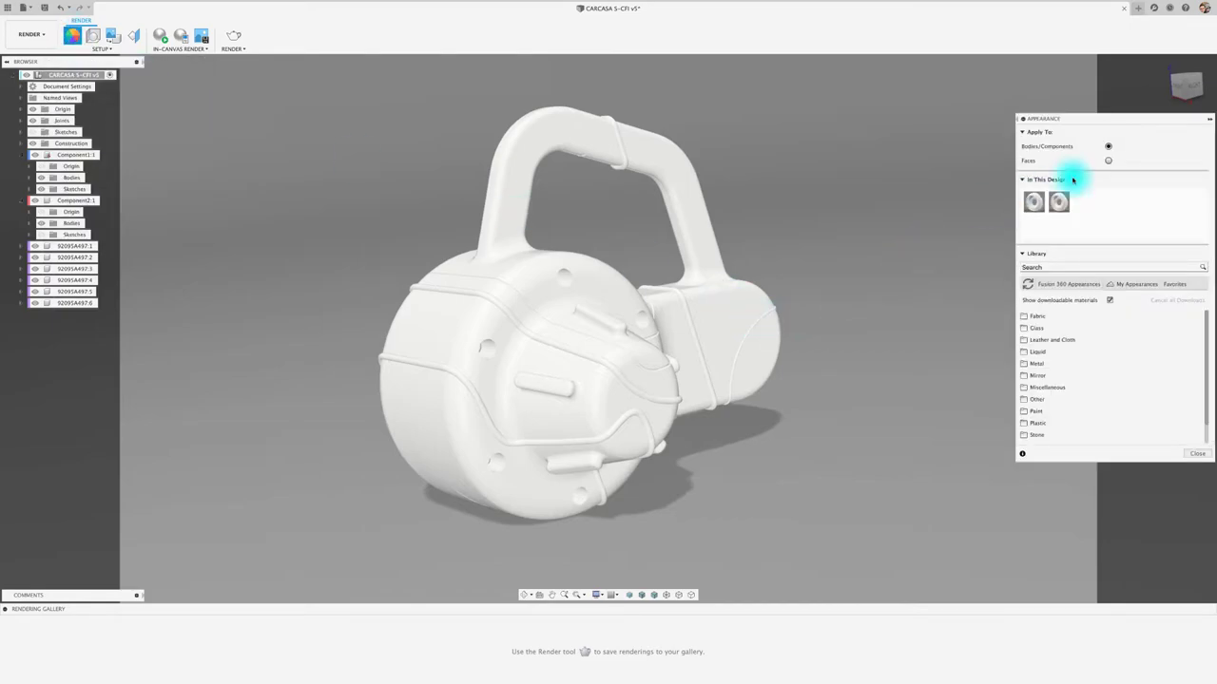
left_click_drag(1146, 119, 901, 101)
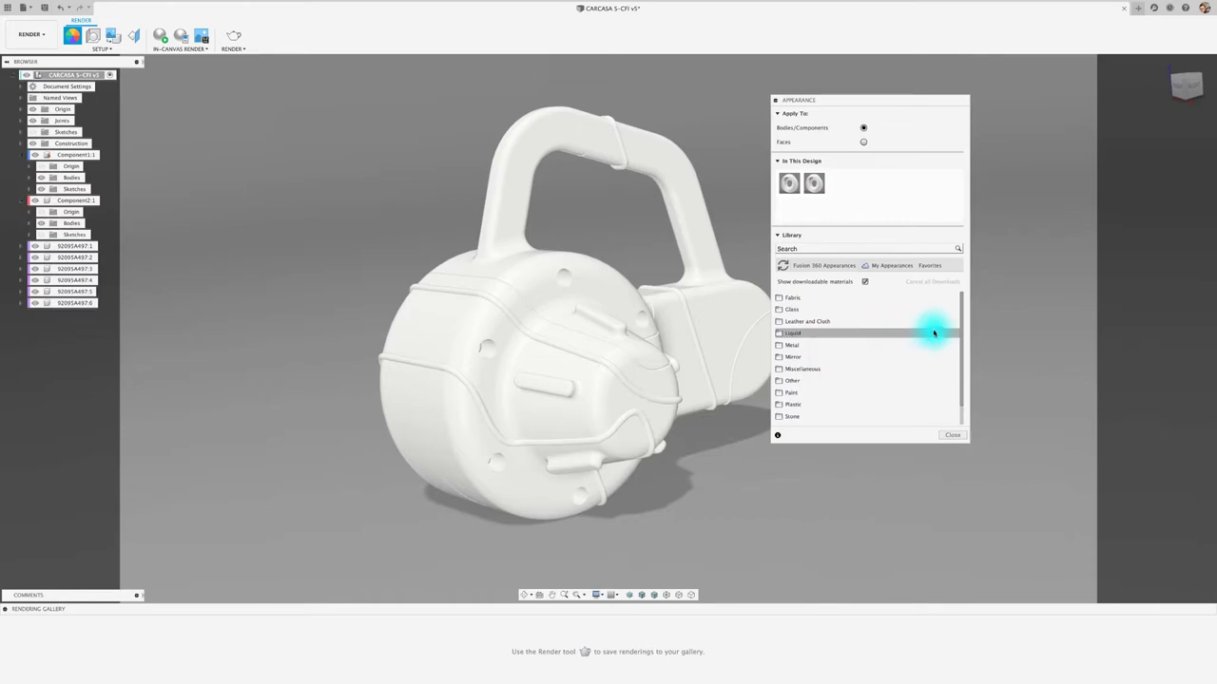
left_click_drag(961, 313, 964, 359)
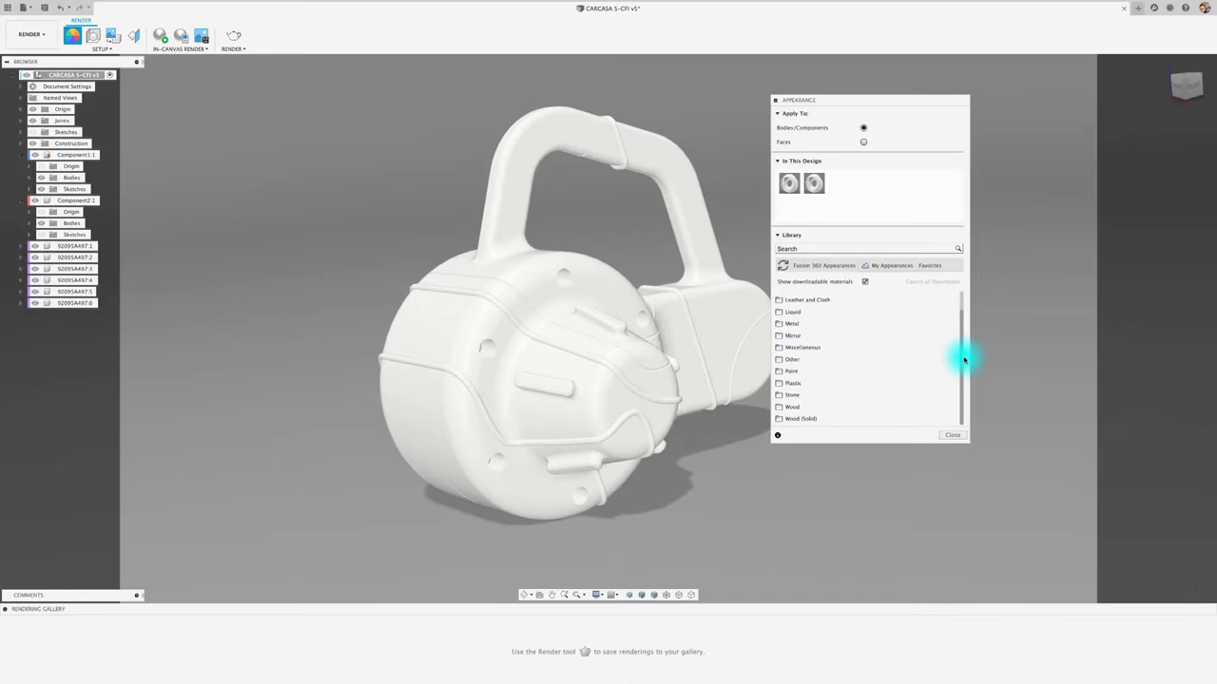
left_click(924, 266)
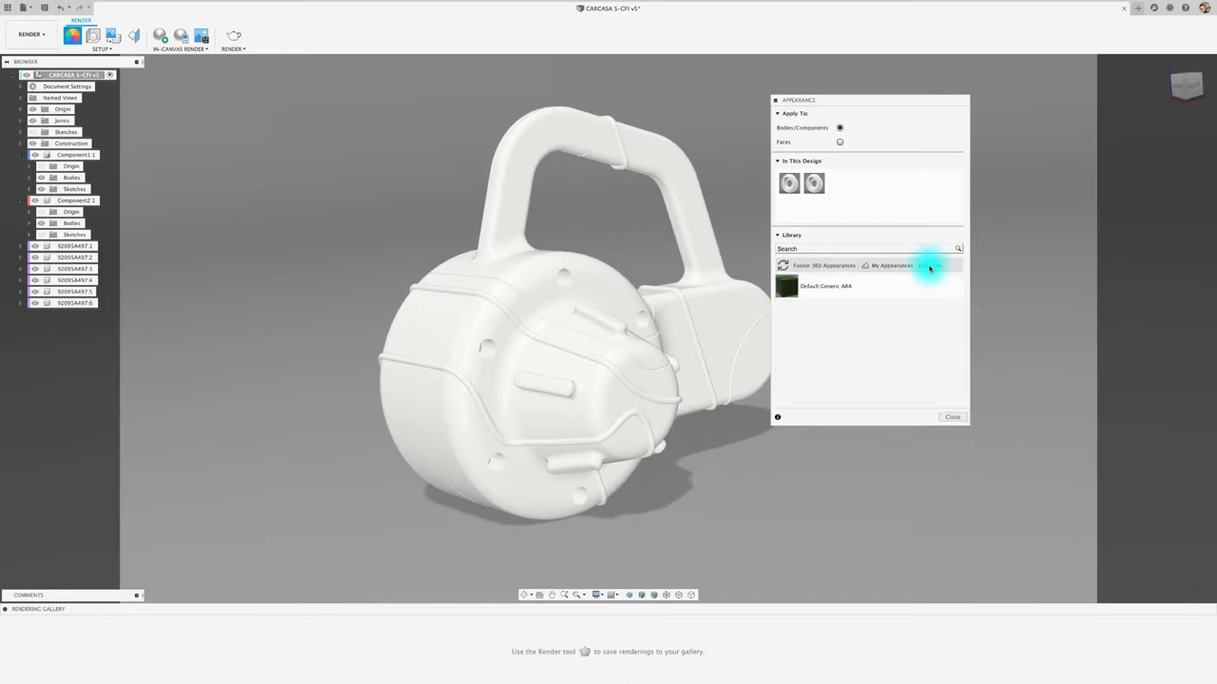
left_click(798, 293)
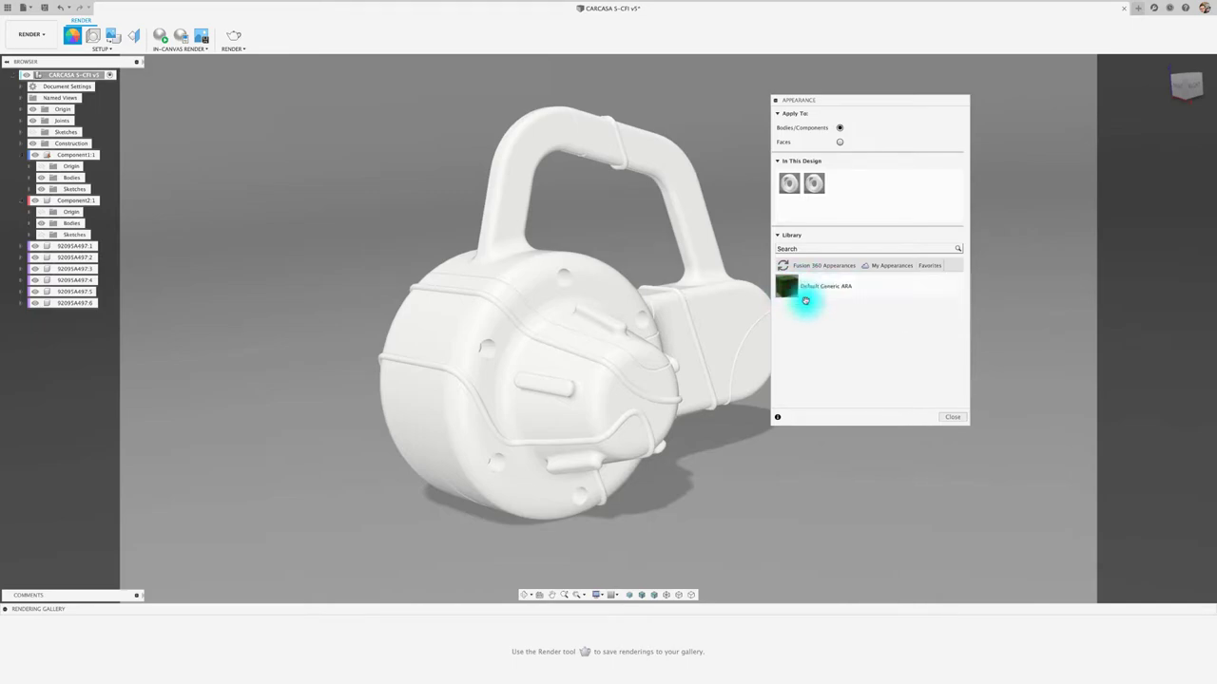
left_click(830, 303)
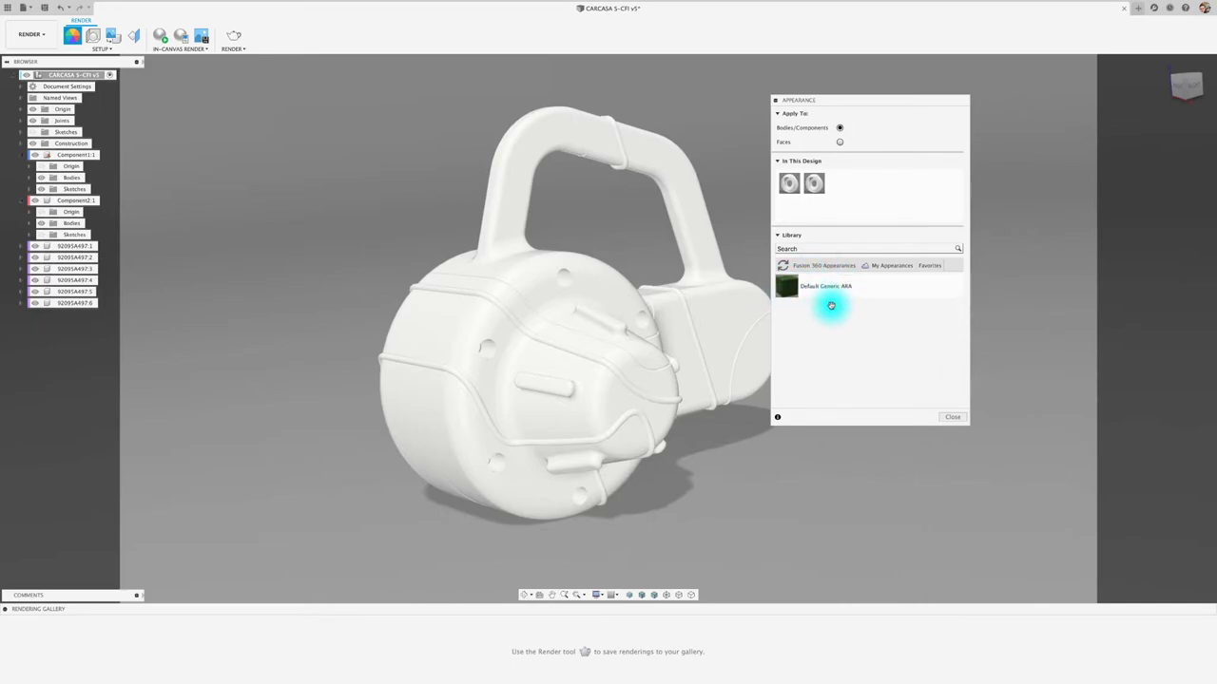
left_click(808, 267)
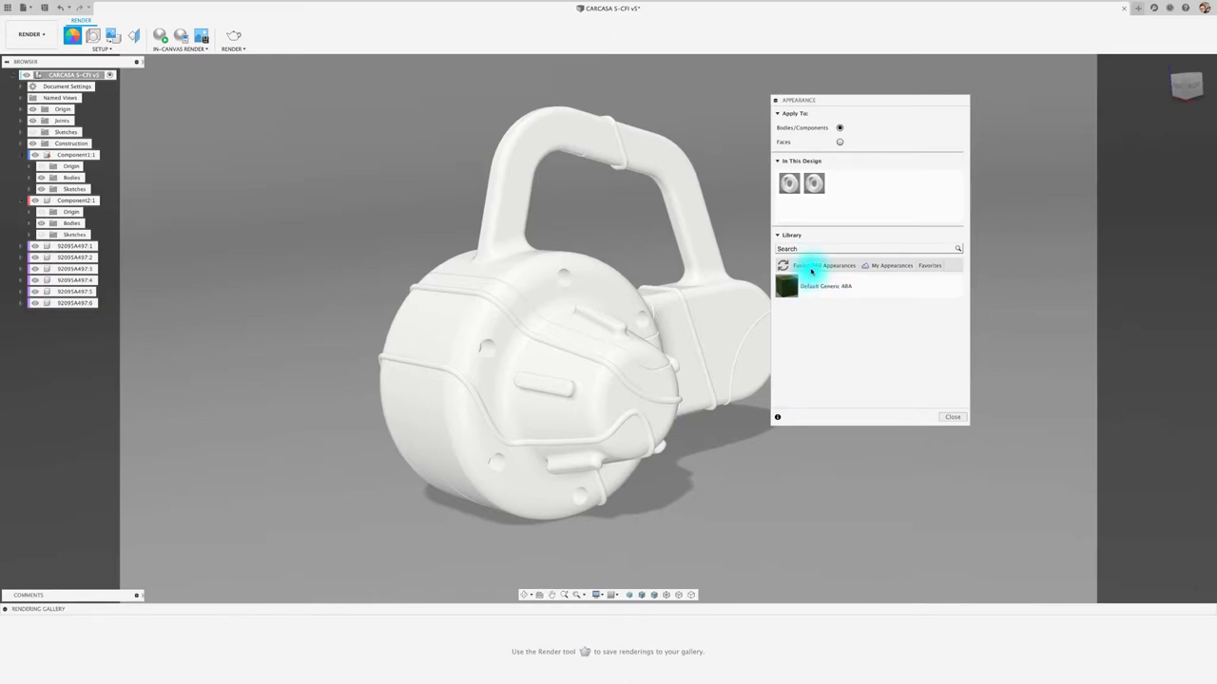
- Return to the Design workspace and open Modify > Manage Materials, enlarging the browser mid-screen
left_click(34, 35)
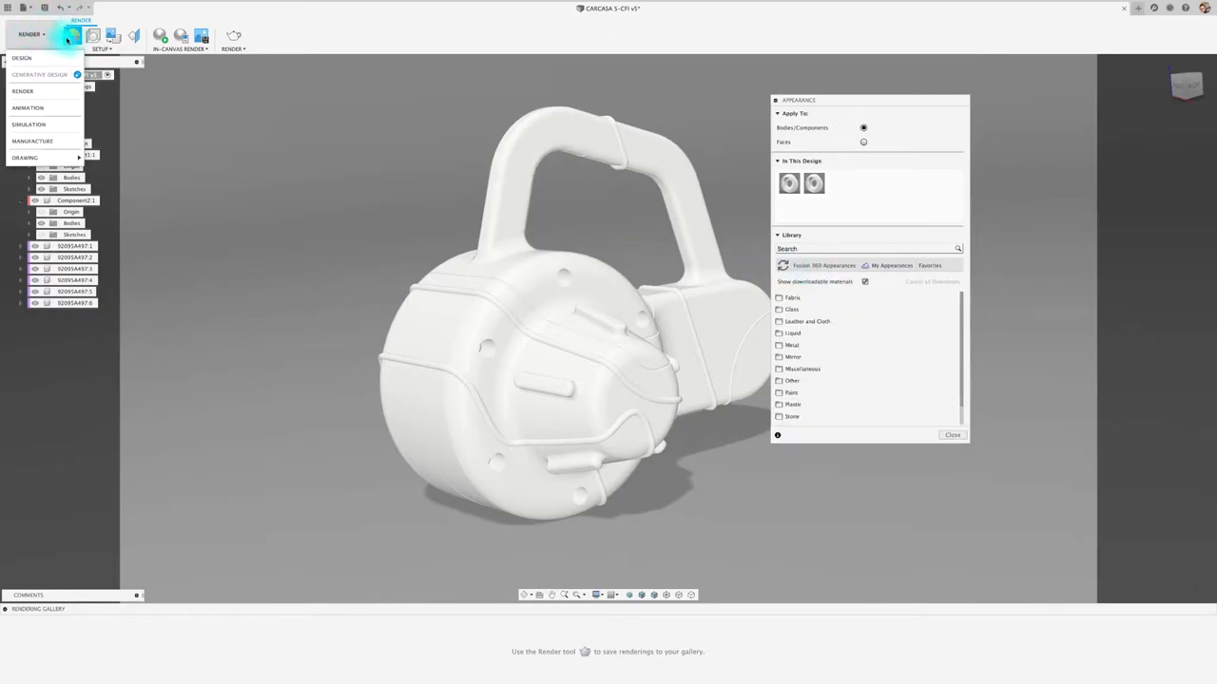
left_click(31, 60)
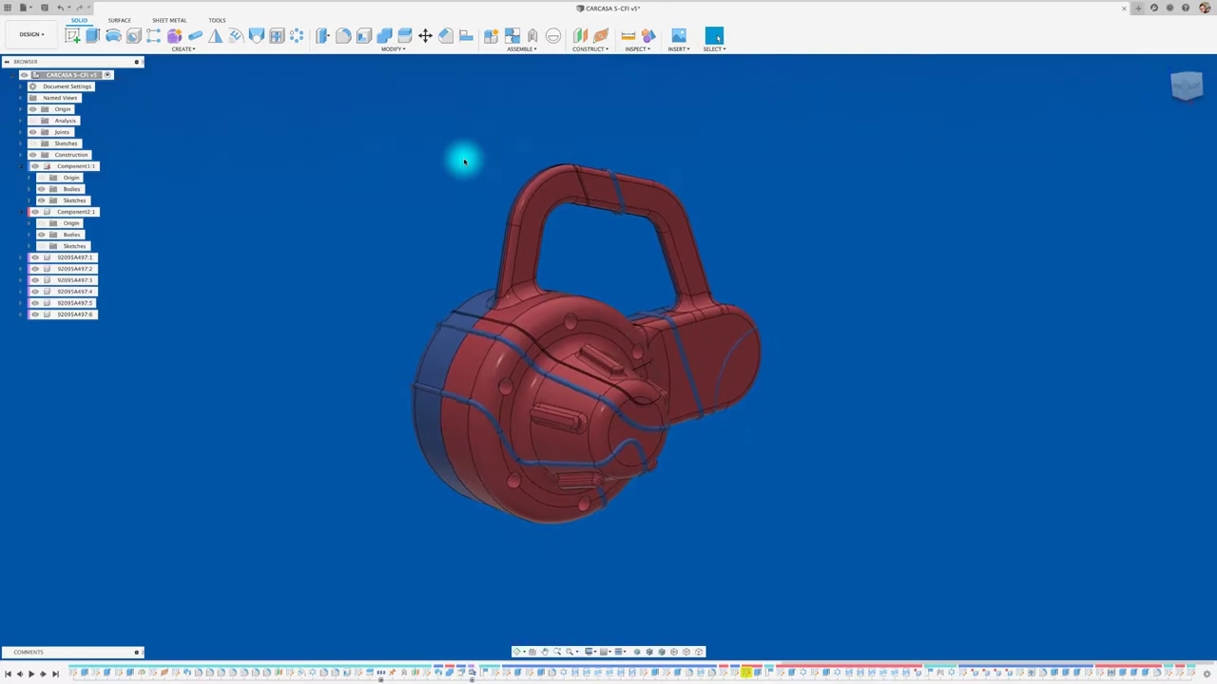
left_click(392, 48)
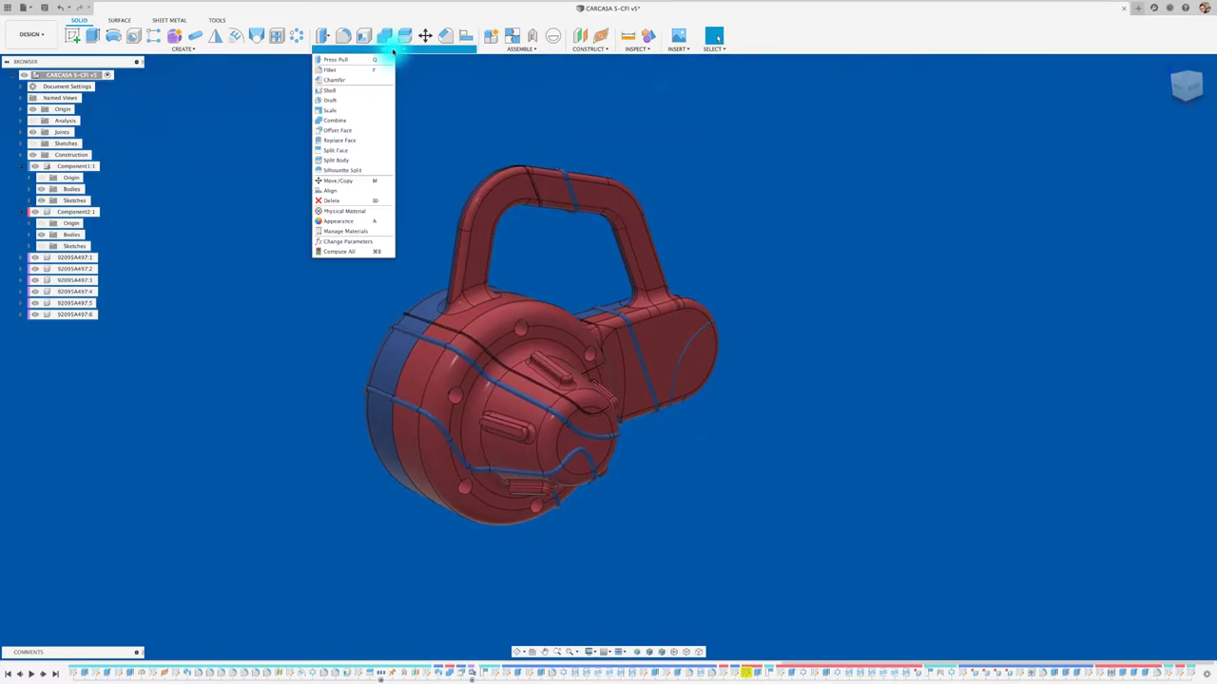
left_click(348, 233)
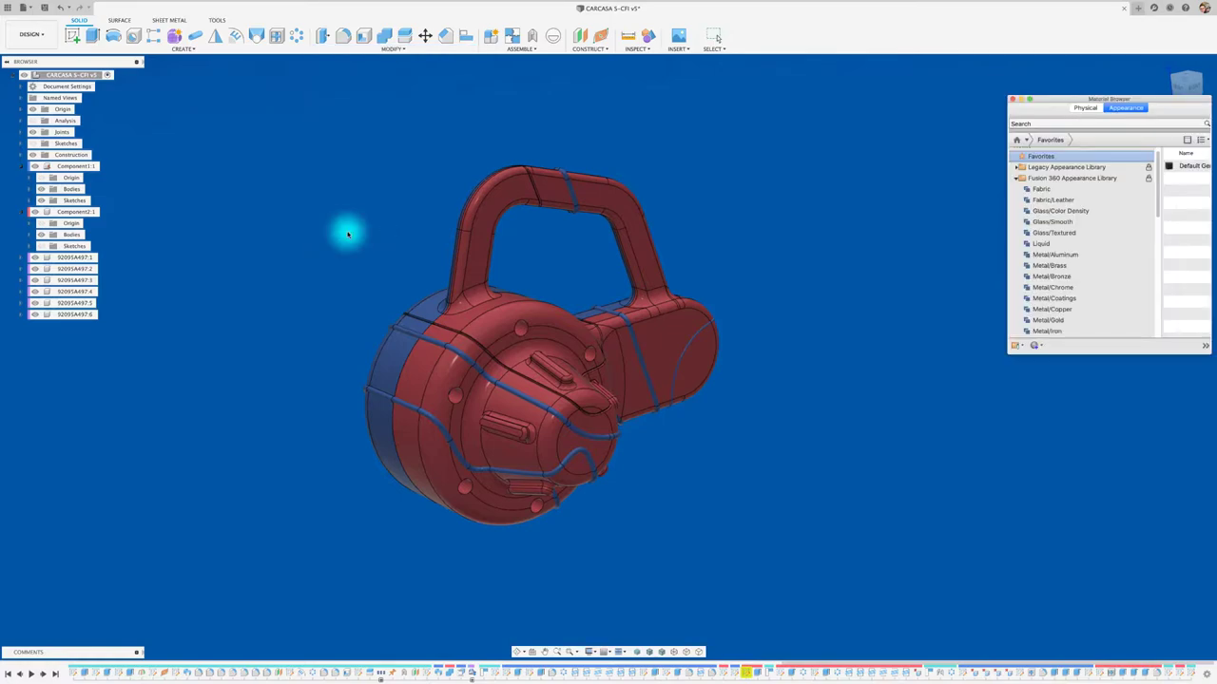
left_click_drag(1157, 98, 495, 67)
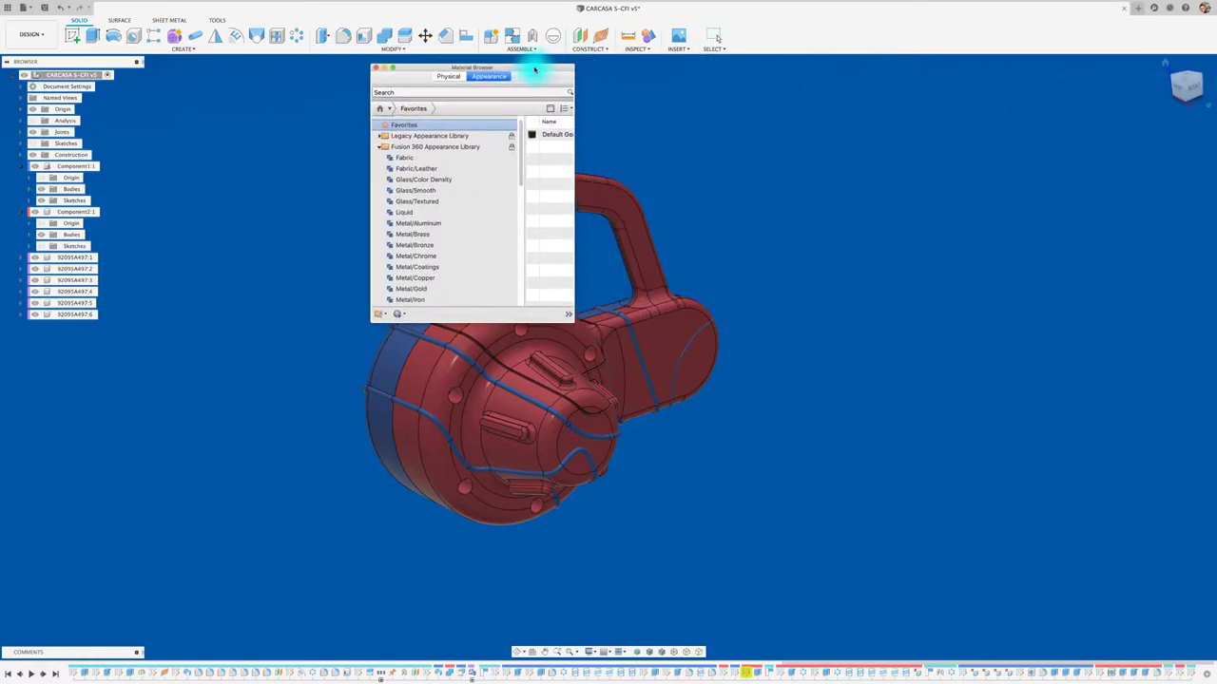
left_click_drag(545, 318, 930, 386)
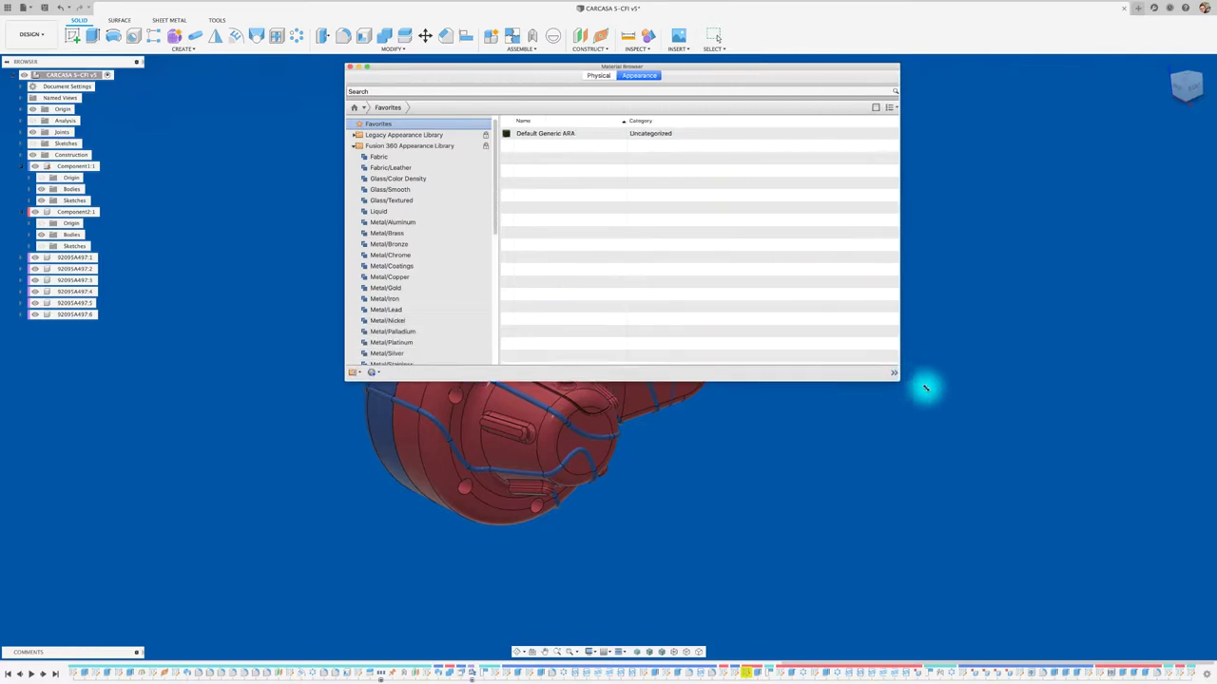
- Delete Default Generic ARA from Favorites and browse the Metal/Stainless and Metal/Iron categories
left_click(545, 134)
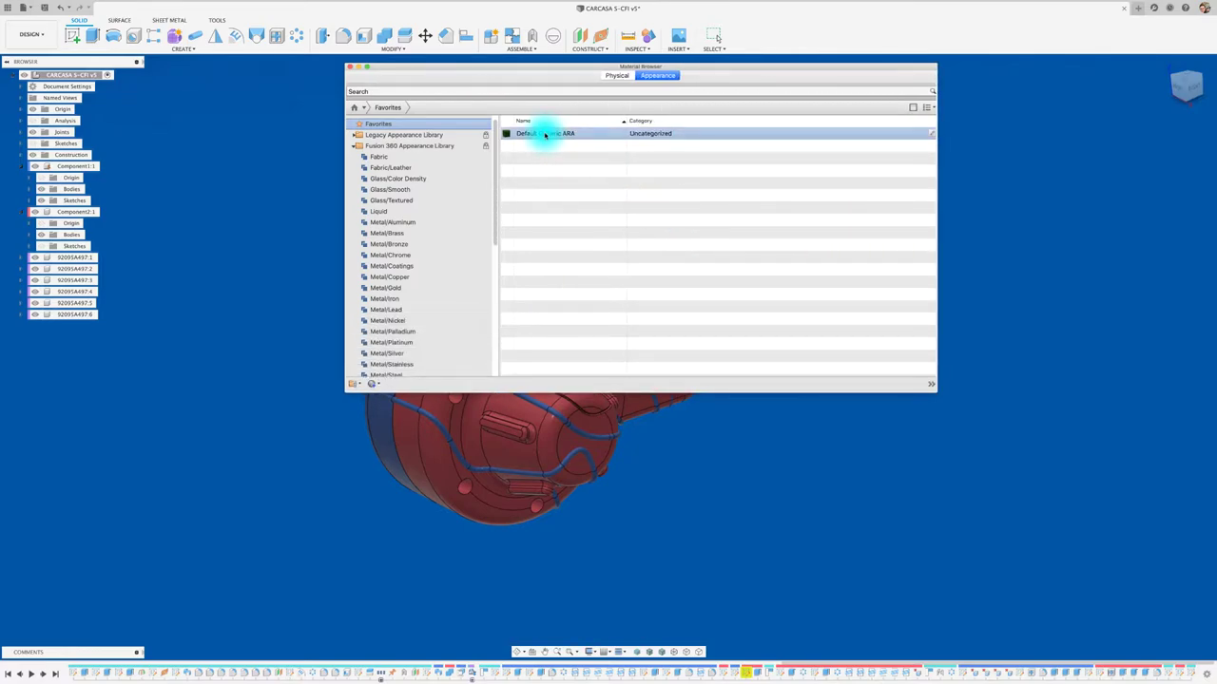
right_click(545, 134)
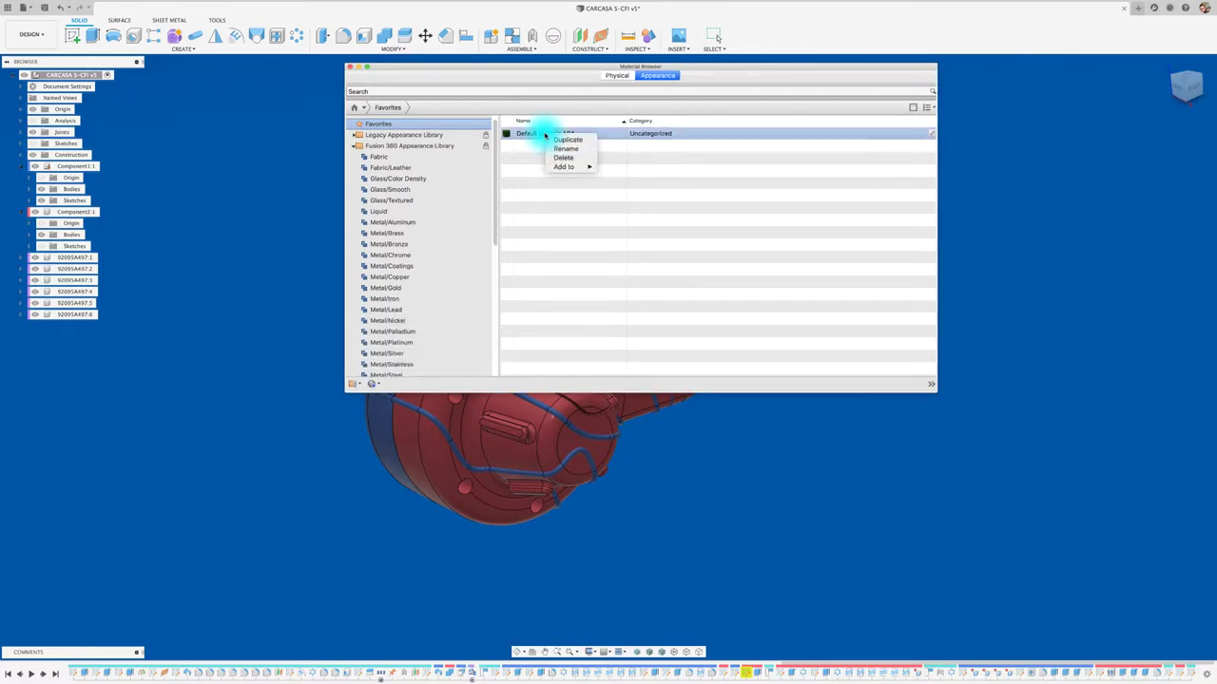
left_click(564, 158)
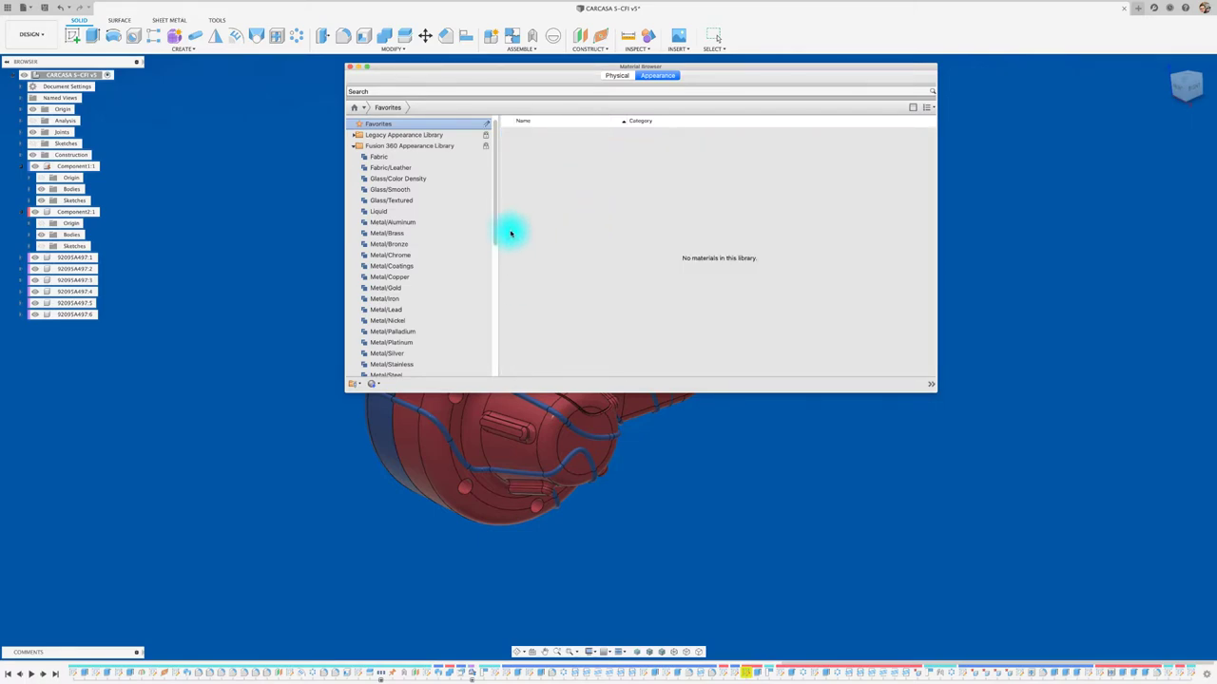
left_click_drag(491, 236, 491, 253)
left_click(388, 324)
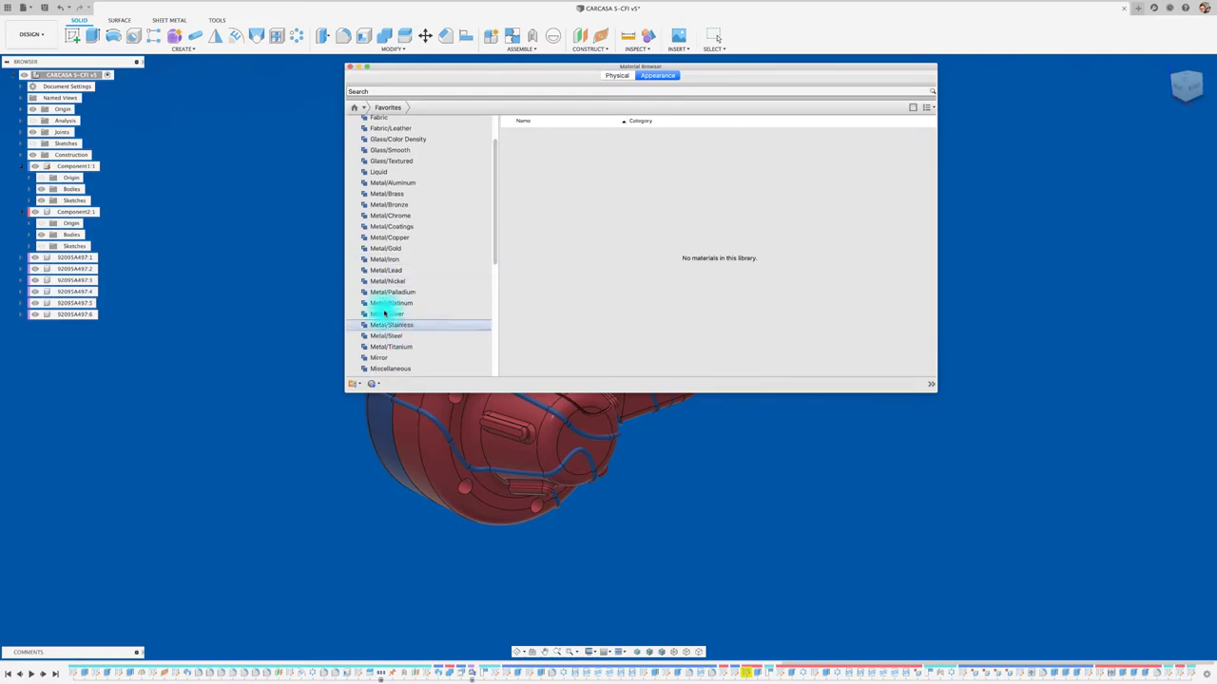
left_click(384, 261)
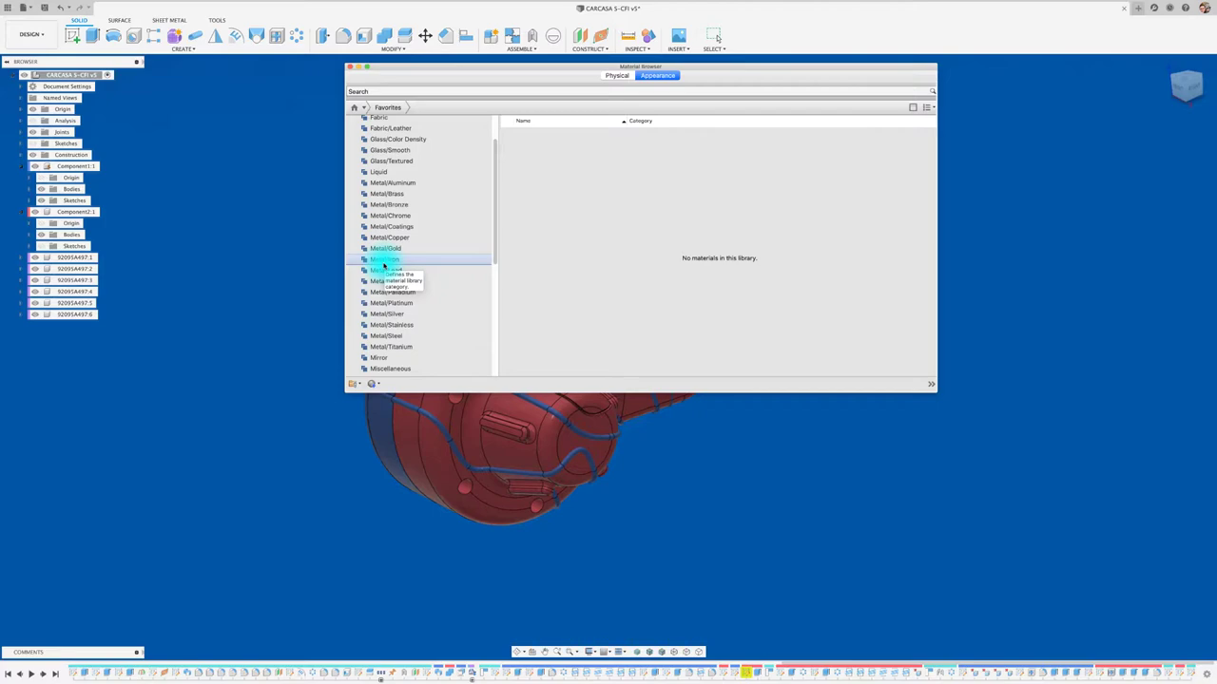
left_click(709, 451)
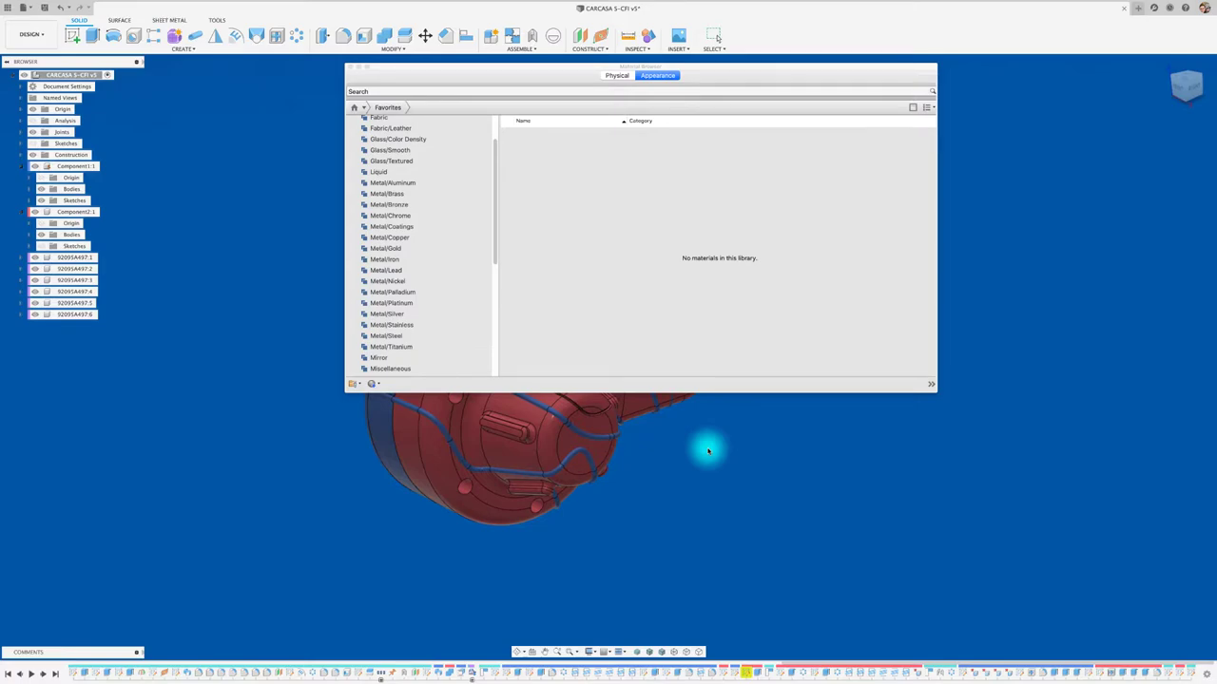
- Switch to the browser desktop space and look through the ejezeta and 3DAssets.one texture tabs
key("ctrl+Up")
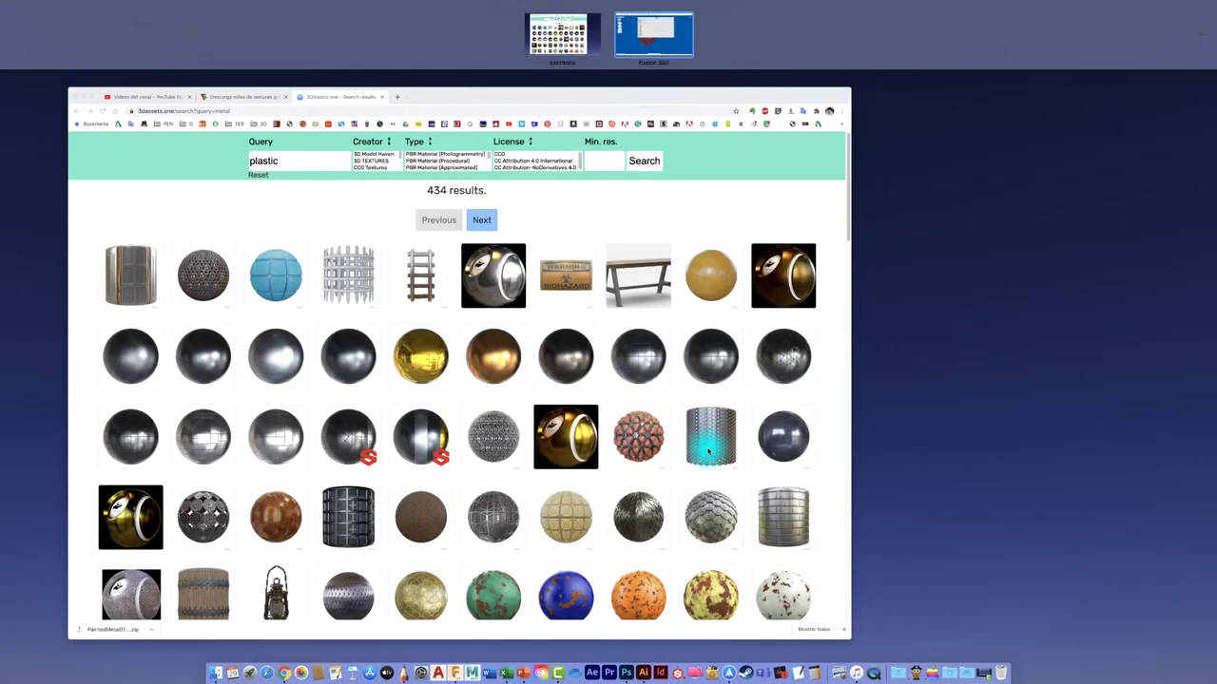
left_click(578, 55)
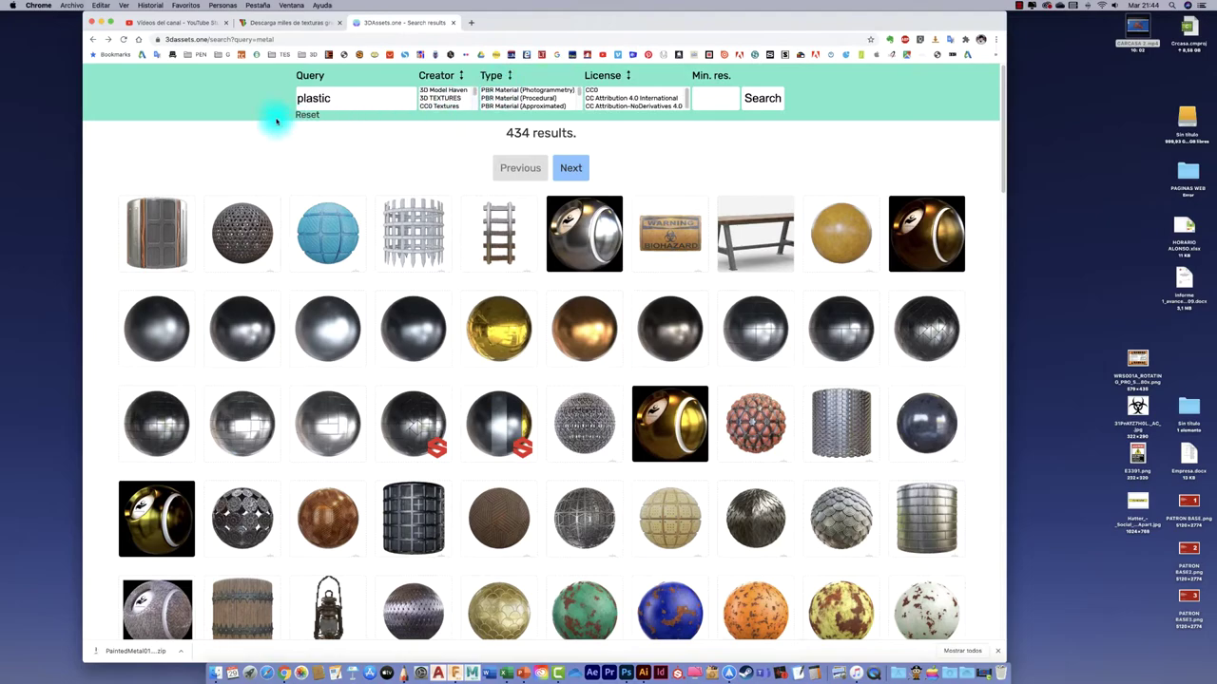
left_click(298, 23)
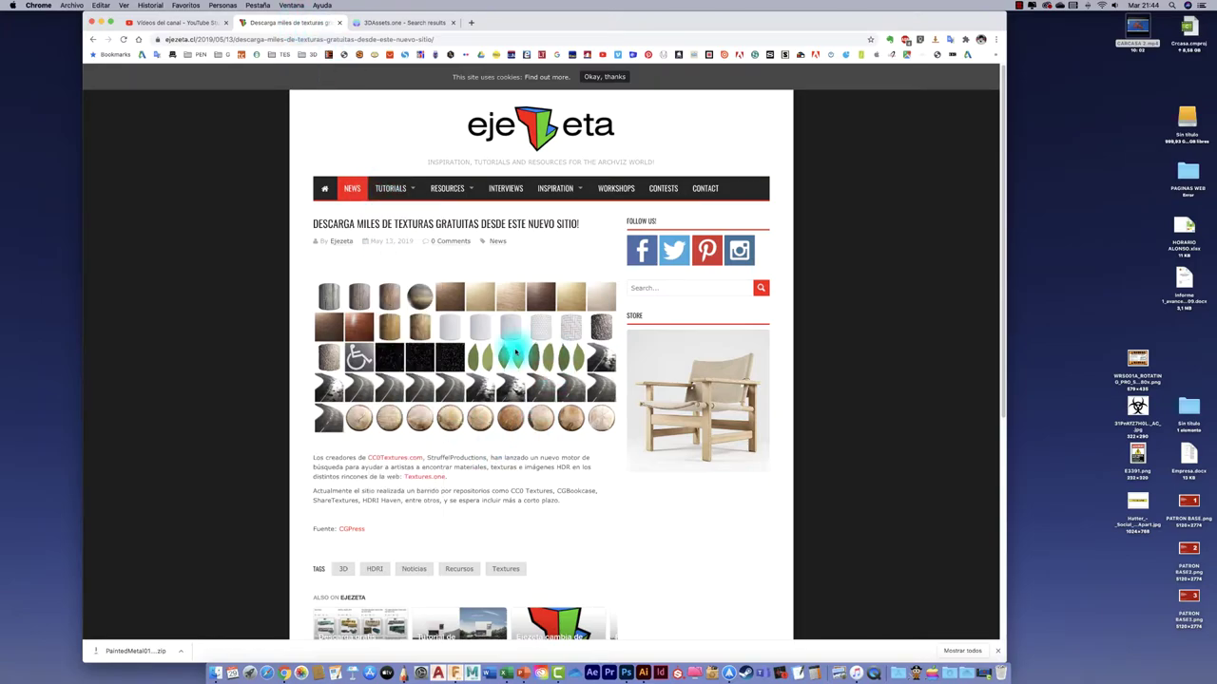
left_click(400, 22)
left_click(225, 40)
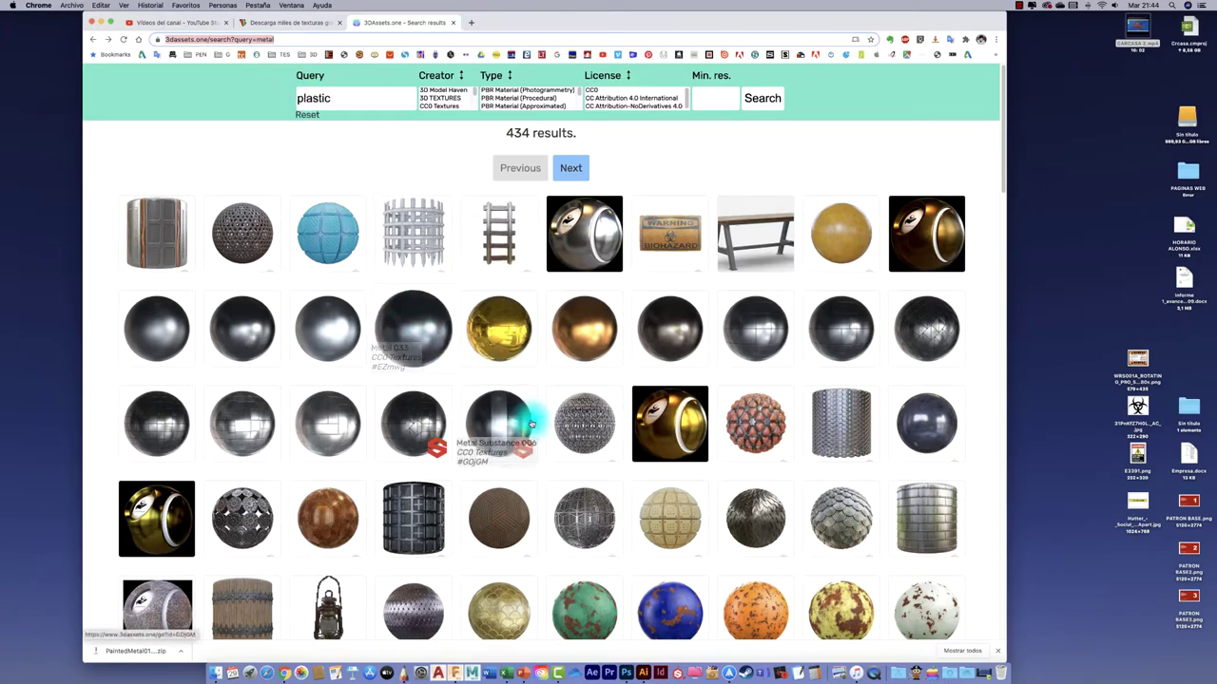
- Download the 4K maps of TextureCan's Metal 0014 oxidized brushed aluminum texture
scroll(552, 438, "down", 2)
scroll(556, 432, "down", 1)
scroll(551, 434, "down", 3)
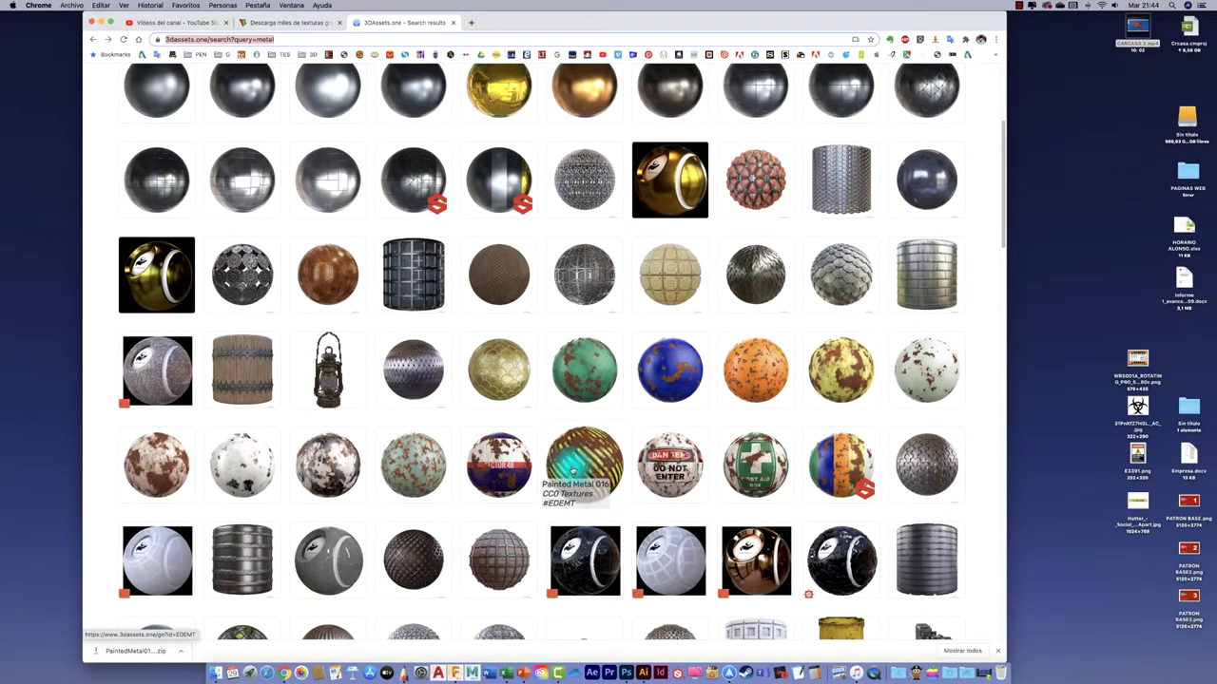
scroll(571, 467, "down", 2)
scroll(570, 468, "down", 4)
scroll(570, 468, "down", 1)
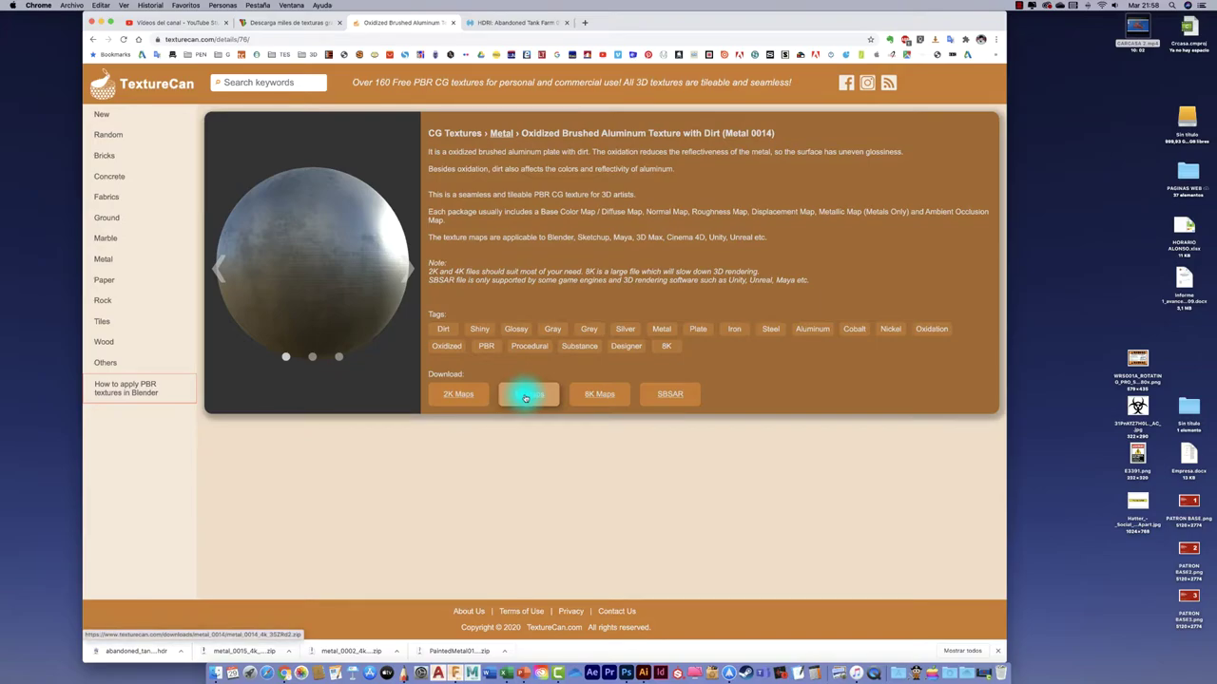
left_click(525, 397)
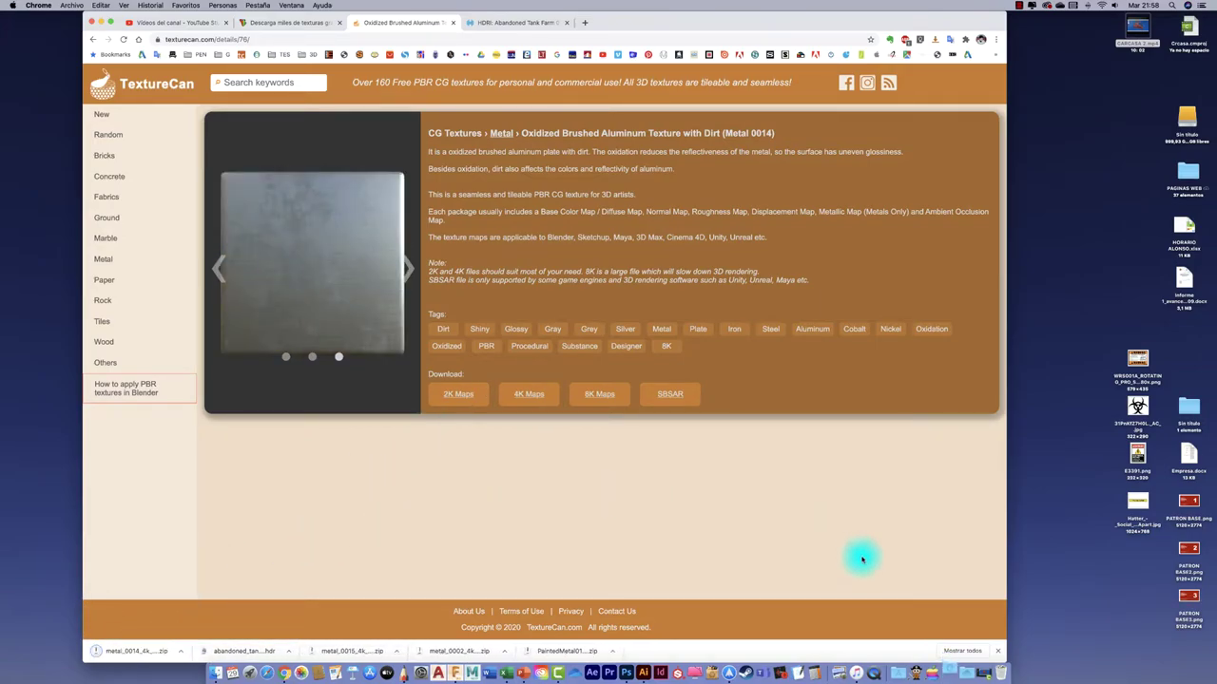
left_click(947, 665)
- Open Descargas in Finder and look inside the PaintedMetal010 and metal_0015 texture folders
left_click(992, 412)
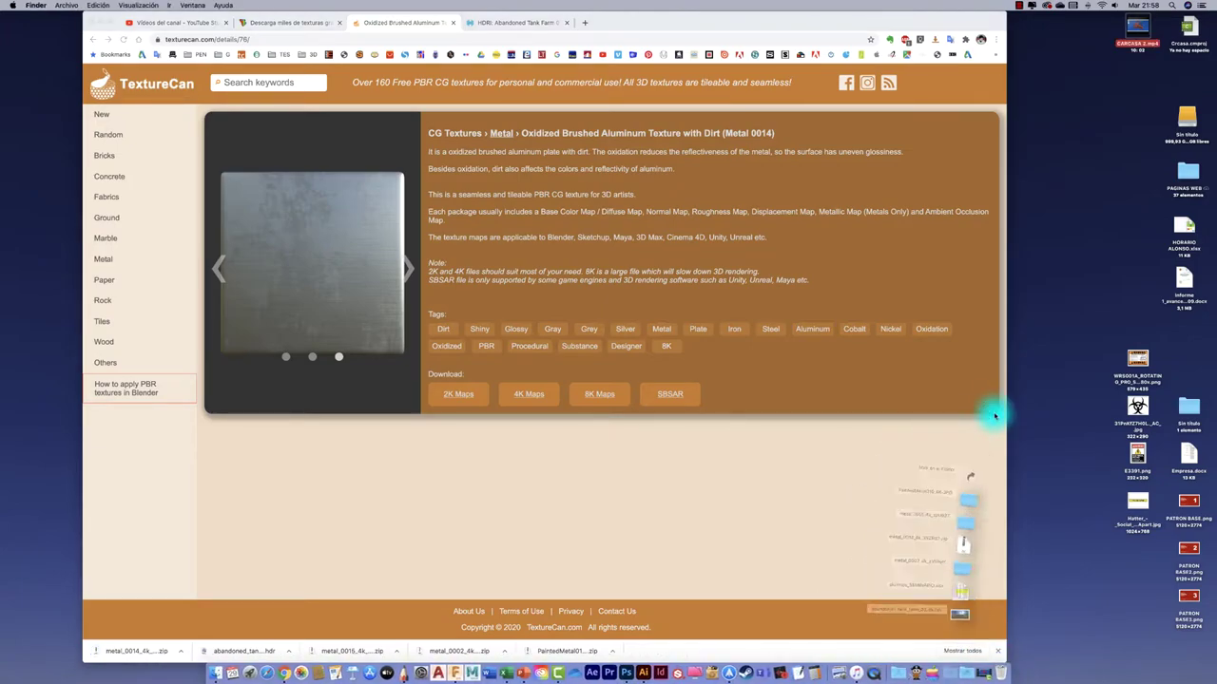
double_click(436, 383)
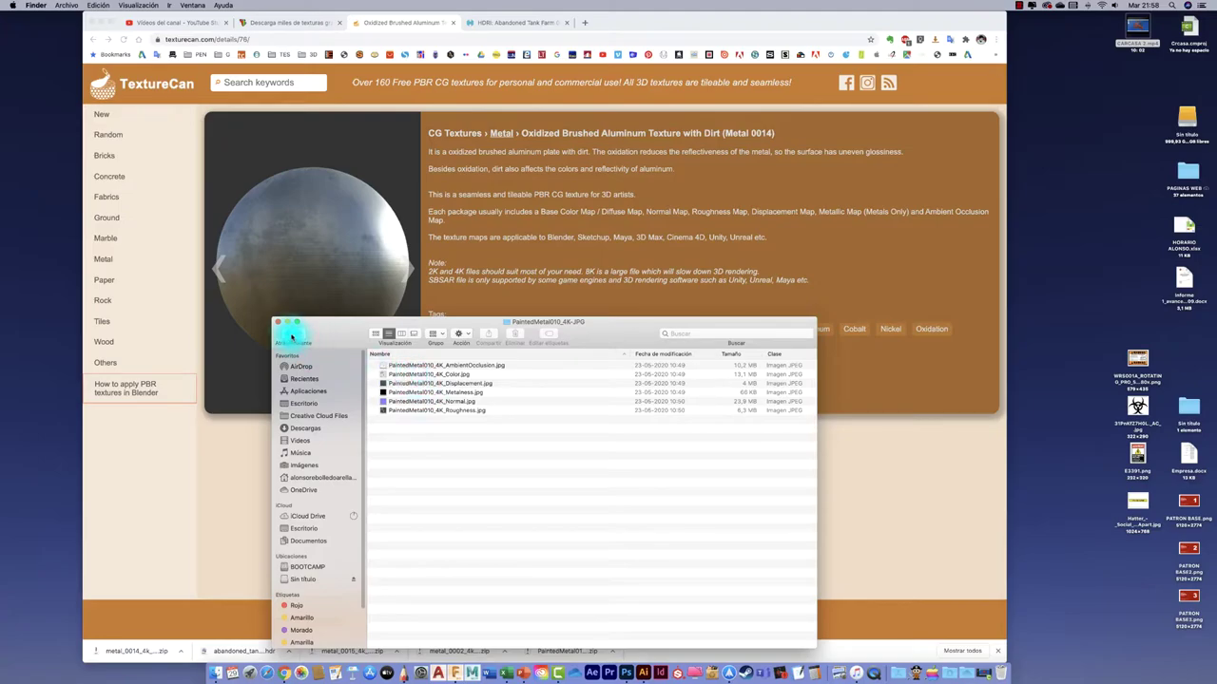
left_click(289, 335)
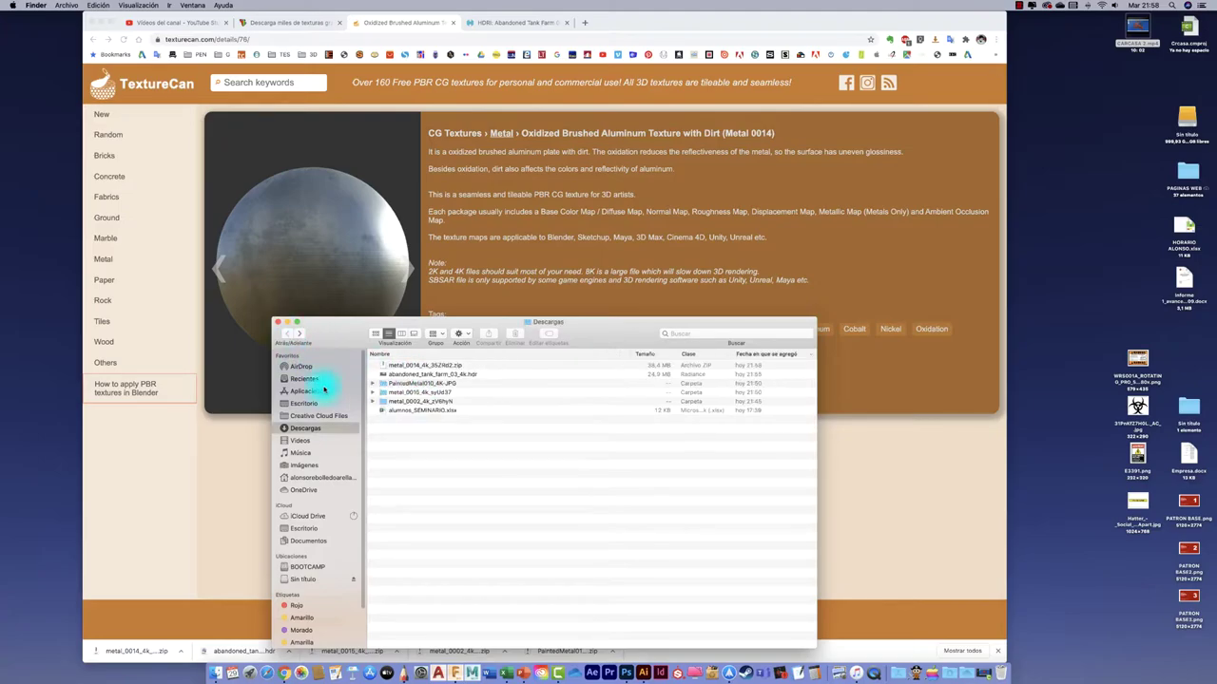
left_click(411, 393)
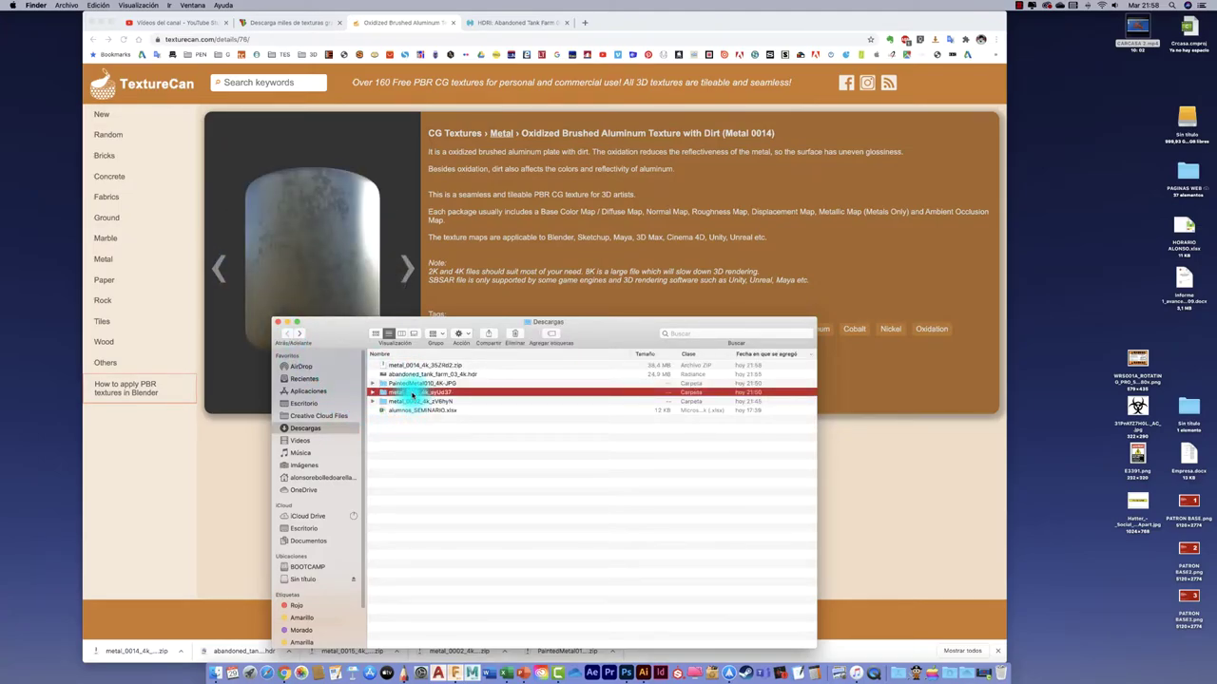
double_click(411, 393)
left_click(287, 333)
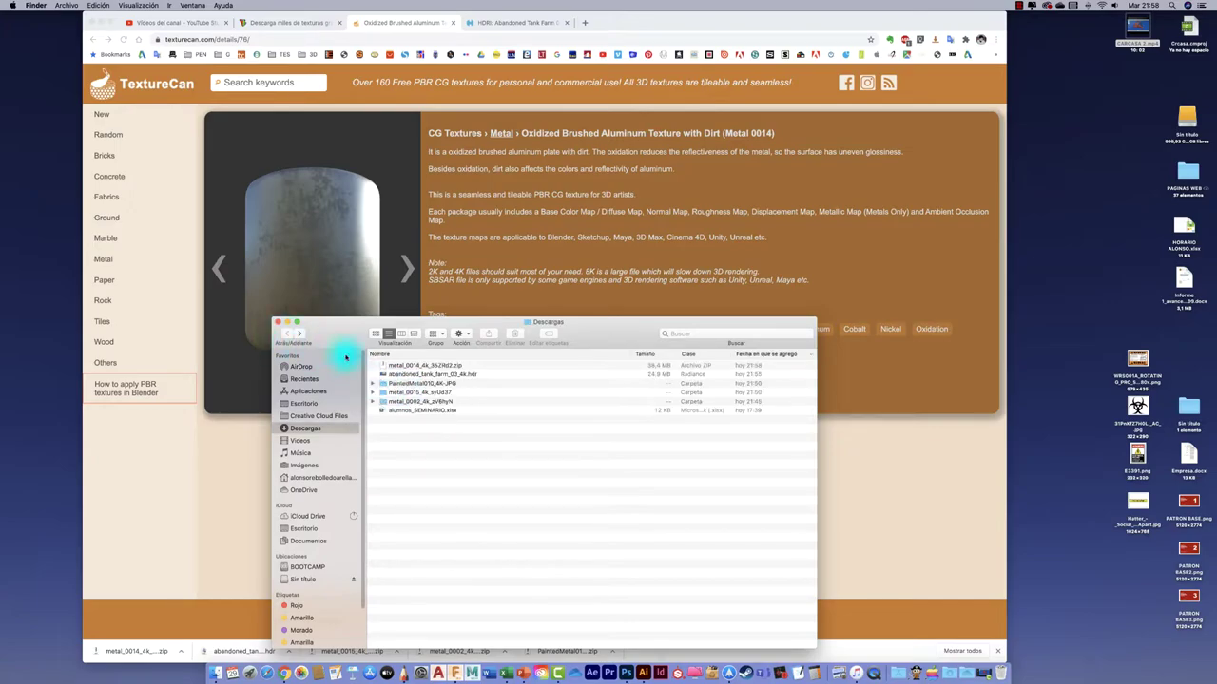
- Extract the metal_0014_4k zip, close Finder, and return to the Fusion 360 space
double_click(413, 366)
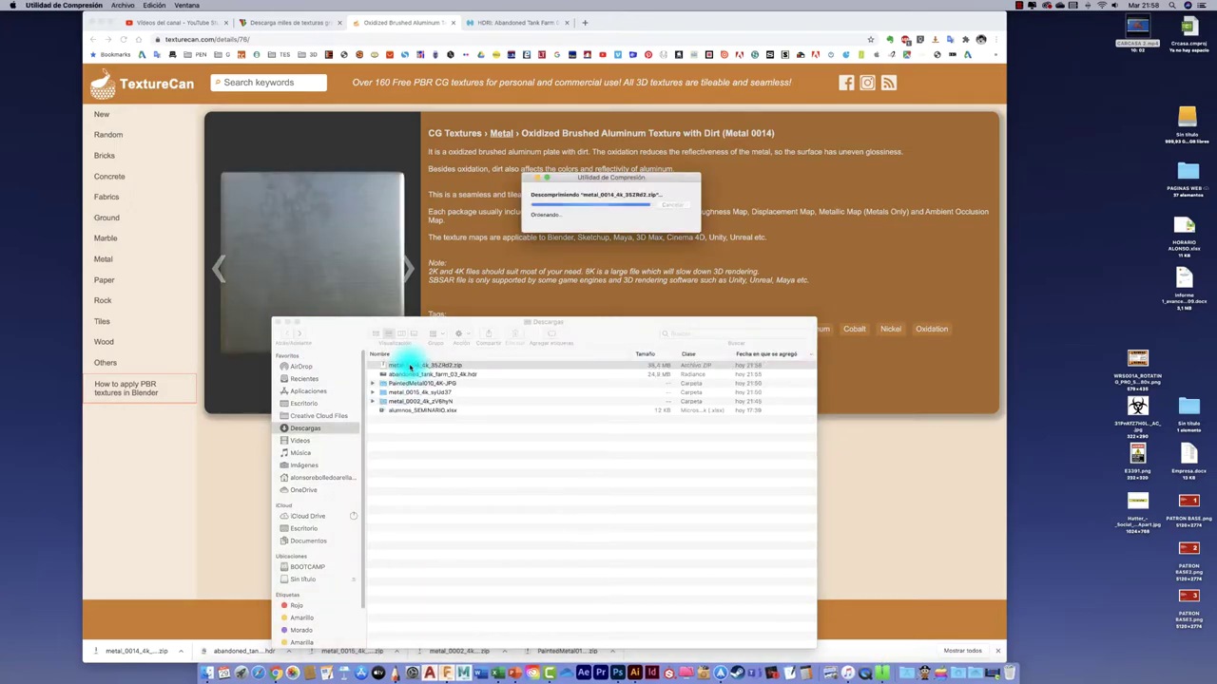
left_click(509, 485)
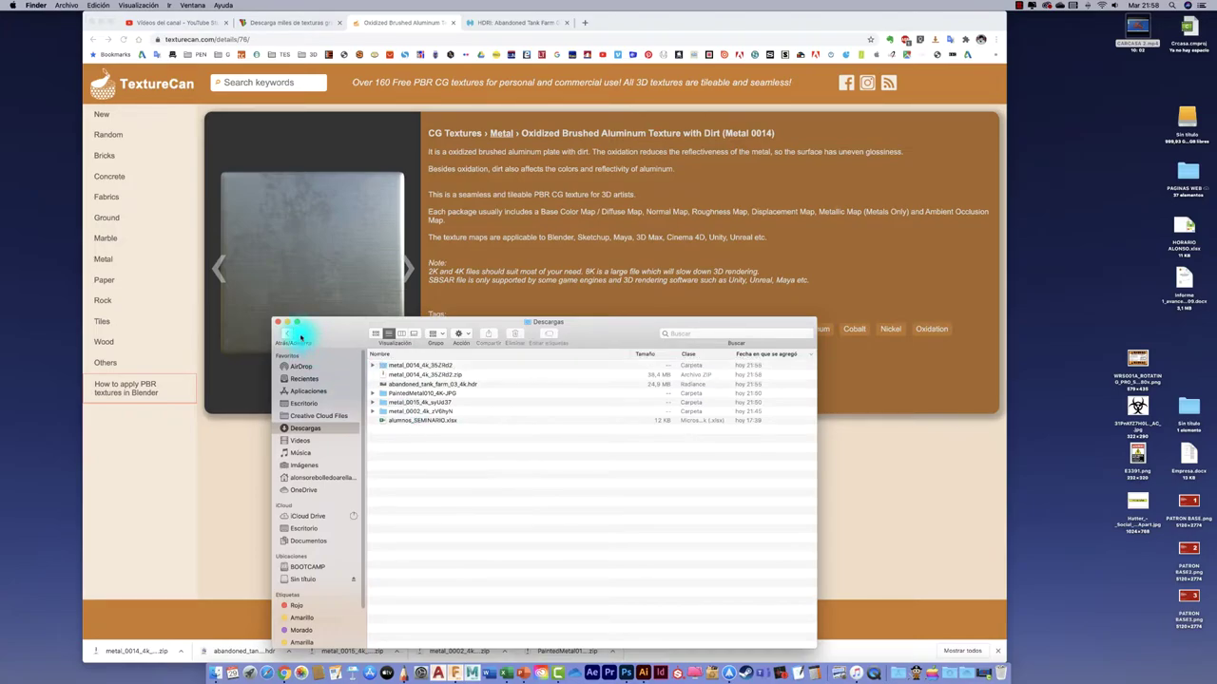
left_click(281, 323)
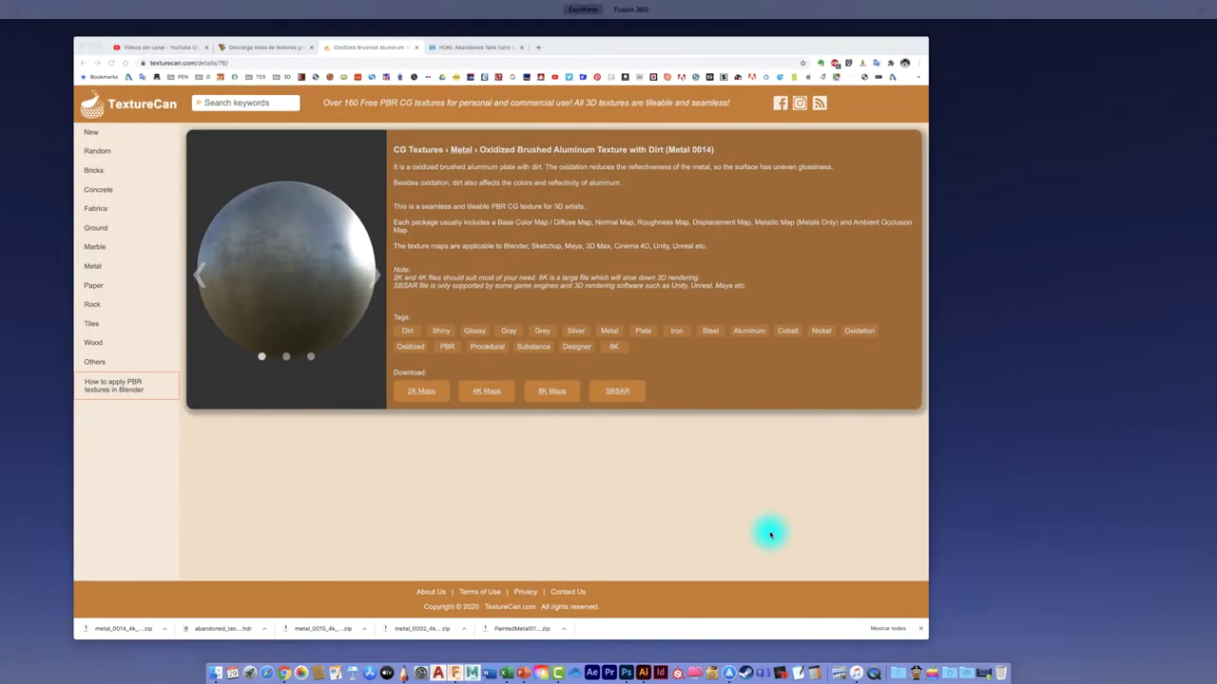
key("F4")
key("F4")
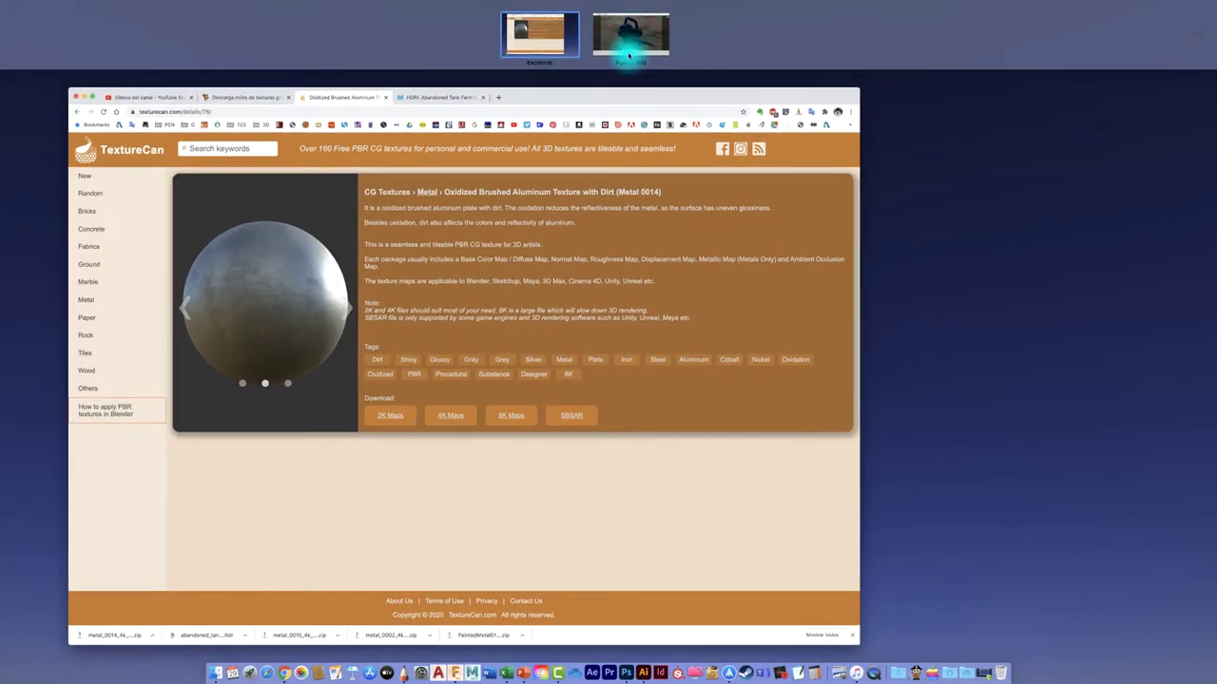
left_click(629, 46)
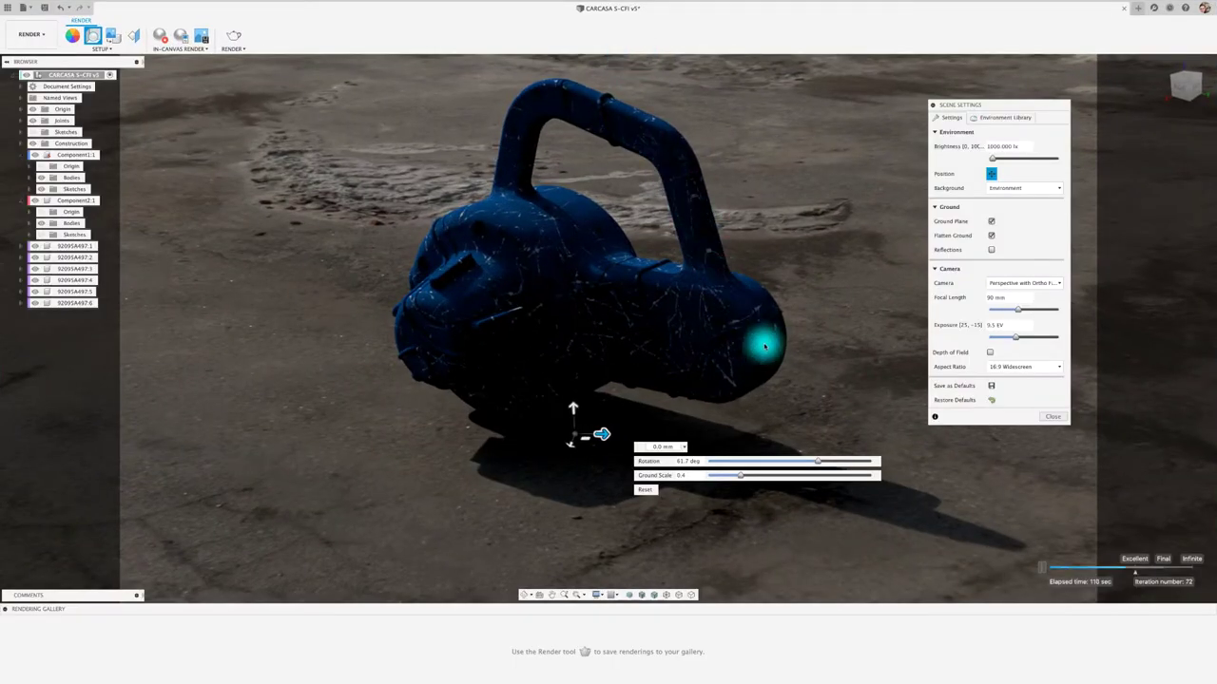
- Stop the in-canvas render, close Scene Settings, and switch back to the Design workspace
left_click(164, 38)
left_click(75, 37)
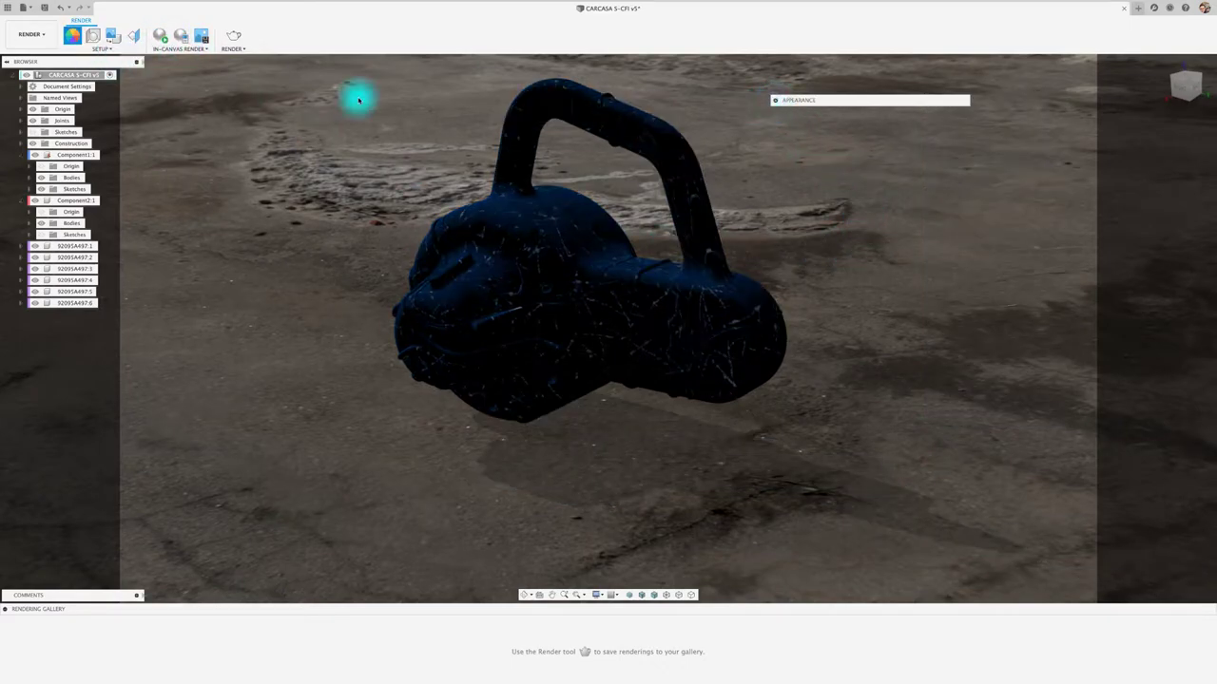
left_click(43, 40)
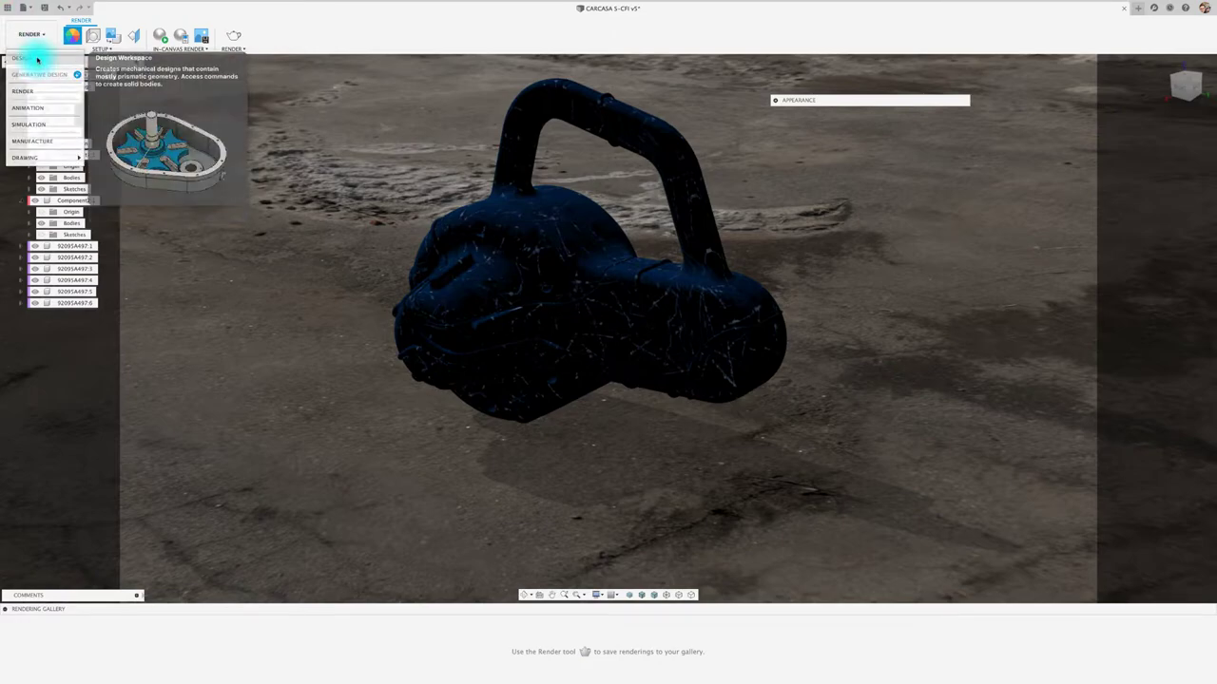
left_click(38, 57)
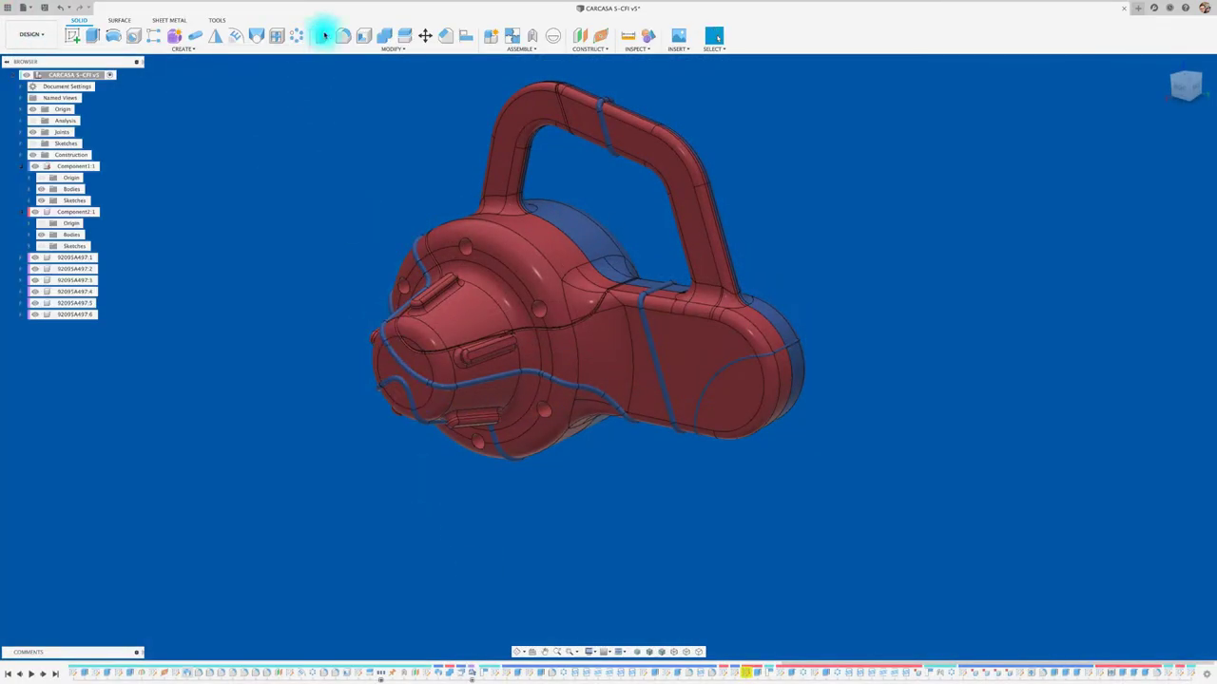
- Create a new generic appearance, Default Generic(2), from the Material Browser
left_click(392, 47)
left_click(344, 231)
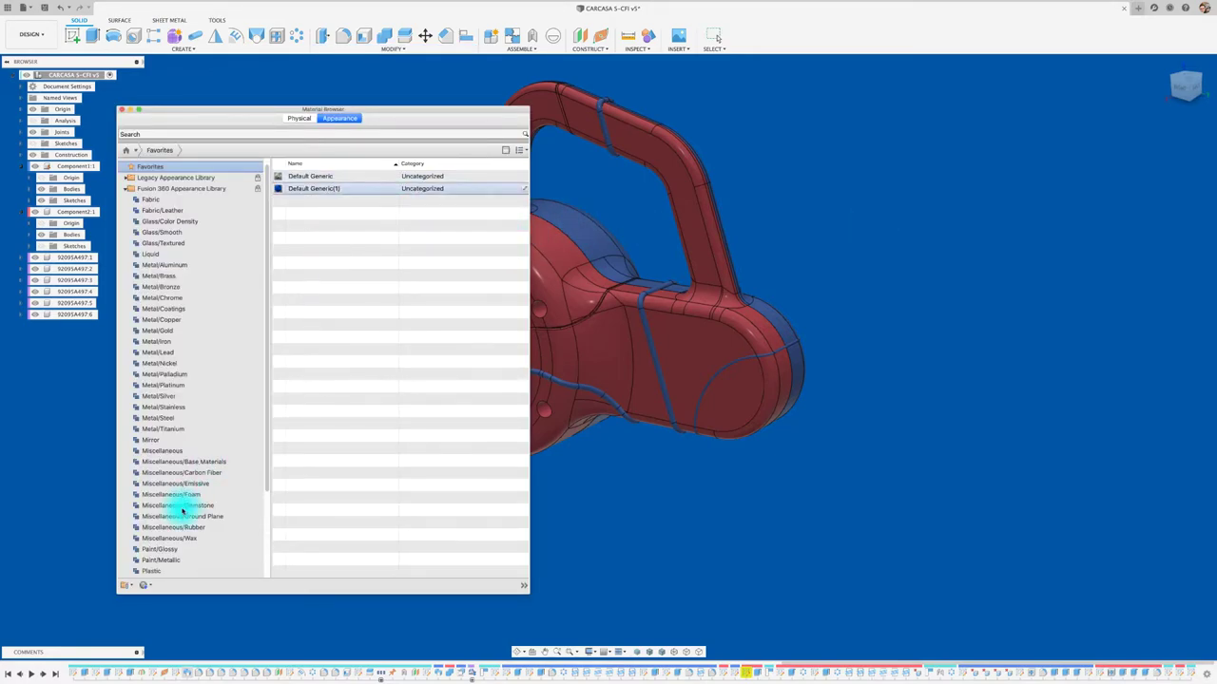
left_click(144, 586)
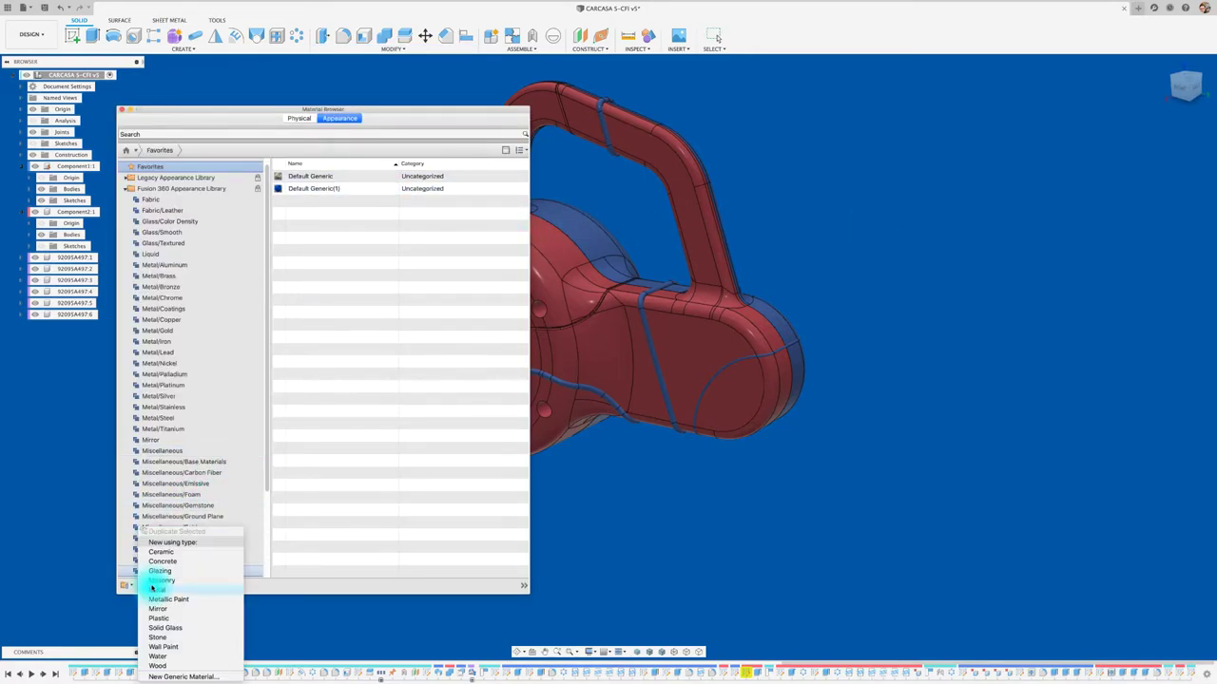
left_click(264, 591)
left_click(152, 584)
left_click(148, 587)
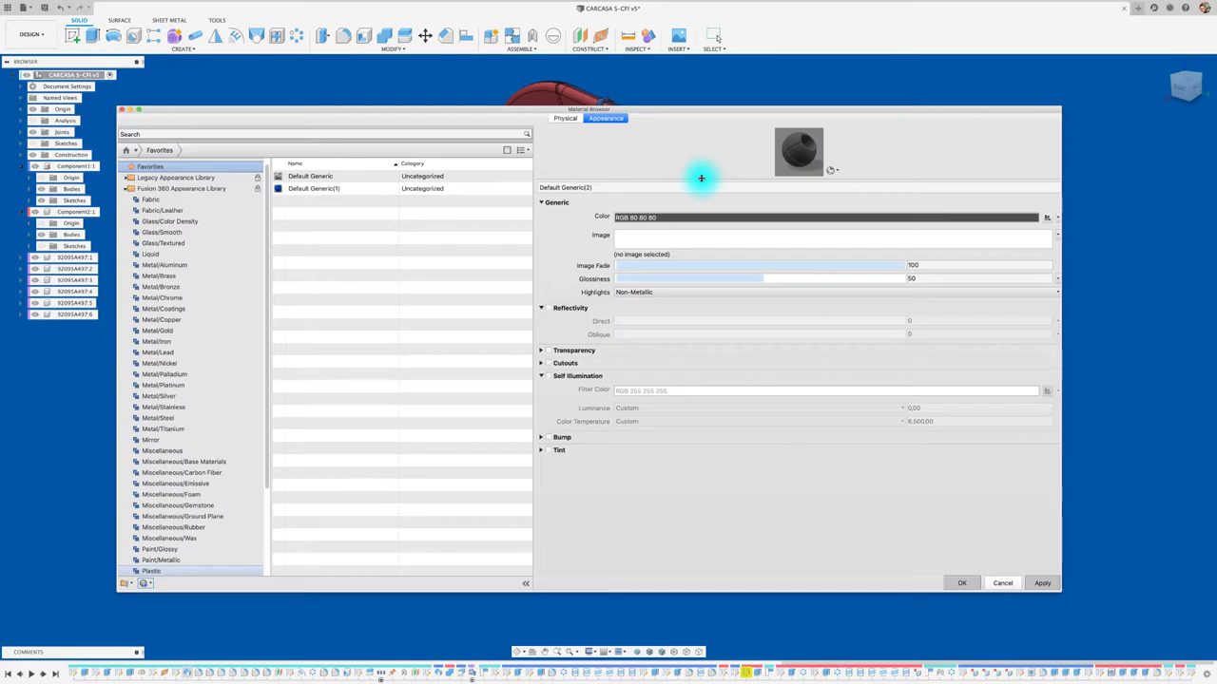
- Load metal_0014_base_color_4k.jpg as the image of Default Generic(2)
left_click_drag(701, 178, 700, 282)
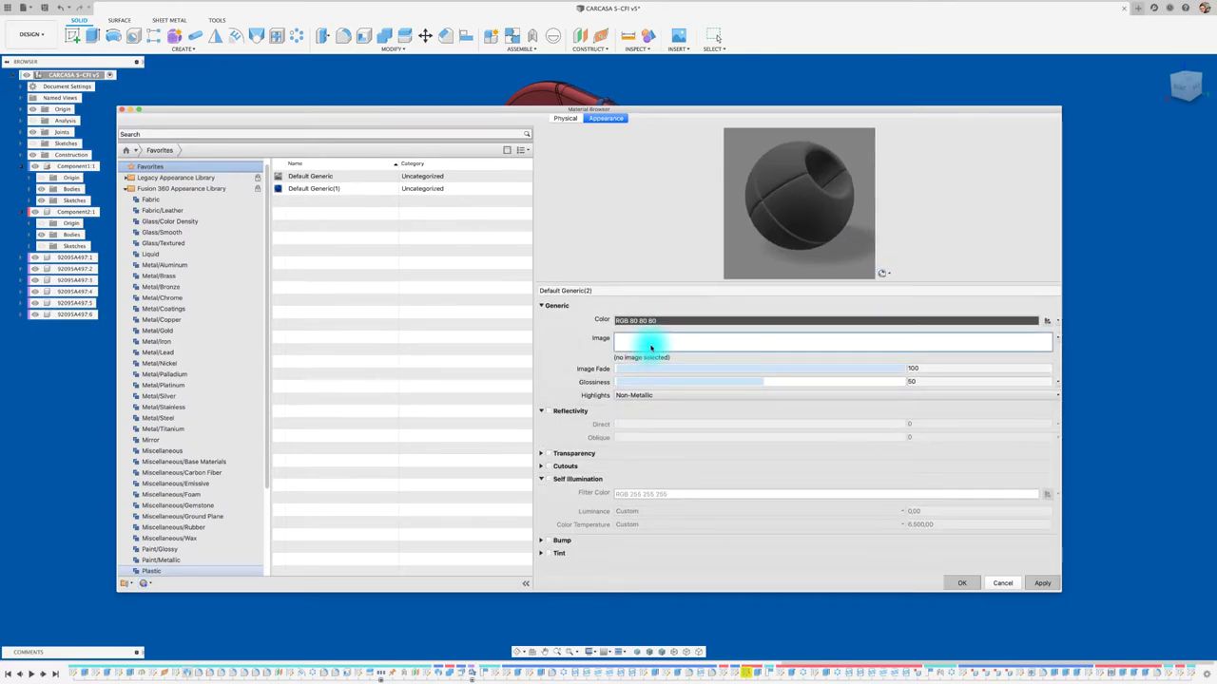
left_click(651, 344)
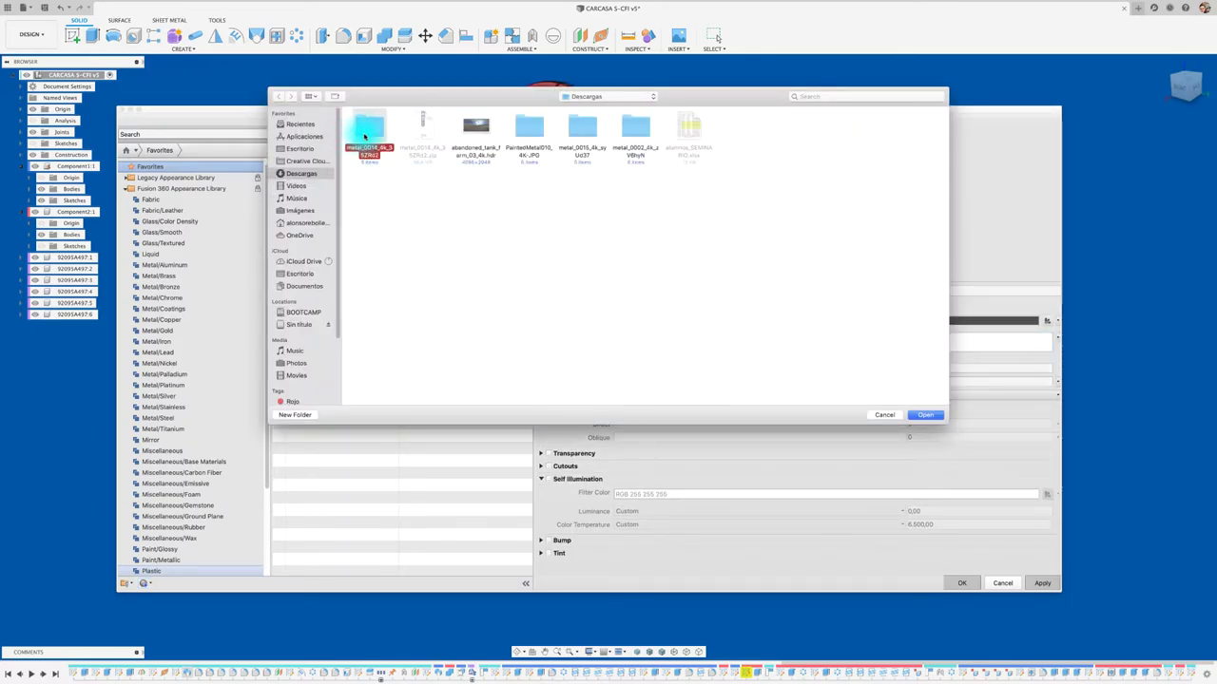
double_click(365, 137)
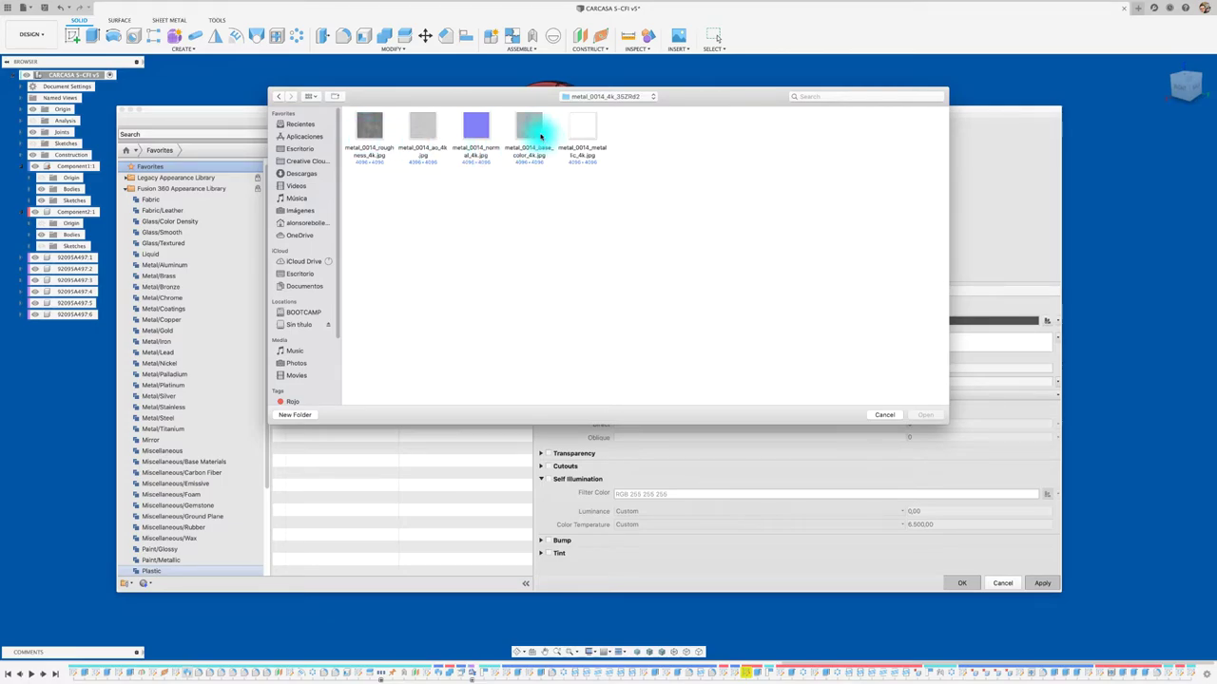
key("space")
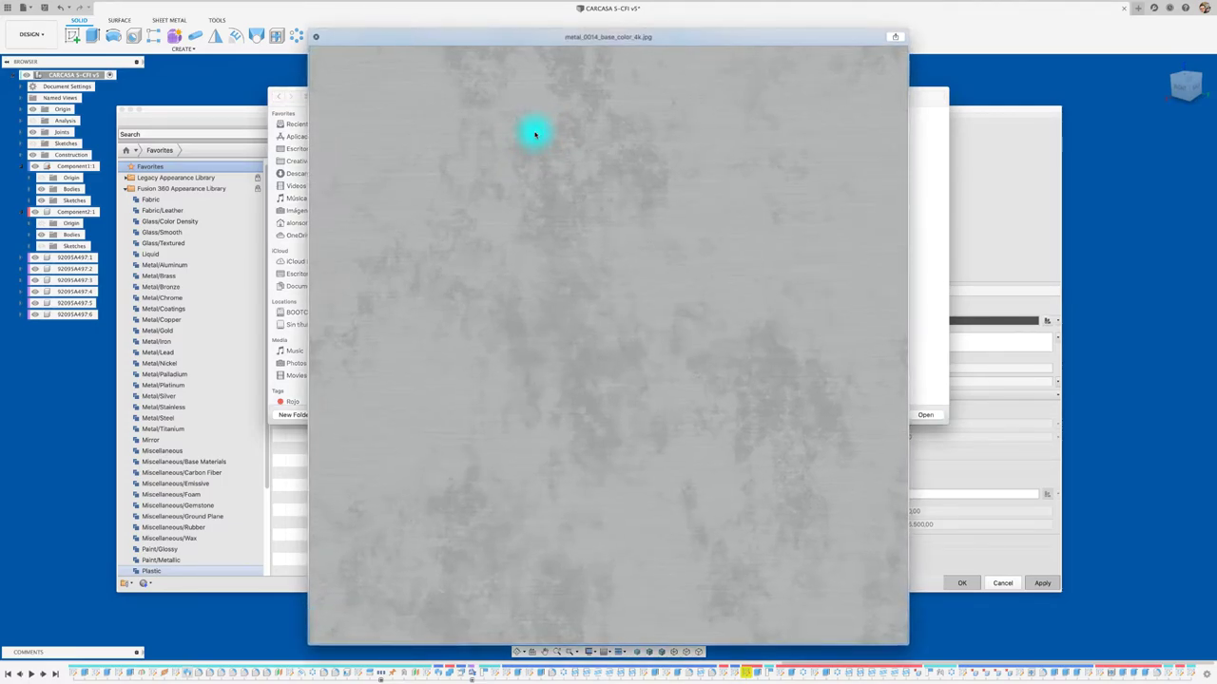
key("space")
left_click(380, 129)
key("space")
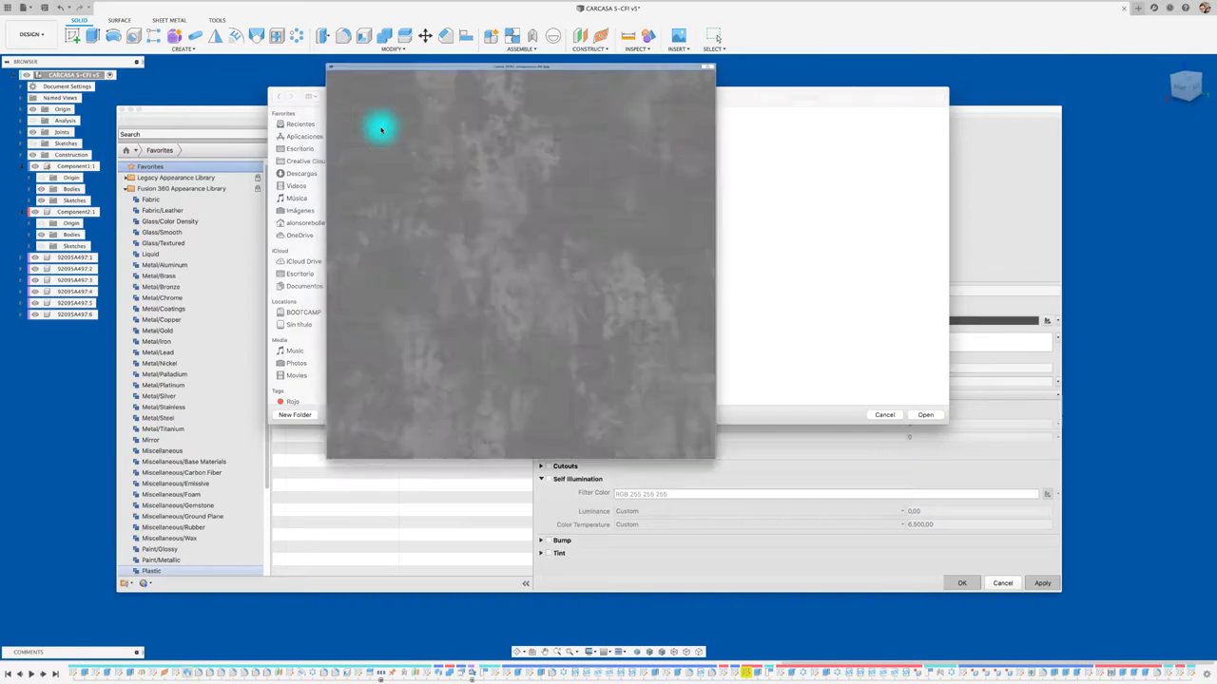
key("space")
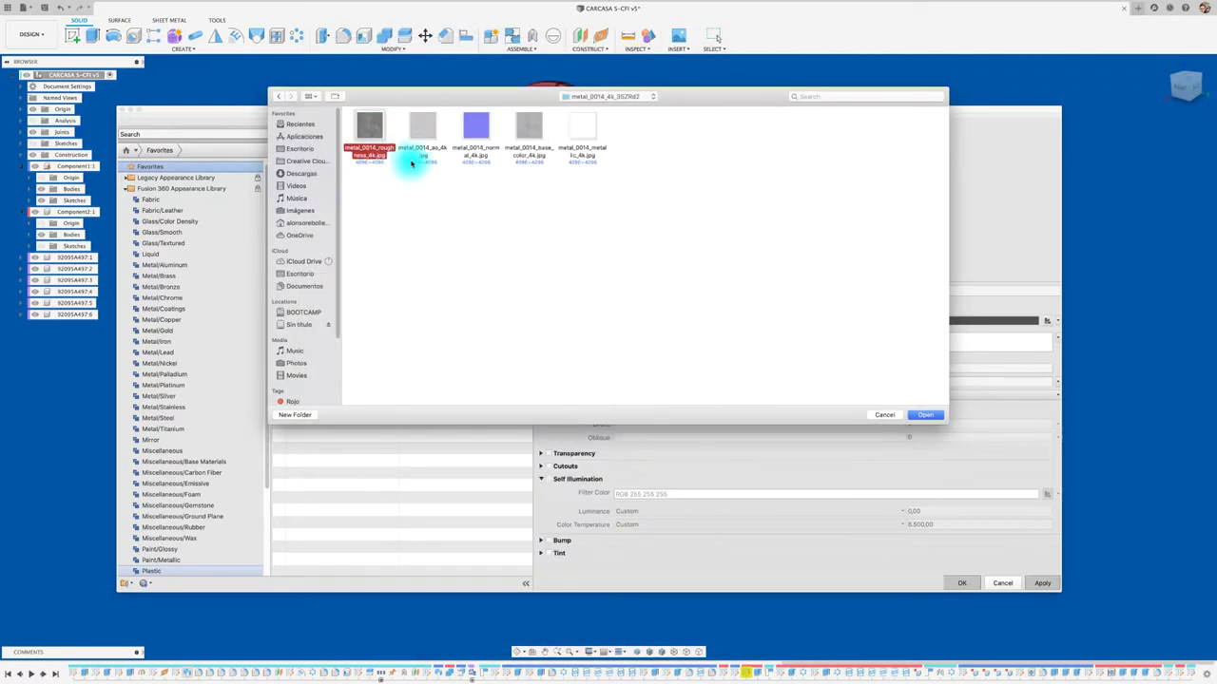
left_click(538, 127)
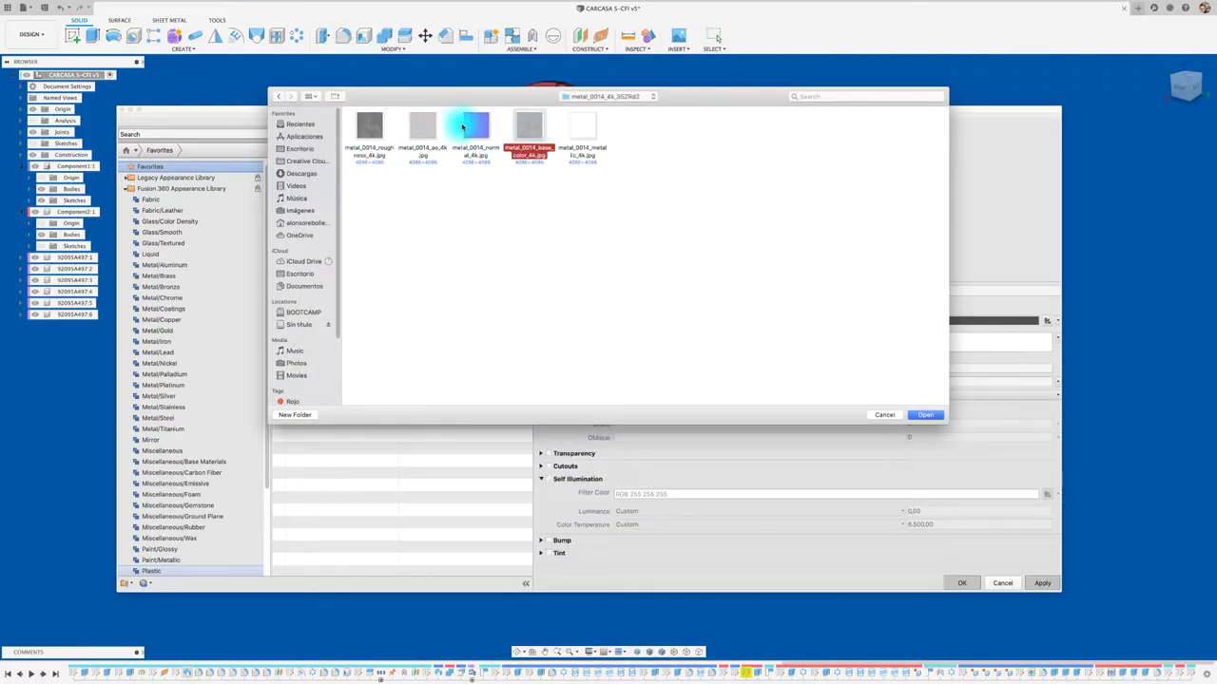
left_click(425, 127)
key("space")
key("space")
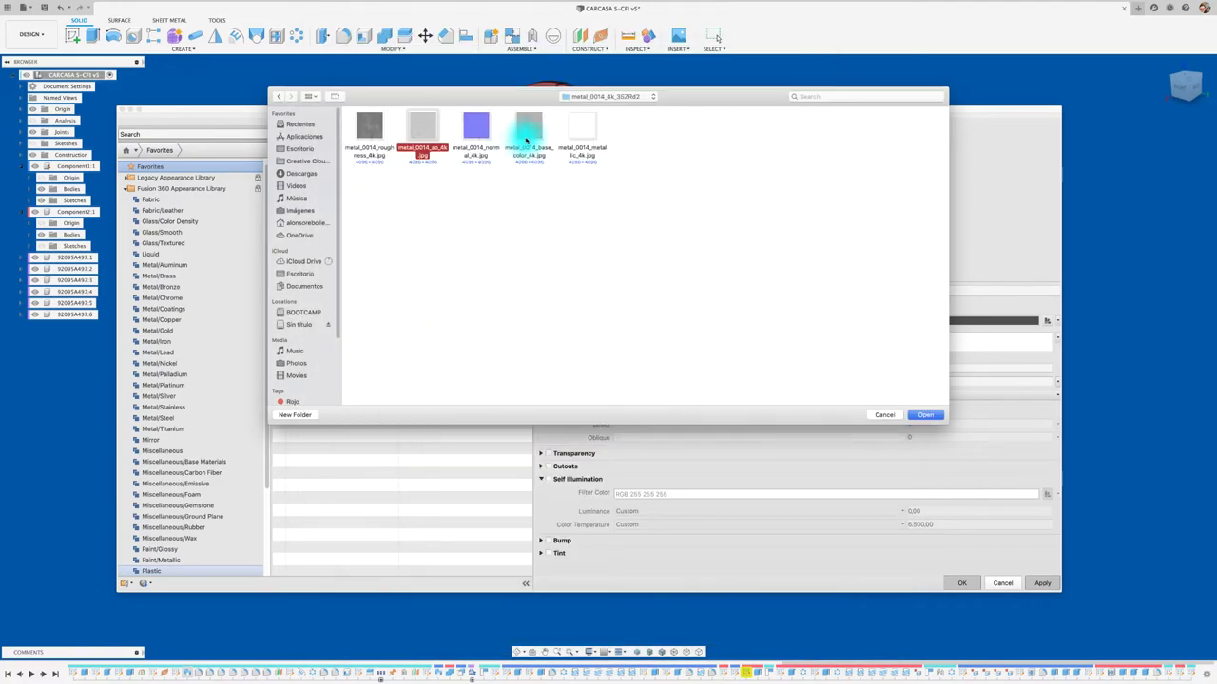
left_click(528, 126)
key("space")
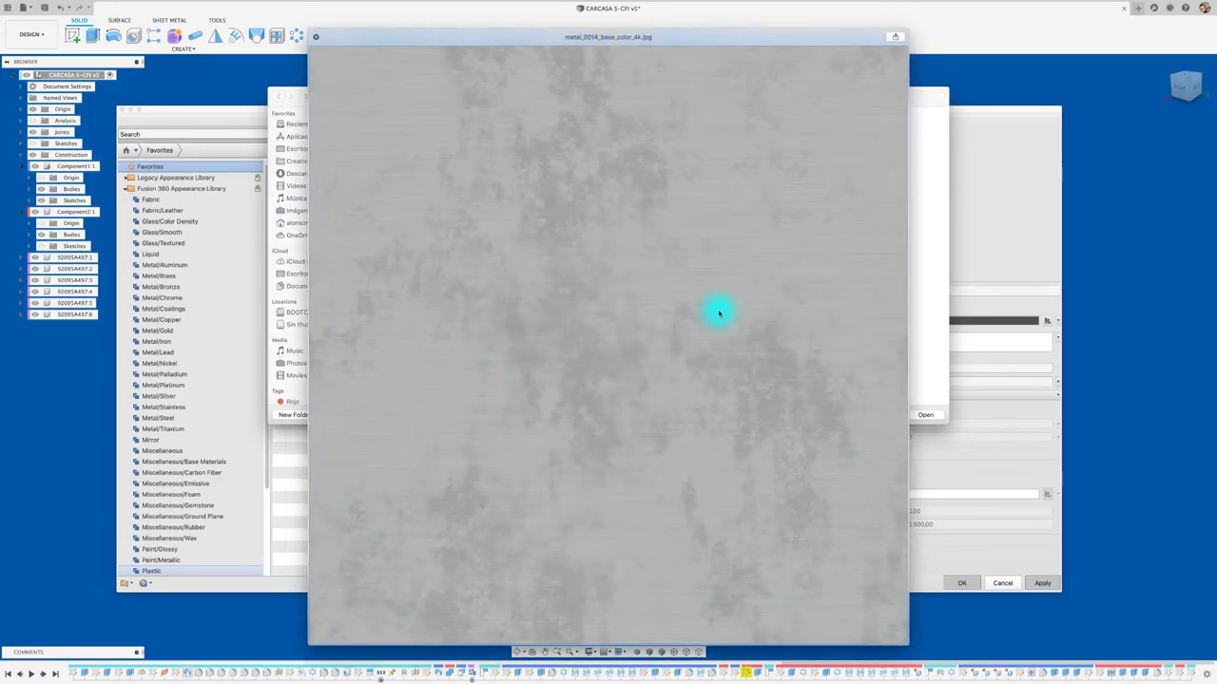
key("space")
left_click(928, 415)
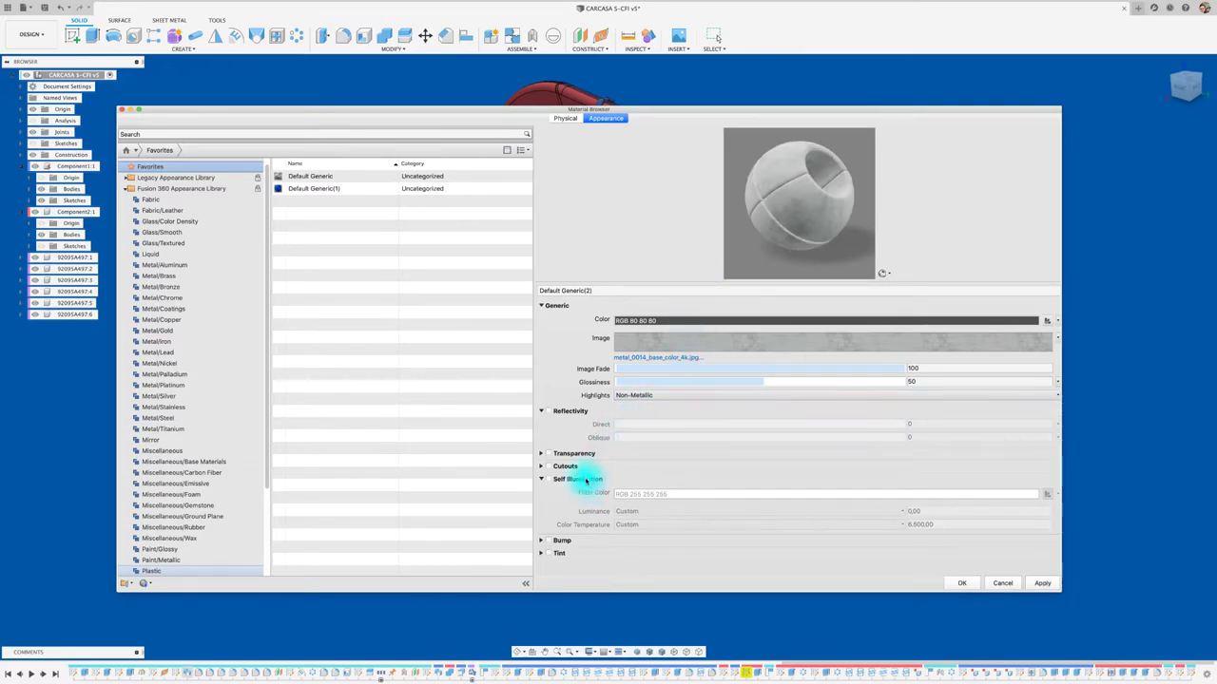
- Set the material's glossiness to 96
left_click(701, 381)
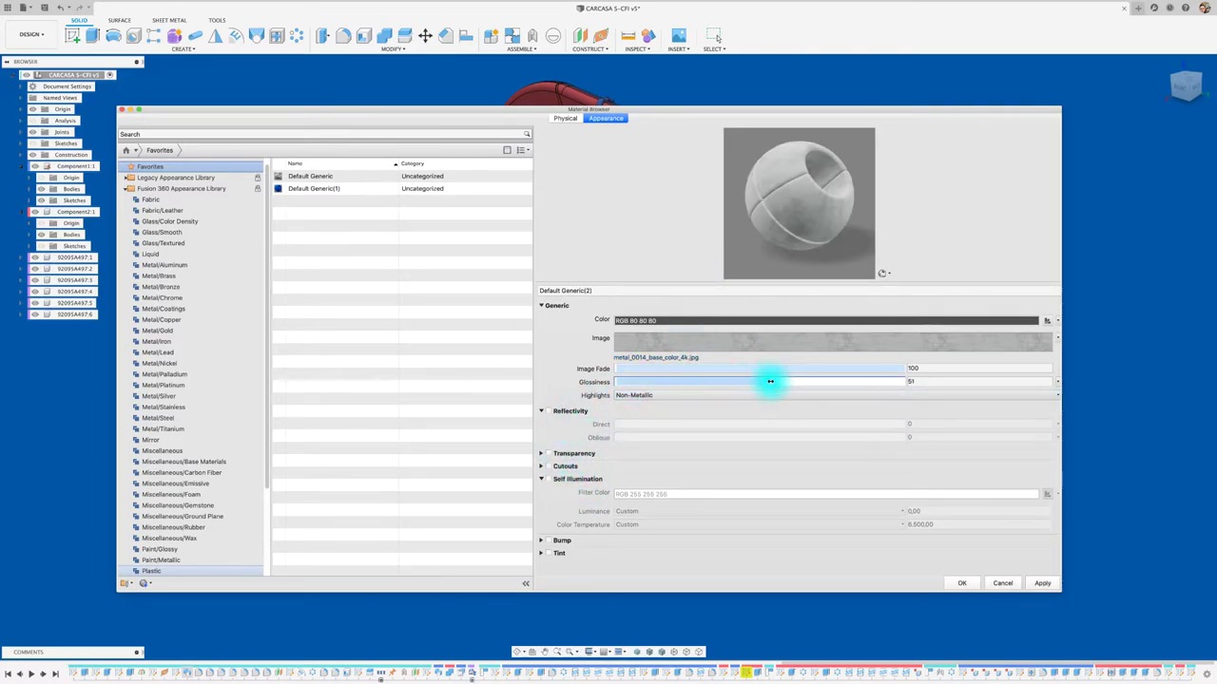
left_click_drag(770, 381, 856, 381)
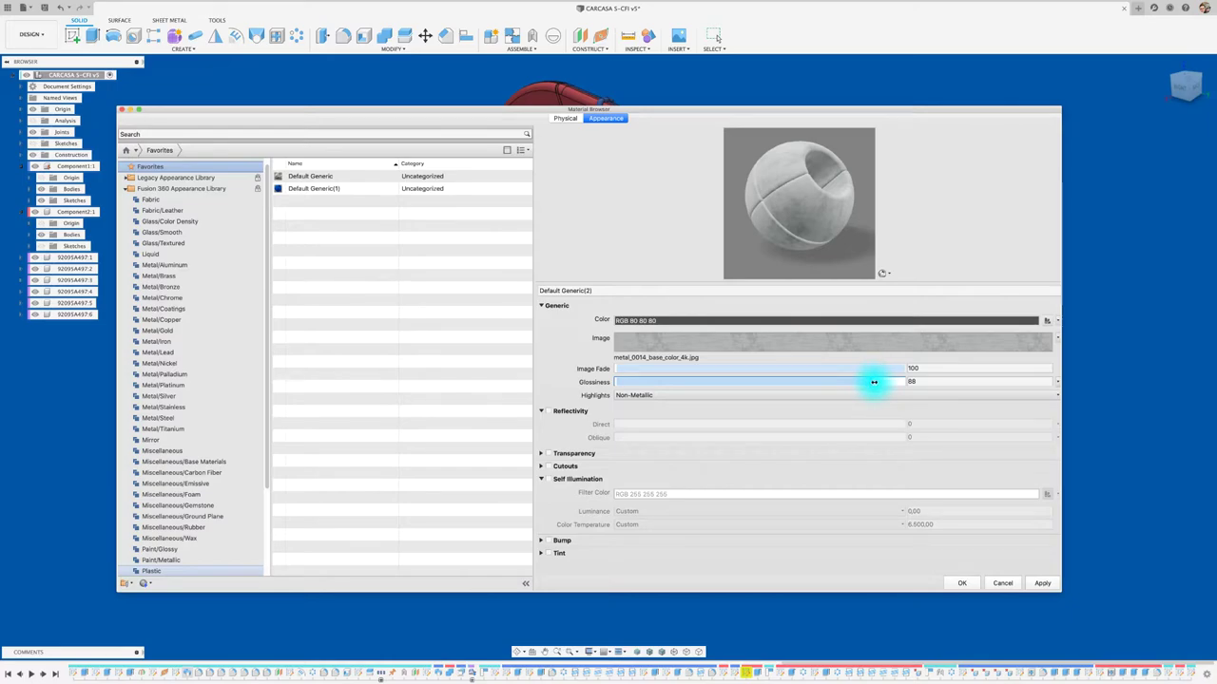
left_click_drag(894, 381, 626, 381)
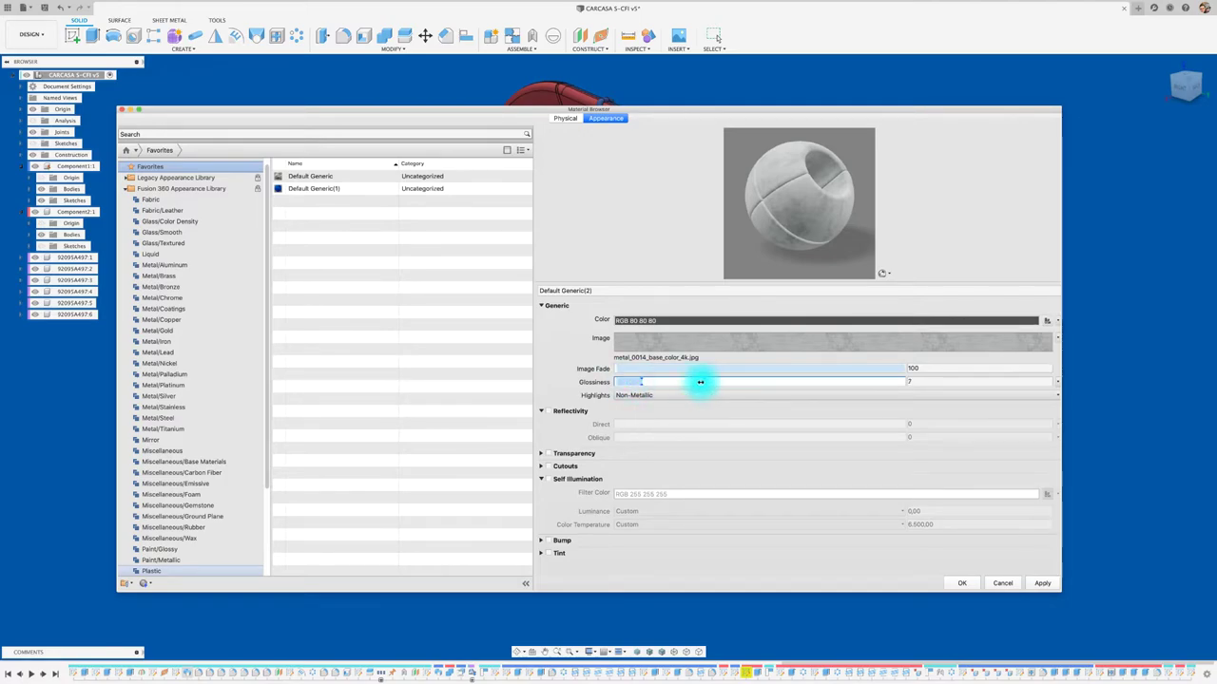
left_click_drag(699, 382, 896, 382)
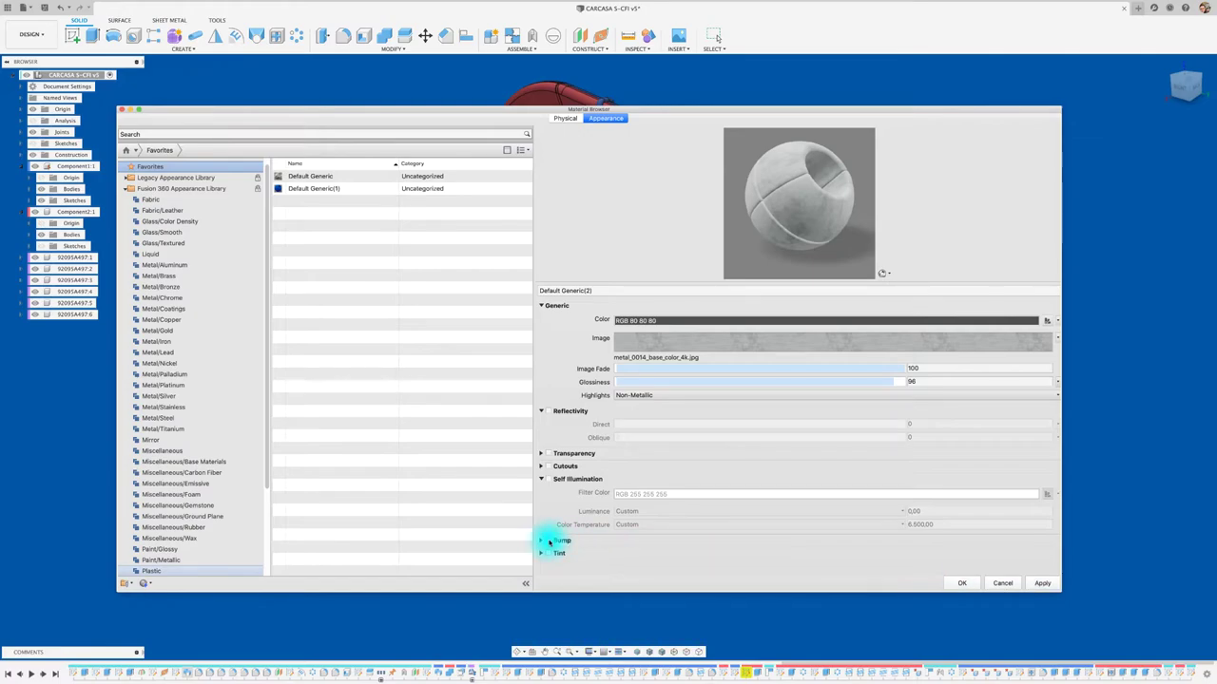
- Enable bump with metal_0014_ao_4k.jpg, then apply and confirm the material
left_click(548, 542)
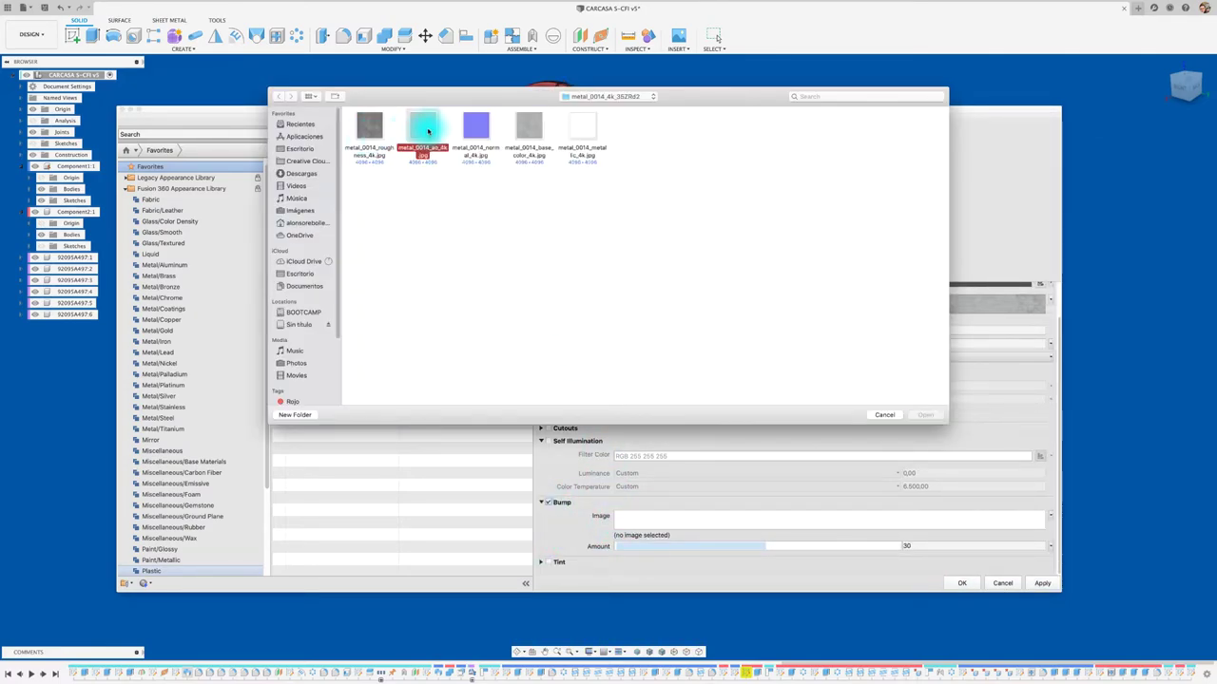
left_click(925, 415)
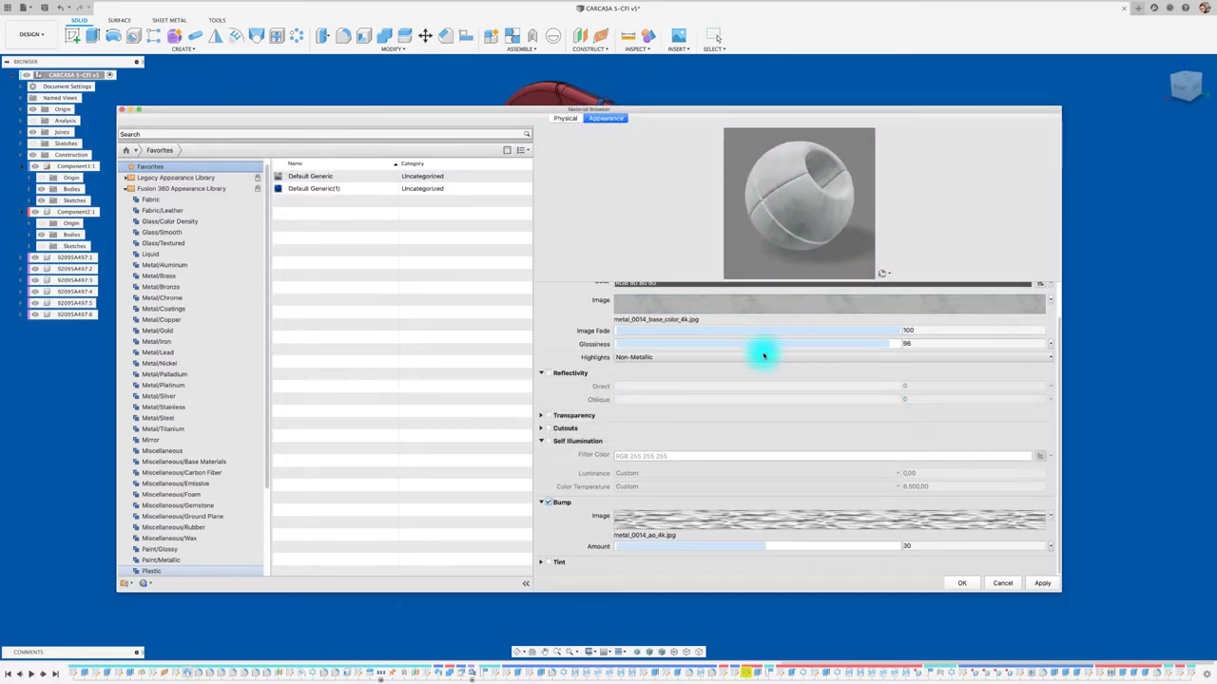
left_click(1038, 583)
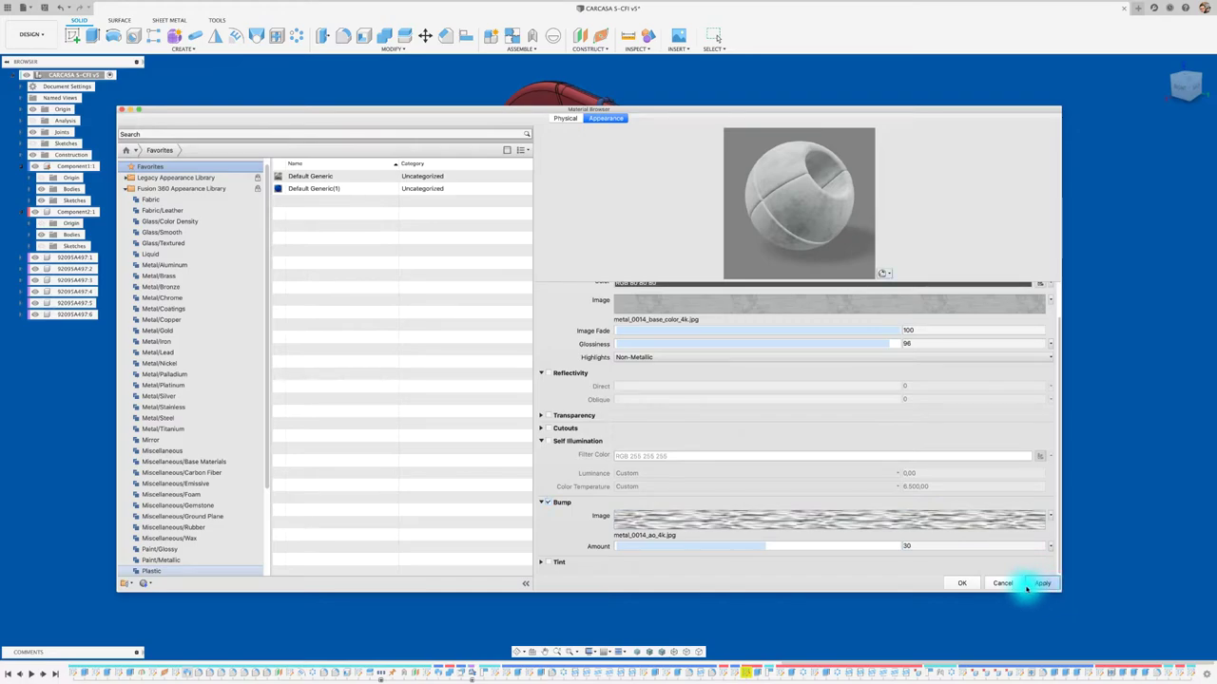
left_click(957, 582)
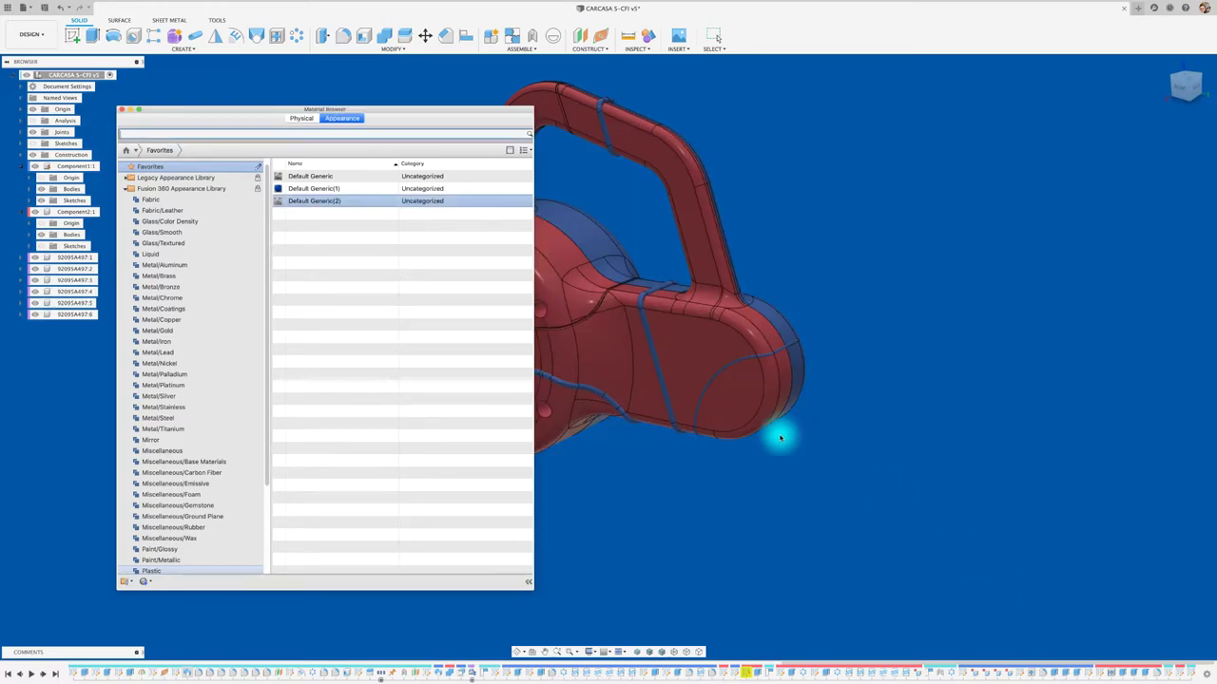
- Switch to the Render workspace and open the Favorites appearances
left_click(122, 111)
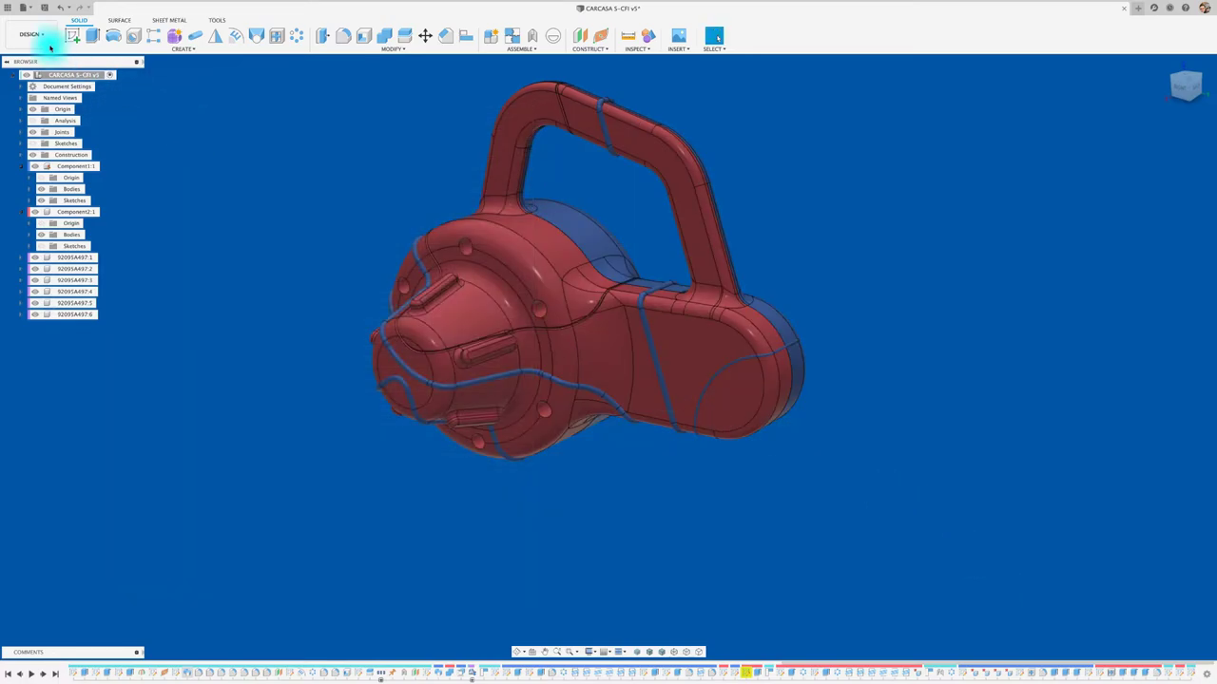
left_click(31, 34)
left_click(39, 95)
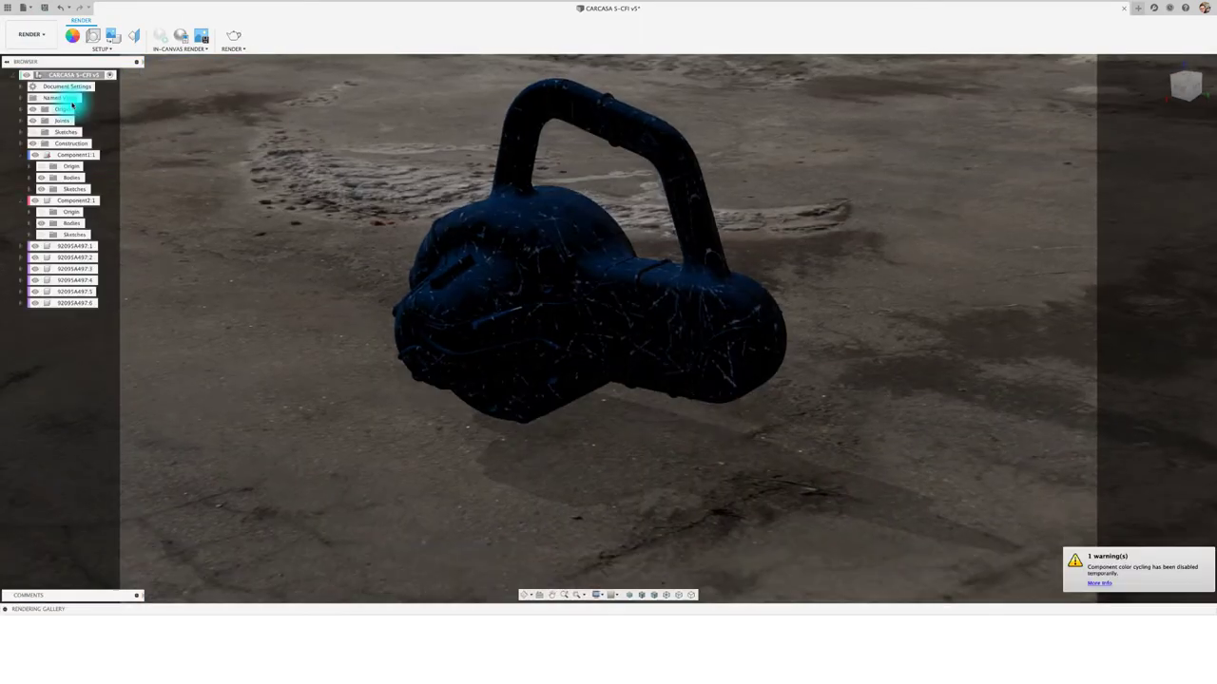
left_click(73, 37)
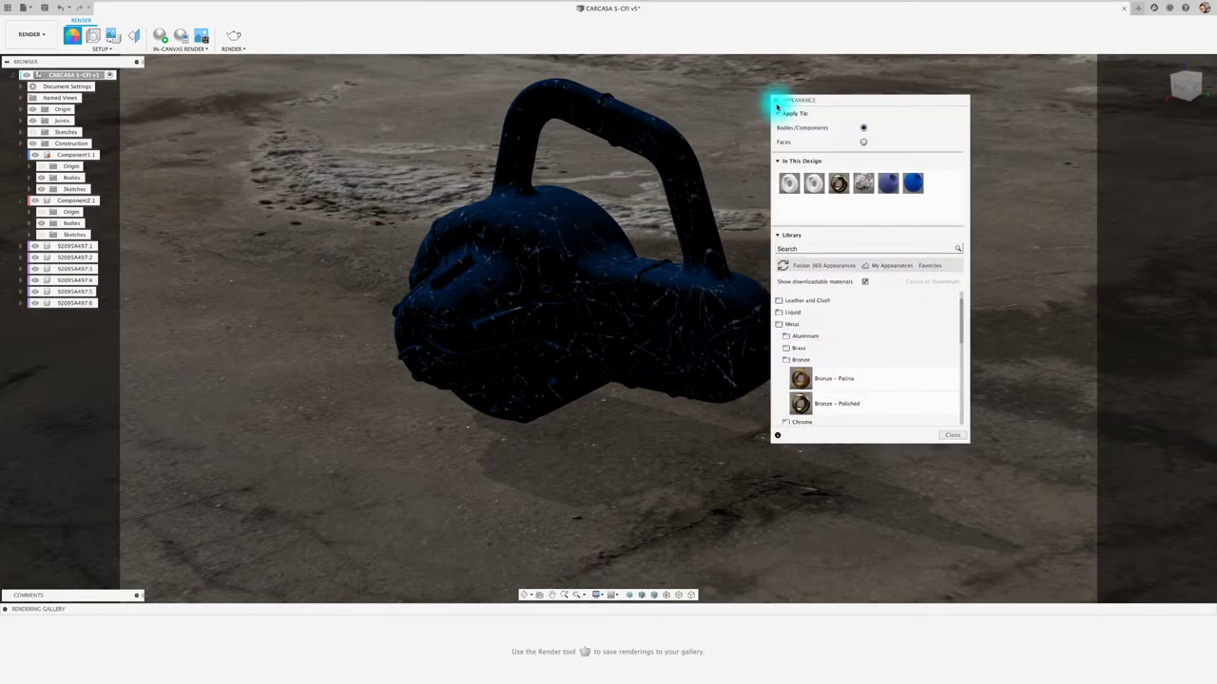
left_click(931, 265)
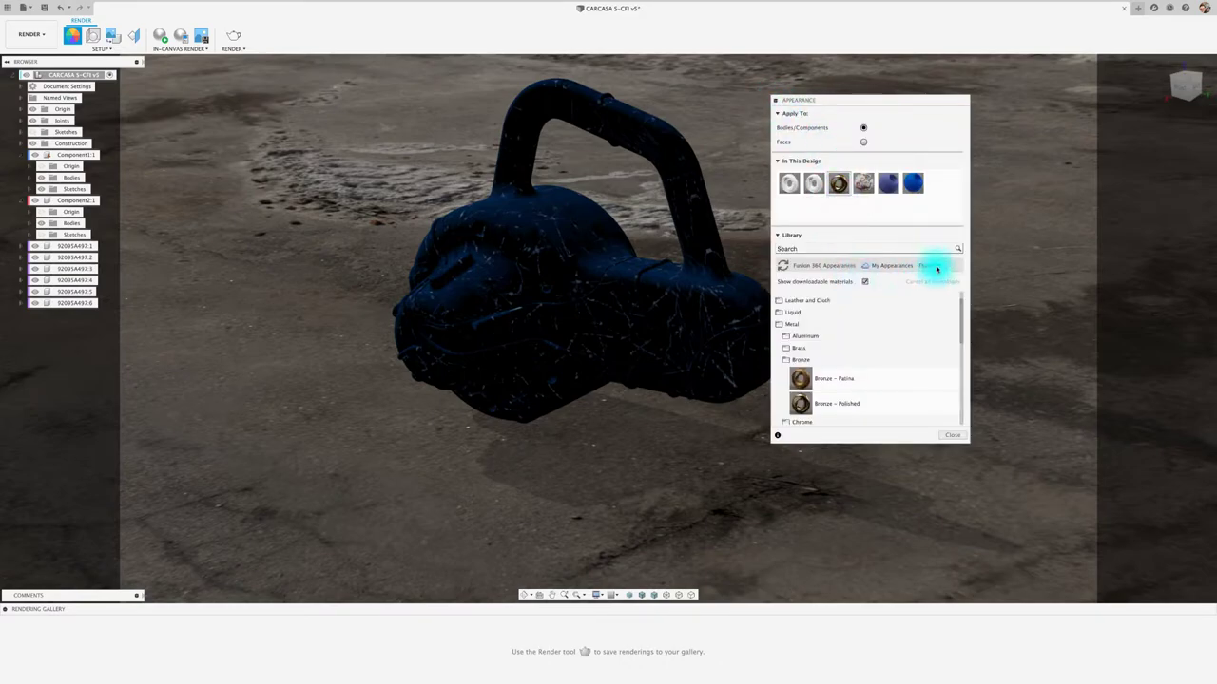
- Apply Default Generic(2) to the earpiece, top cover, lower side piece and other casing pieces
mouse_move(802, 334)
left_mouse_down()
mouse_move(722, 346)
mouse_move(755, 326)
mouse_move(656, 344)
mouse_move(685, 350)
left_mouse_up()
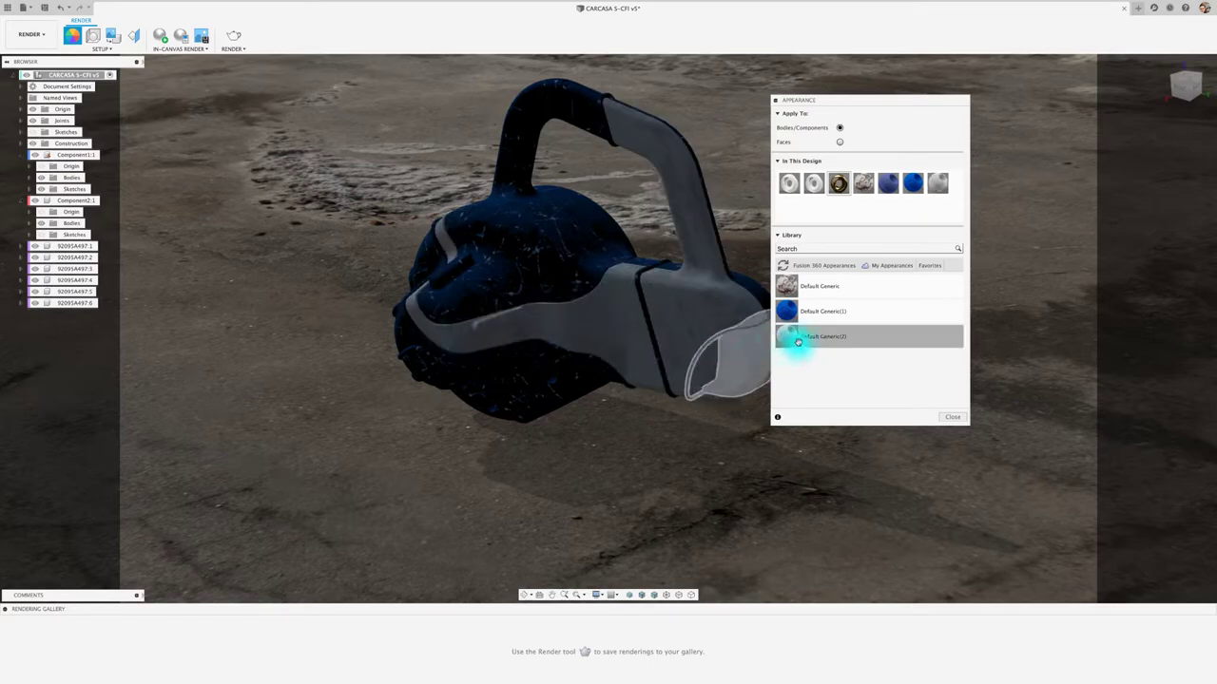
mouse_move(796, 337)
left_mouse_down()
mouse_move(583, 288)
mouse_move(596, 292)
left_mouse_up()
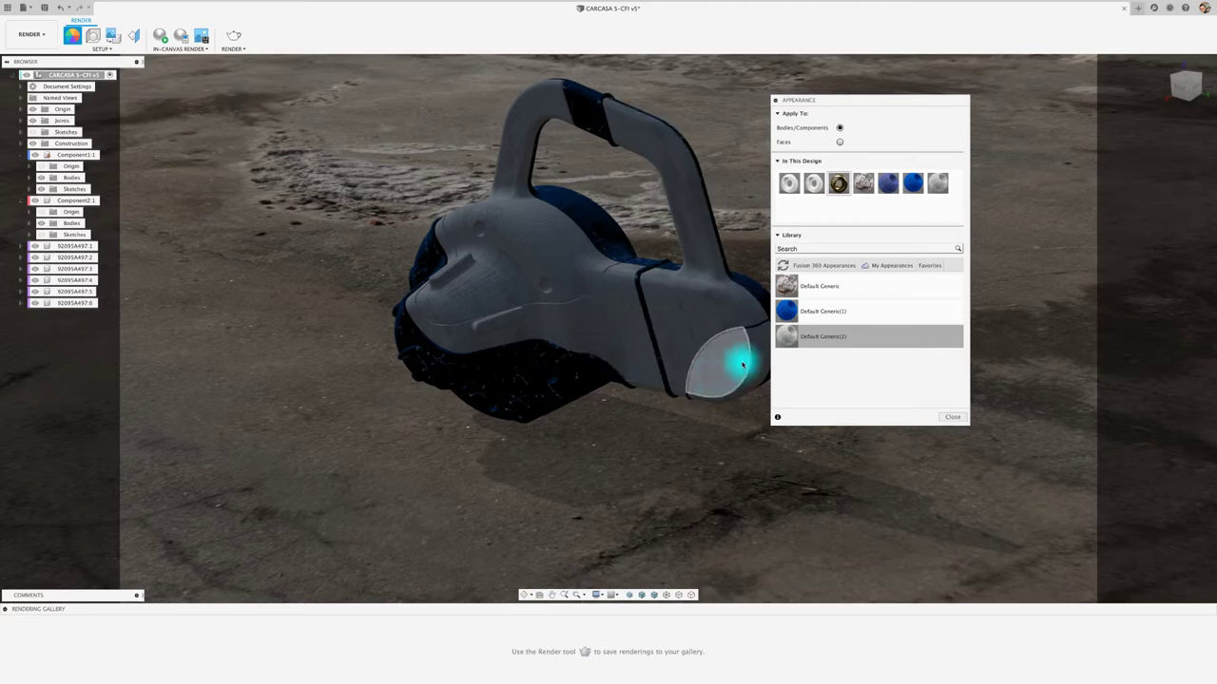
mouse_move(789, 337)
left_mouse_down()
mouse_move(501, 407)
mouse_move(578, 339)
left_mouse_up()
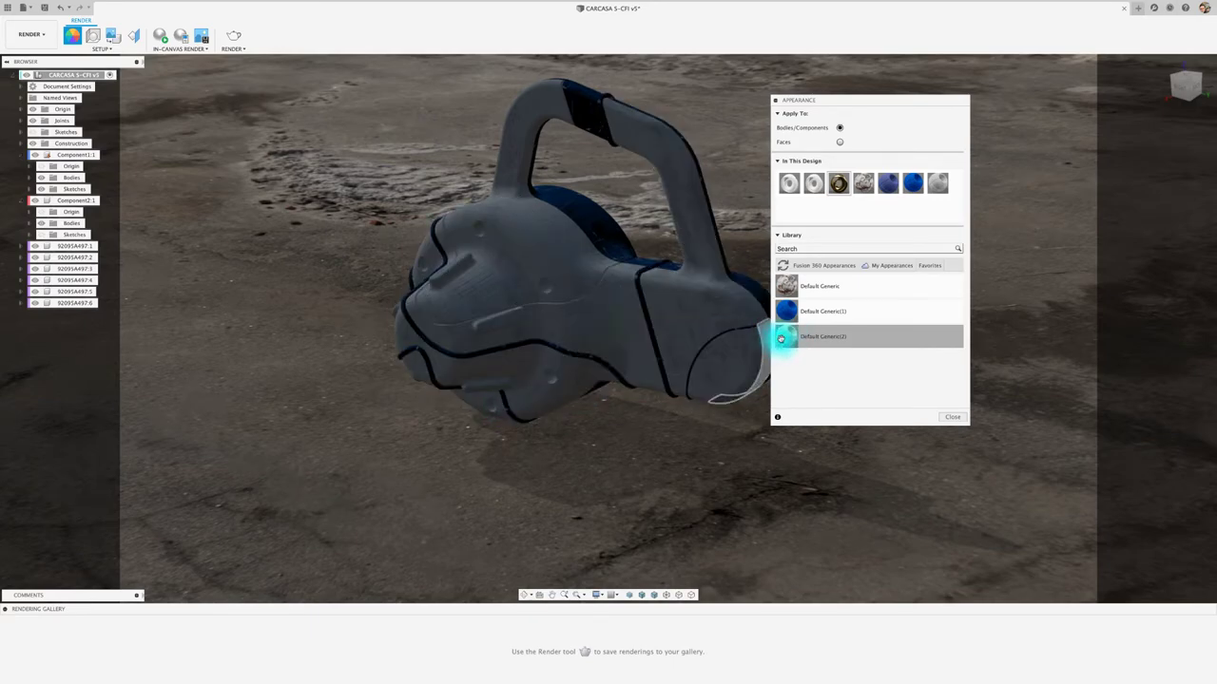
mouse_move(789, 336)
left_mouse_down()
mouse_move(609, 240)
mouse_move(766, 317)
mouse_move(748, 287)
mouse_move(768, 307)
mouse_move(643, 263)
mouse_move(655, 220)
left_mouse_up()
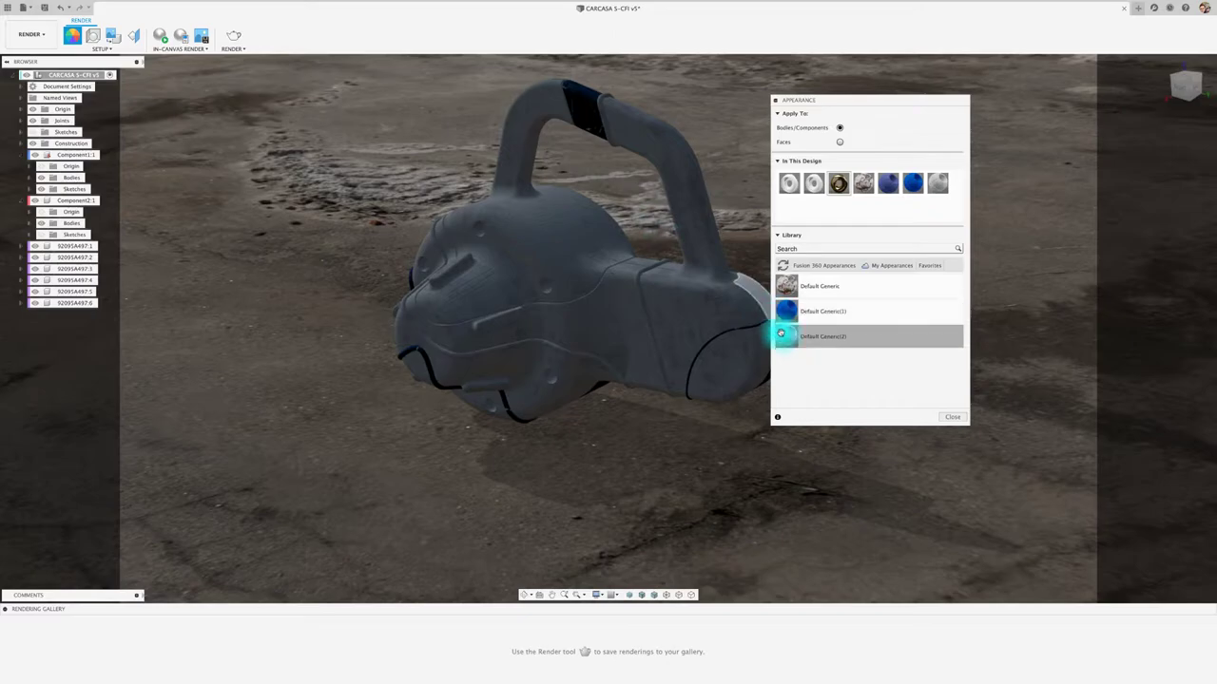
mouse_move(789, 337)
left_mouse_down()
mouse_move(576, 119)
mouse_move(585, 164)
left_mouse_up()
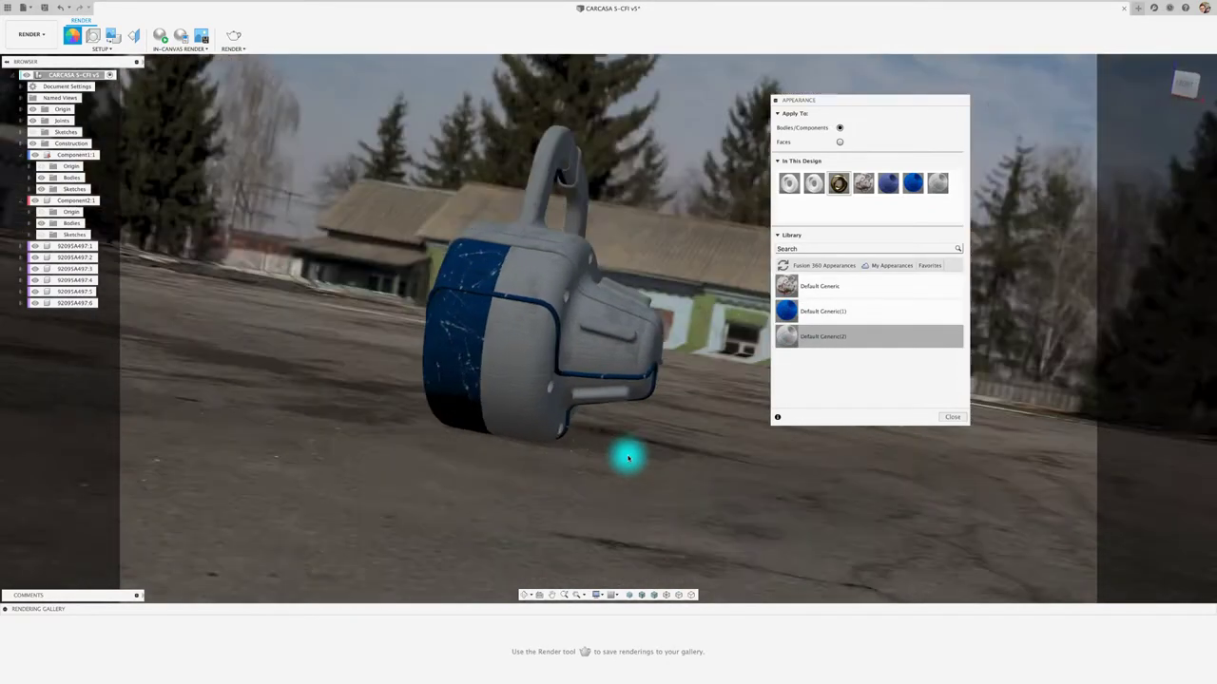
- Orbit around and apply Default Generic(2) to the front face, blue front panel and left end face
middle_click_drag(627, 459, 771, 345, "shift")
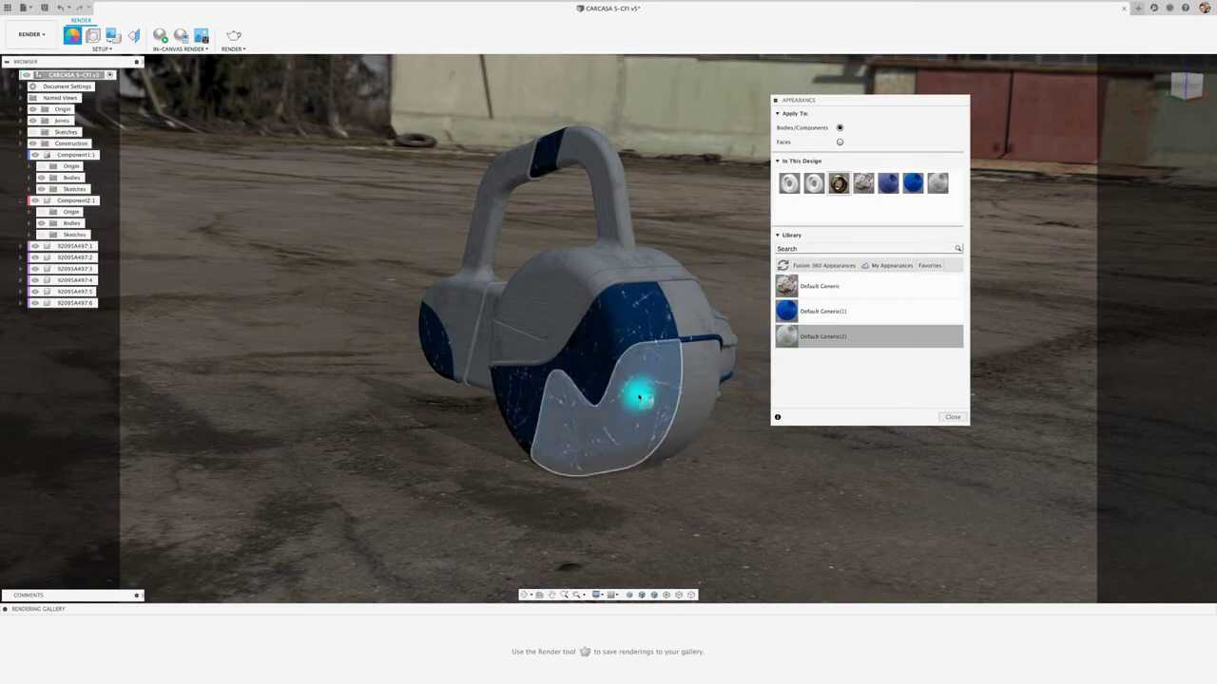
left_click_drag(768, 354, 637, 394)
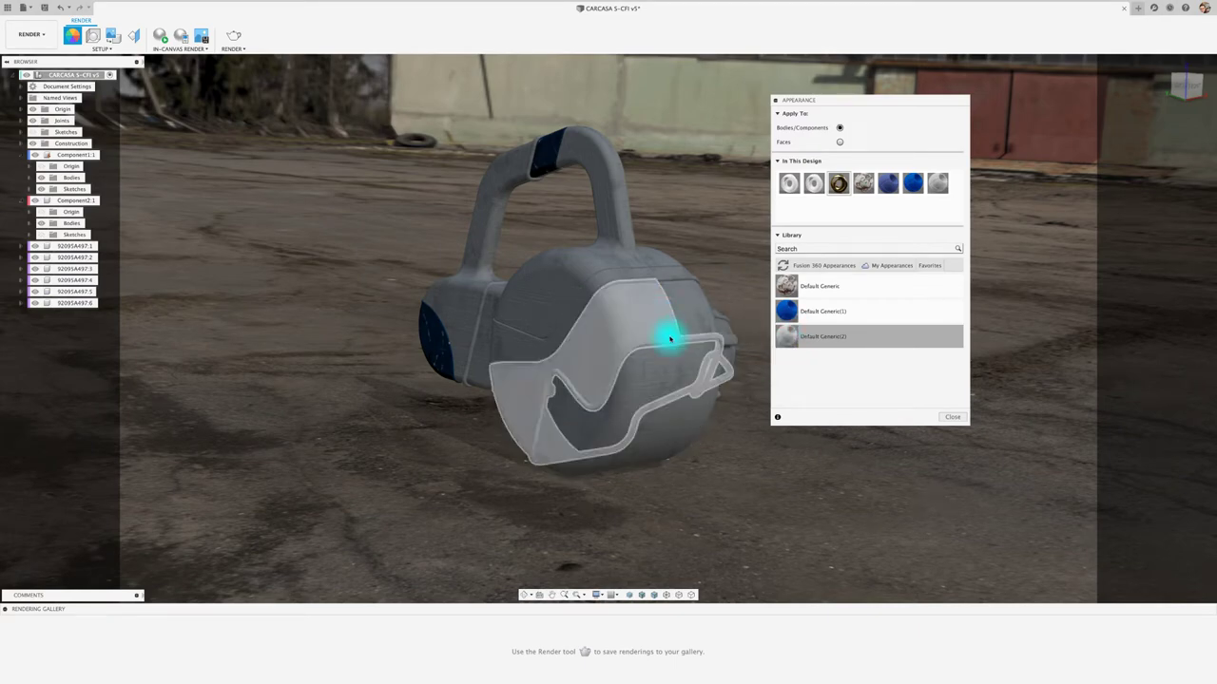
left_click_drag(792, 329, 684, 362)
middle_click_drag(723, 422, 790, 335, "shift")
left_click_drag(789, 336, 427, 356)
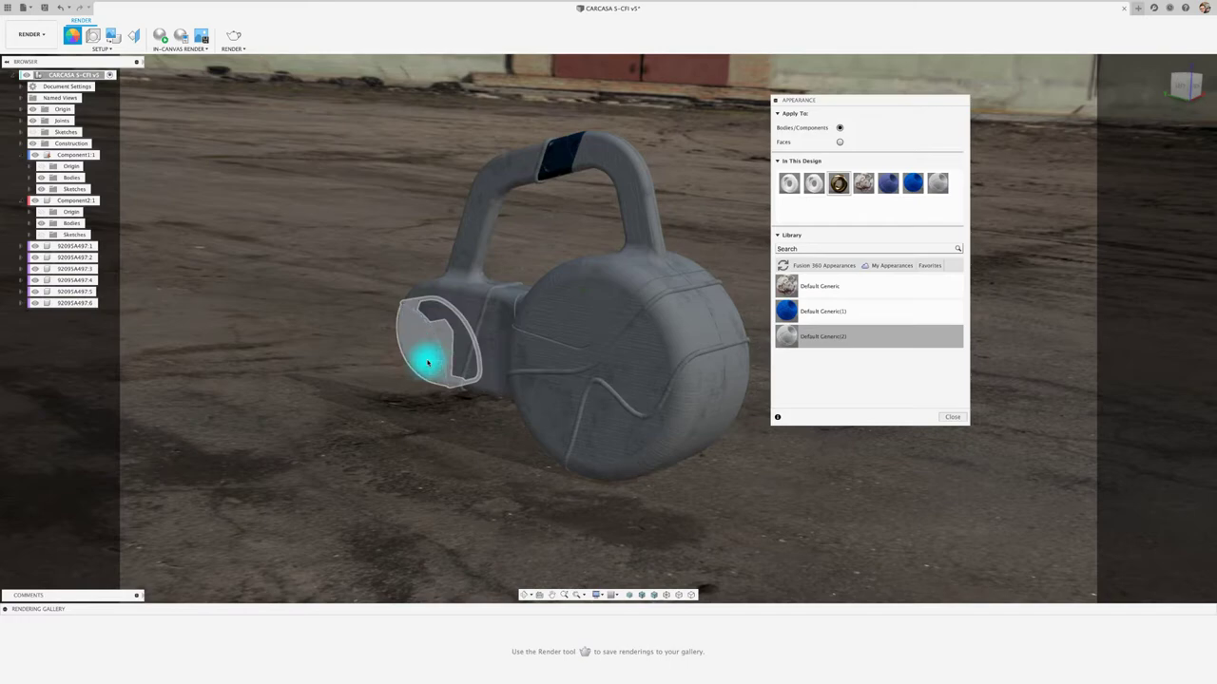
left_click_drag(802, 348, 589, 185)
middle_click_drag(617, 238, 640, 266, "shift")
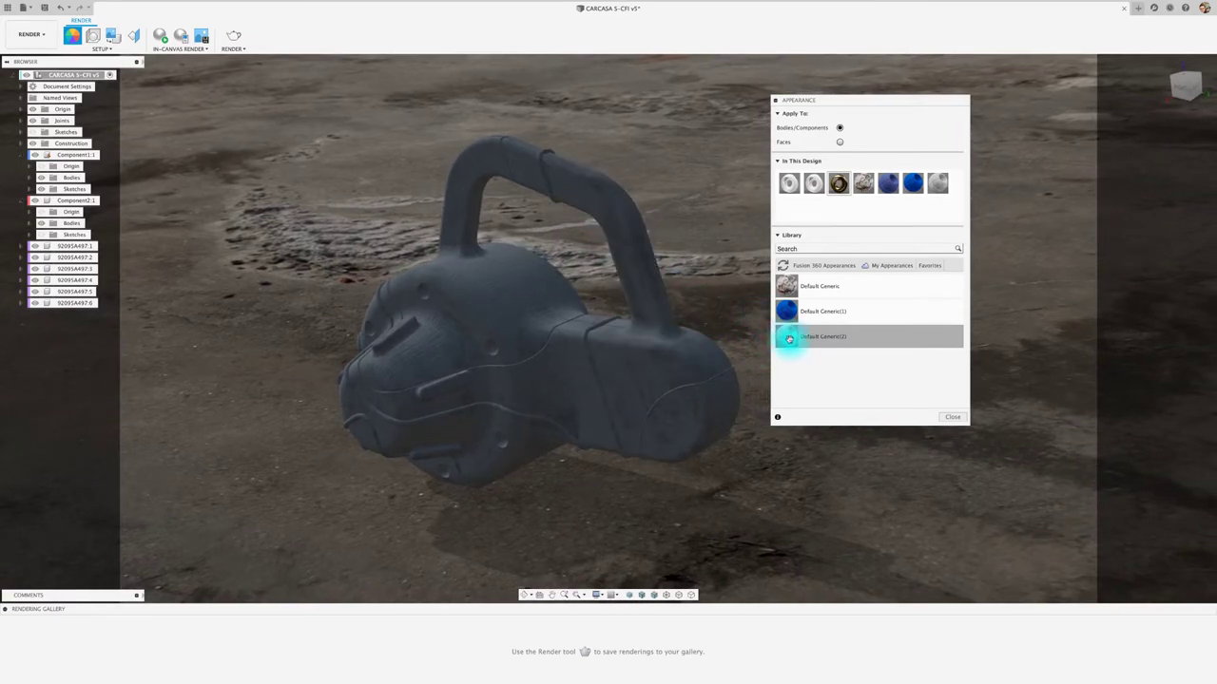
- Lighten Default Generic(2) to RGB 218, 232, 232 with scale 5 and Glass refraction, then open Advanced
double_click(937, 183)
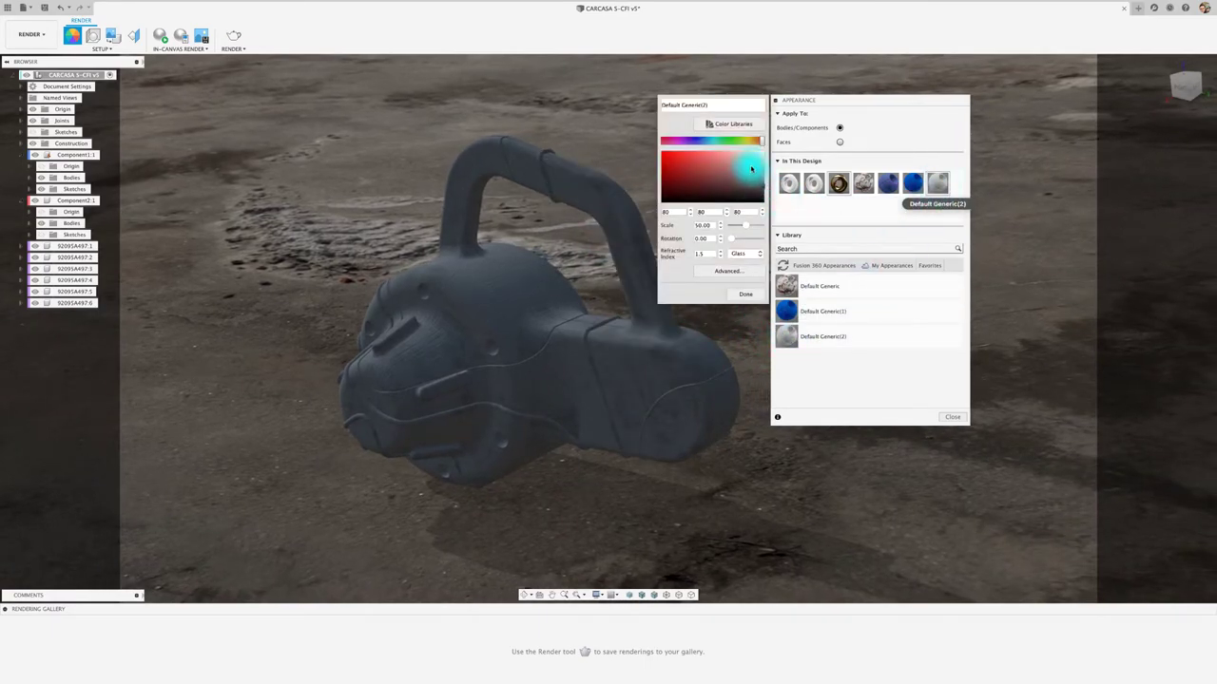
left_click_drag(751, 170, 755, 161)
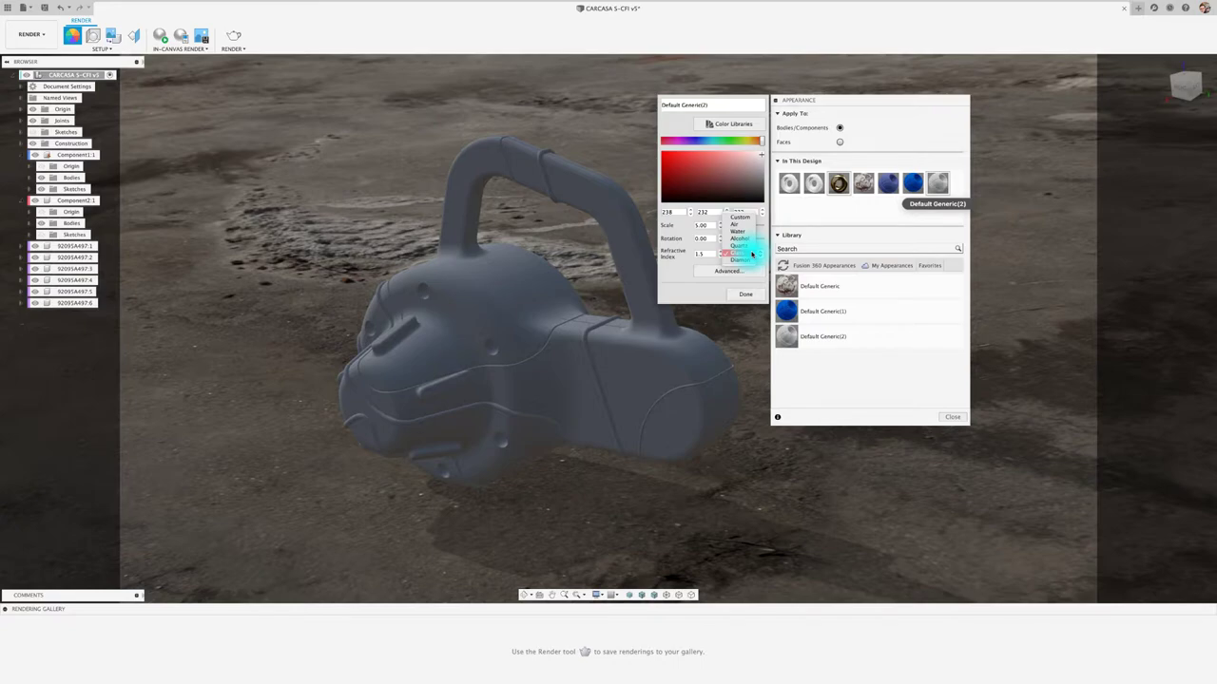
left_click(751, 254)
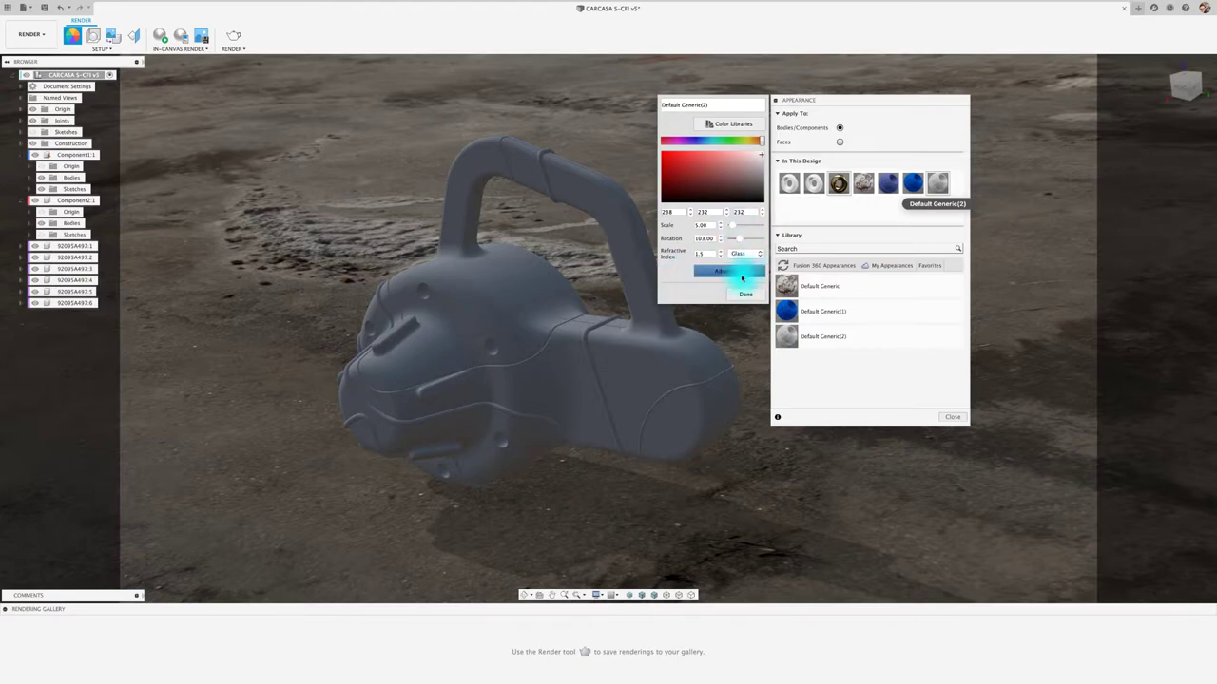
left_click(741, 273)
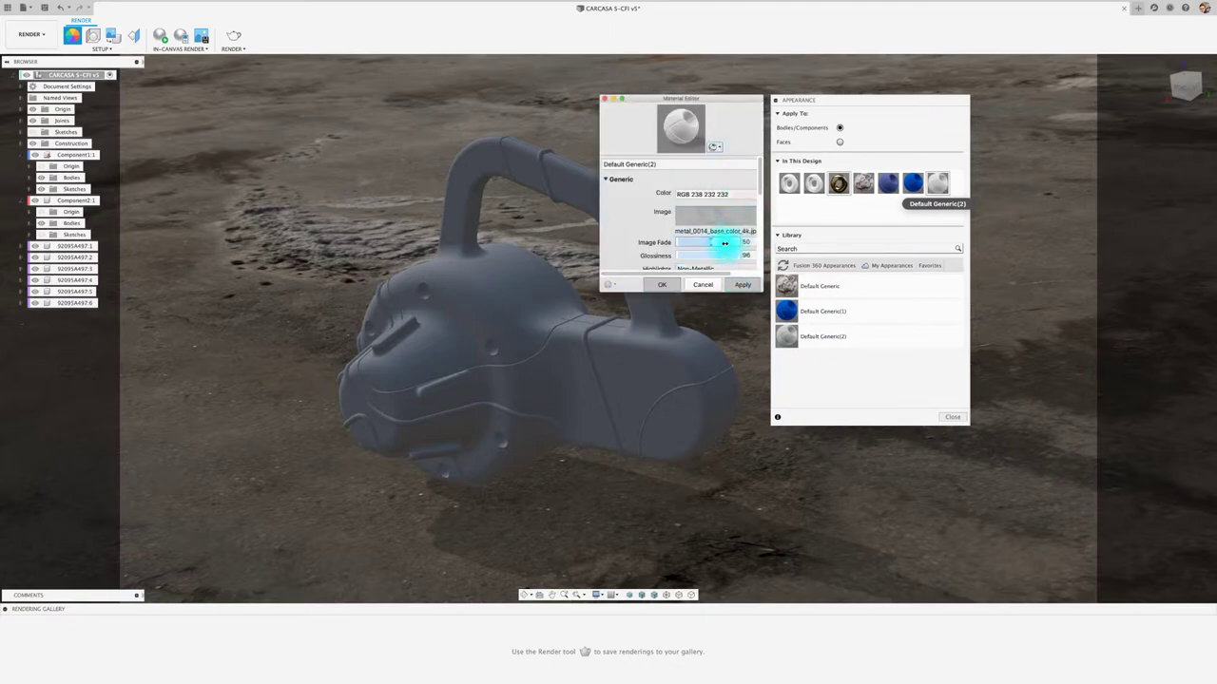
- Set image fade to 37, glossiness to 94 and highlights to Metallic
left_click_drag(761, 293, 979, 426)
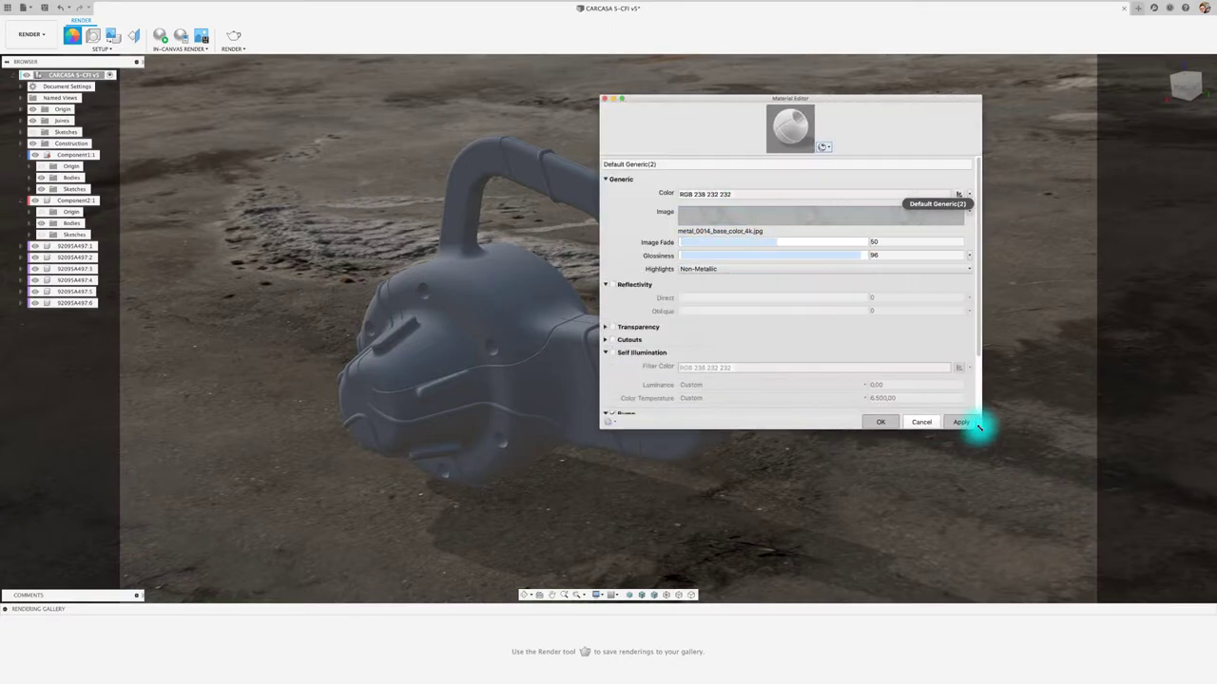
mouse_move(782, 242)
left_mouse_down()
mouse_move(859, 243)
mouse_move(758, 241)
mouse_move(858, 244)
mouse_move(735, 241)
mouse_move(754, 242)
left_mouse_up()
mouse_move(859, 255)
left_mouse_down()
mouse_move(719, 255)
mouse_move(823, 256)
left_mouse_up()
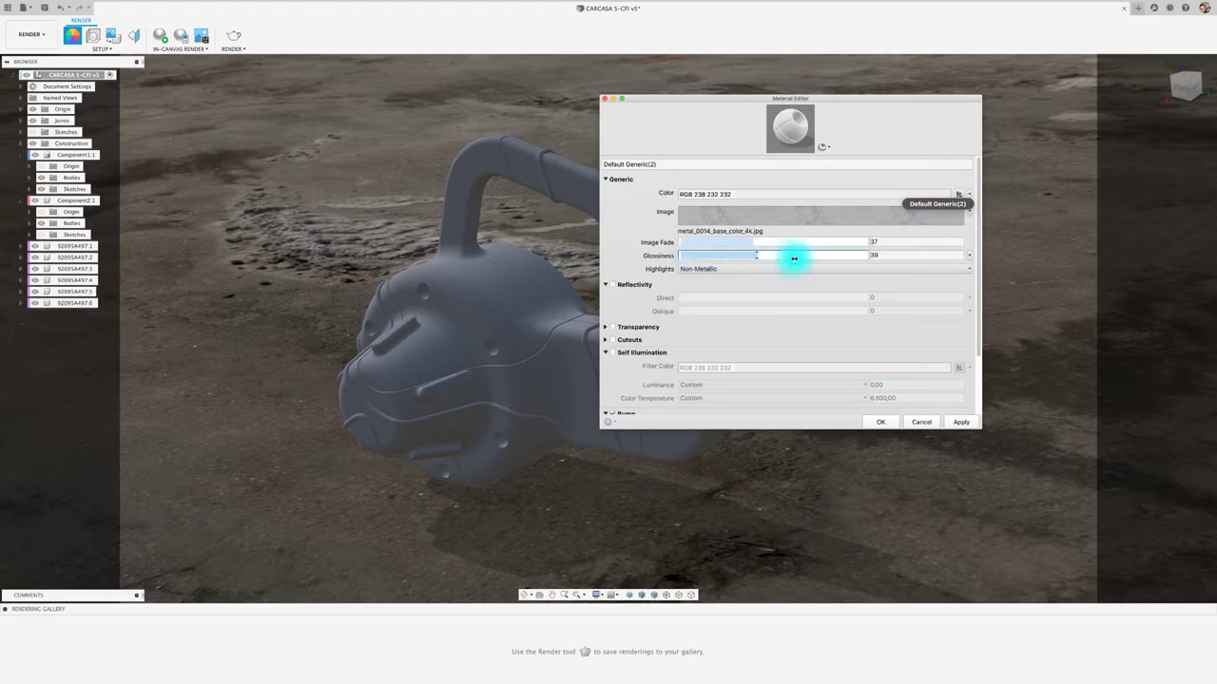
left_click(953, 270)
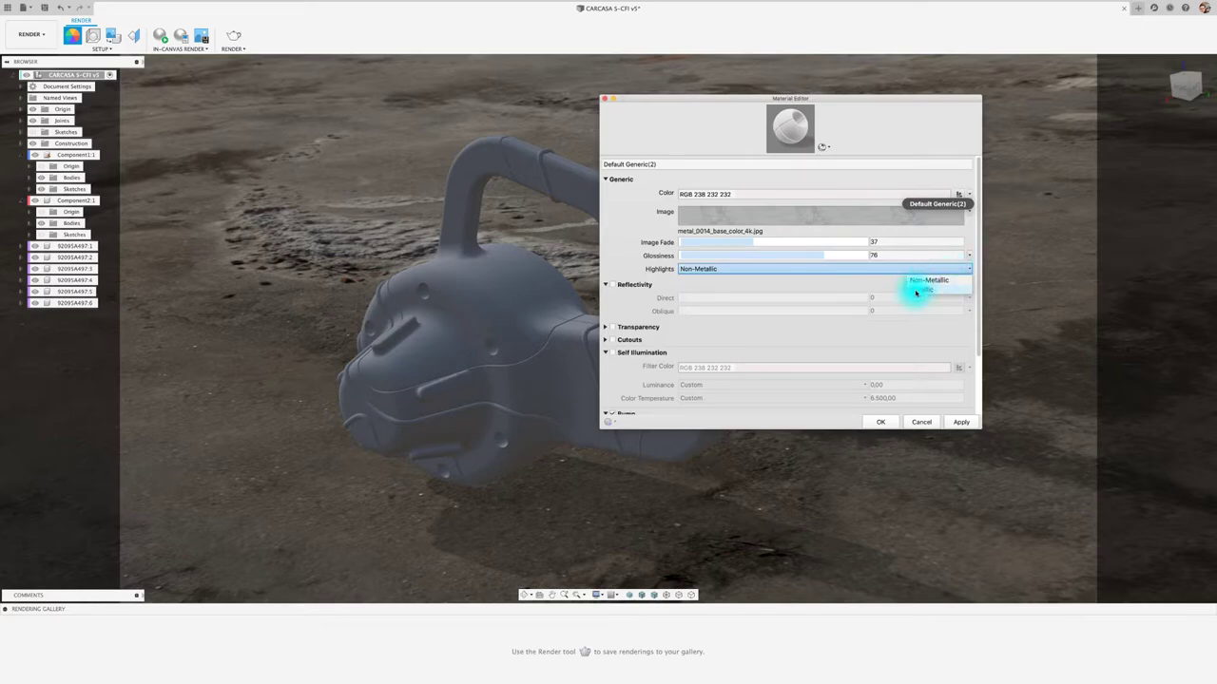
left_click(918, 290)
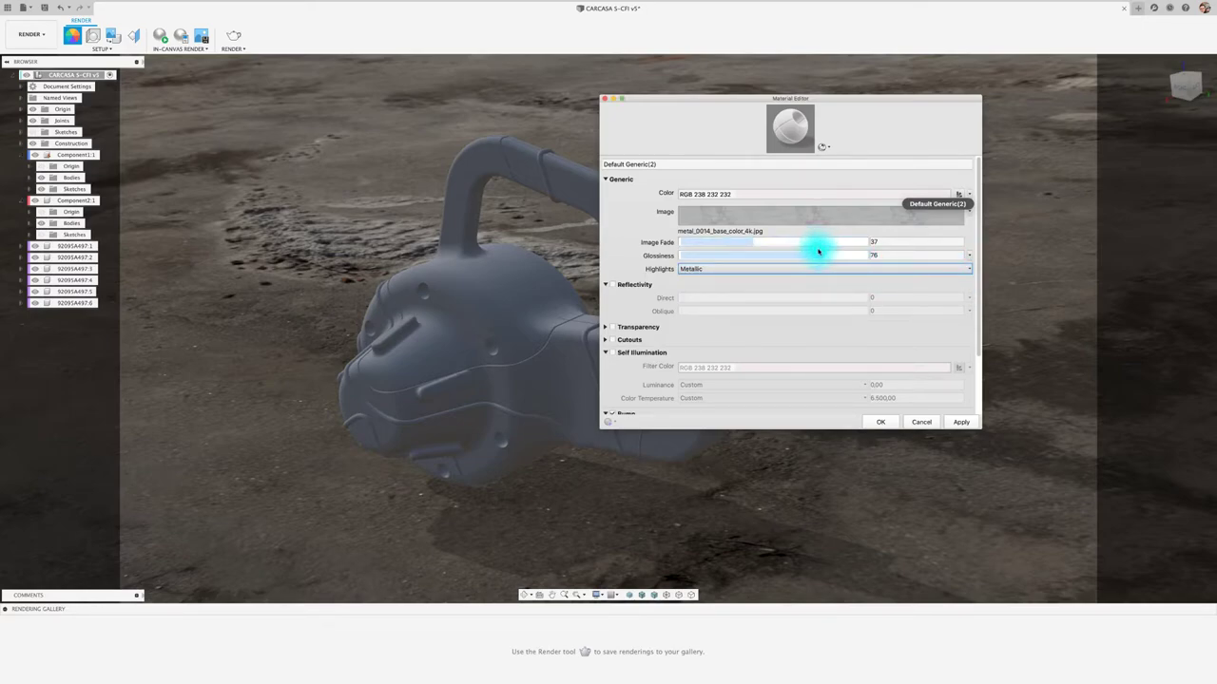
left_click_drag(860, 260, 859, 260)
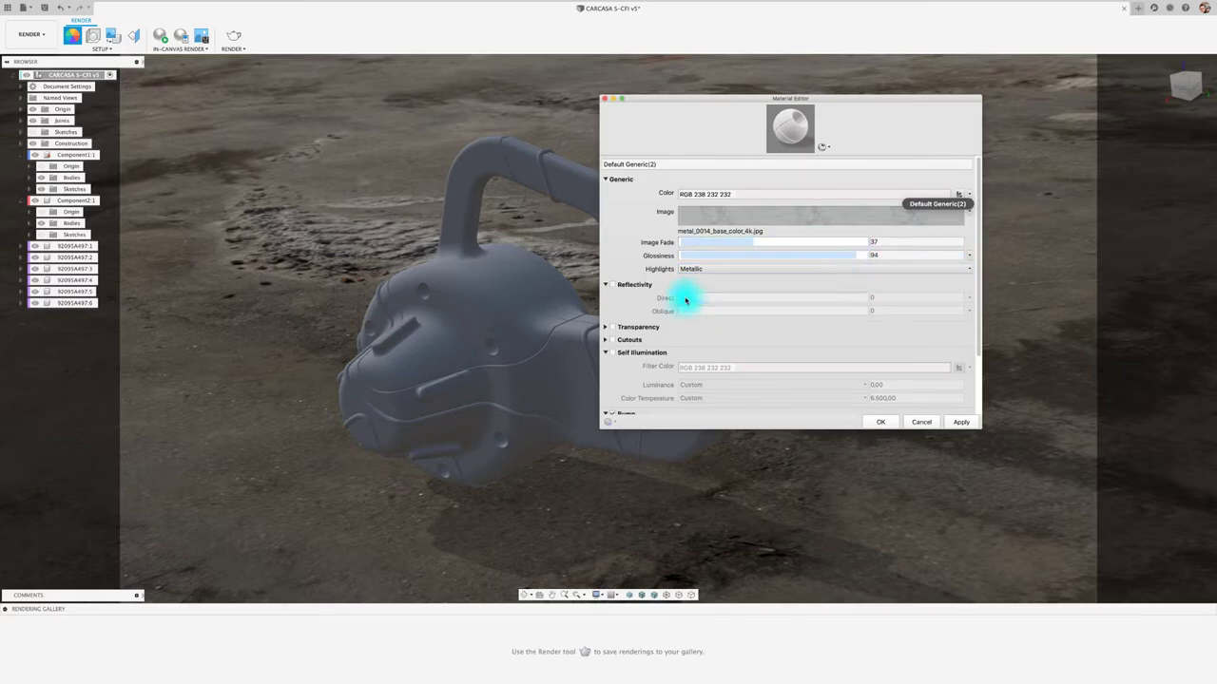
- Enable reflectivity with direct 31 and oblique 100
left_click(611, 285)
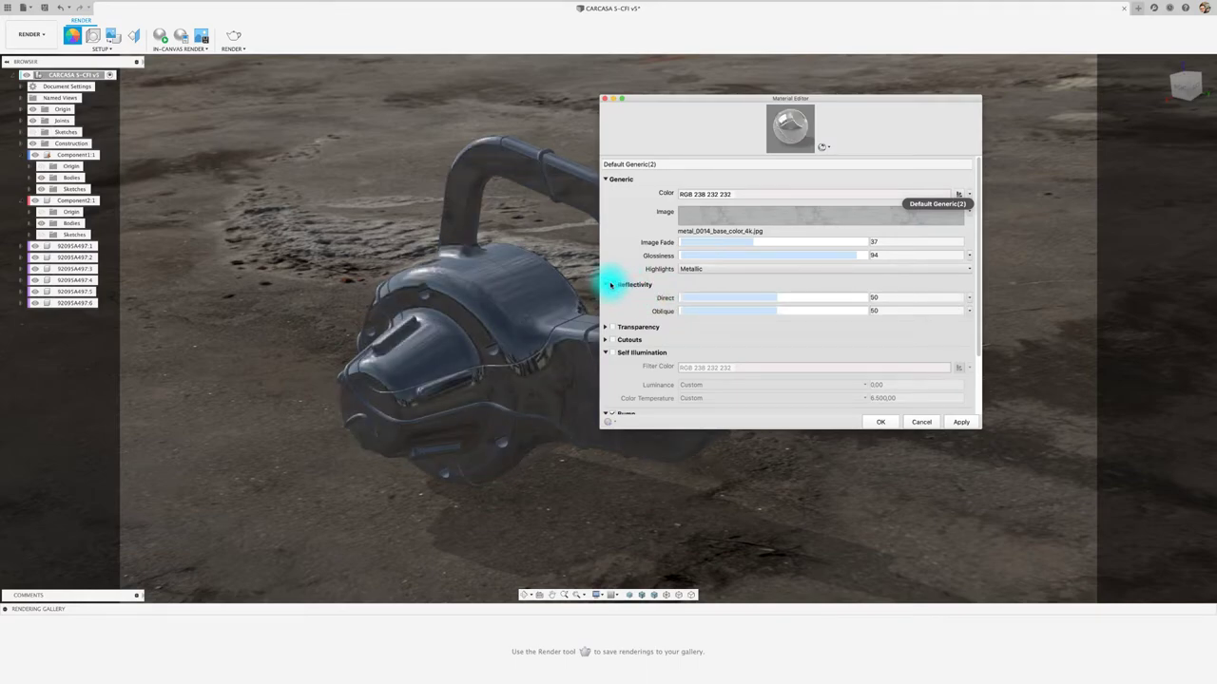
left_click_drag(665, 99, 780, 99)
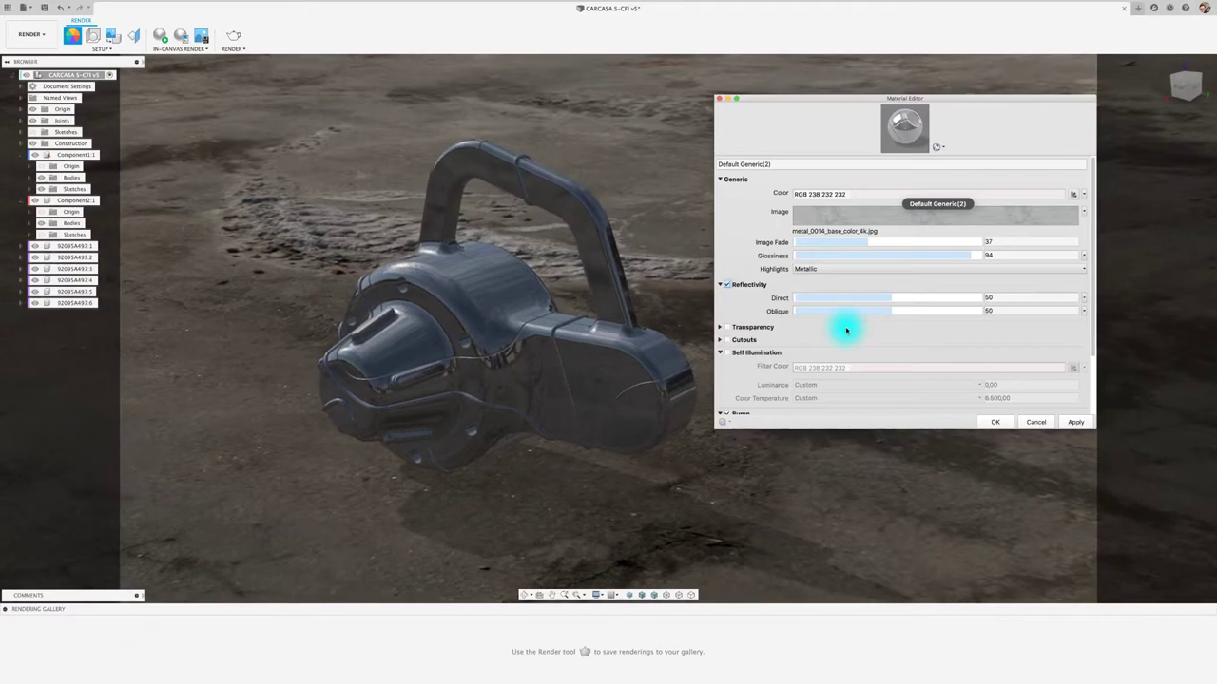
left_click_drag(891, 297, 803, 298)
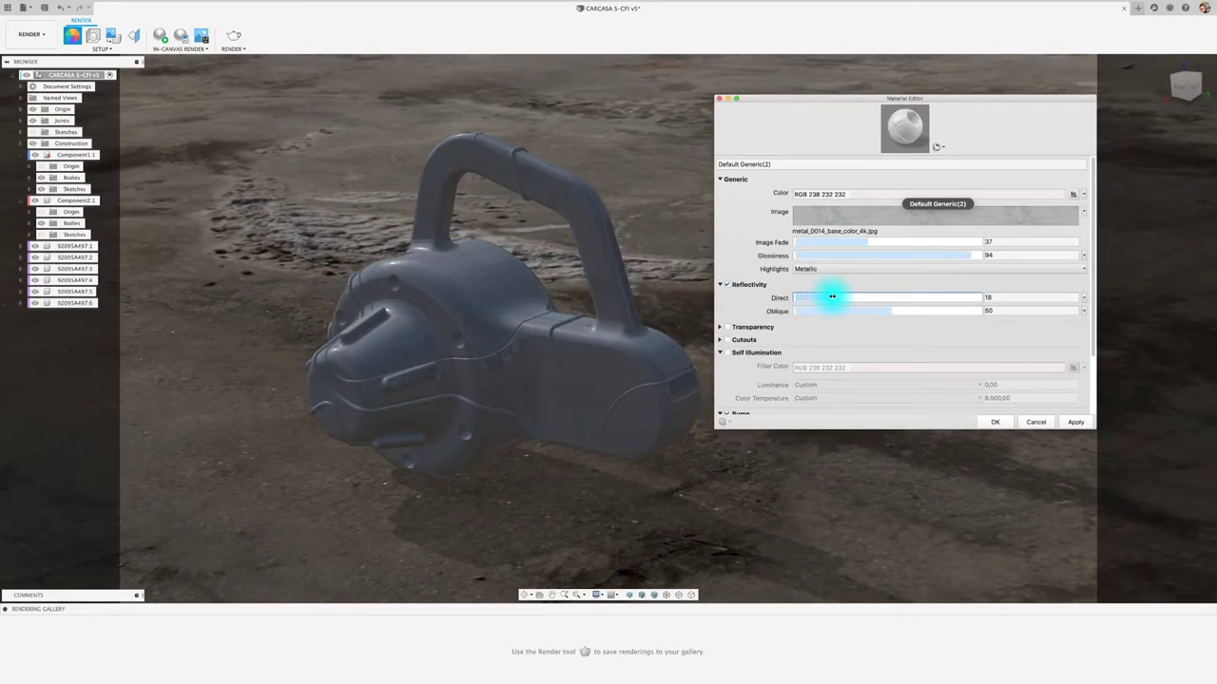
mouse_move(888, 311)
left_mouse_down()
mouse_move(847, 311)
mouse_move(994, 312)
left_mouse_up()
left_click_drag(993, 312, 989, 318)
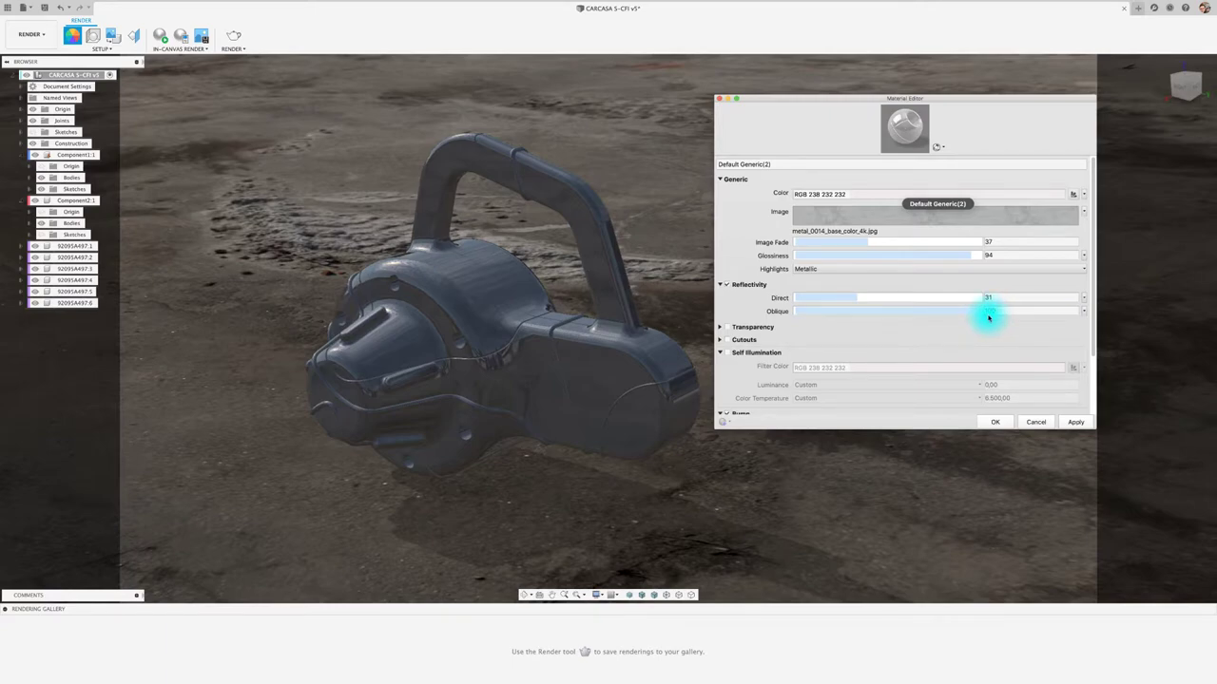
- Try 75 transparency and self illumination on the metal material, then revert both to opaque and unlit
left_click(727, 328)
left_click_drag(836, 312, 934, 314)
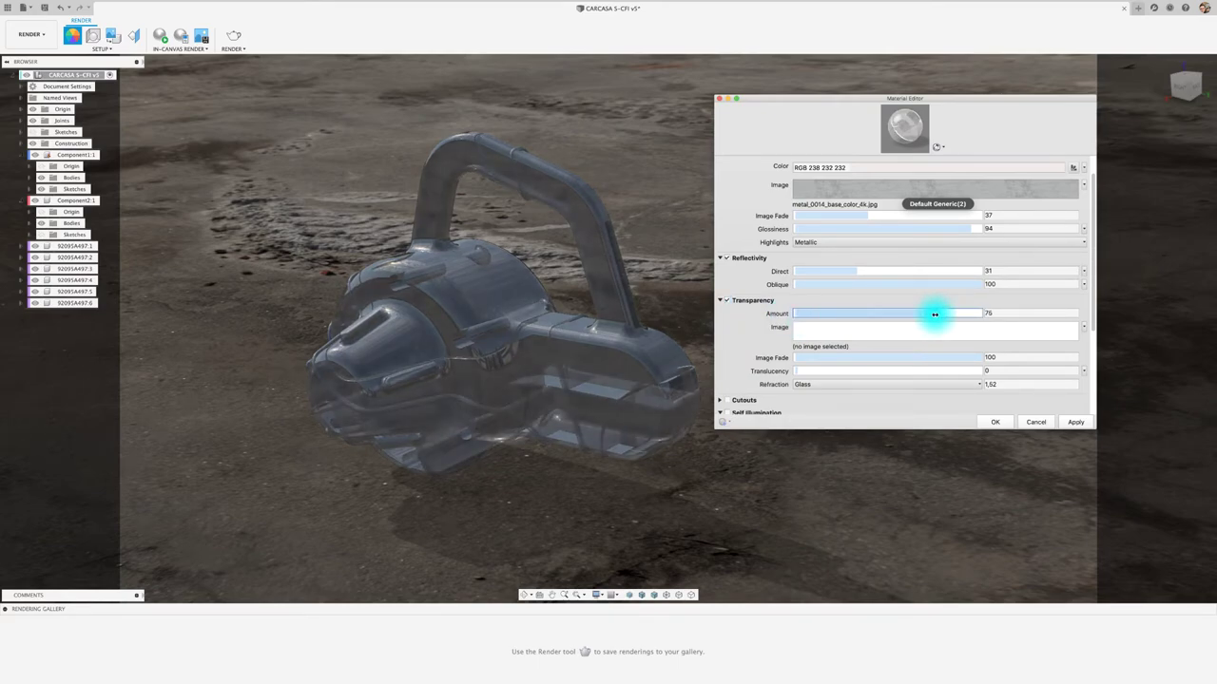
left_click_drag(934, 314, 791, 314)
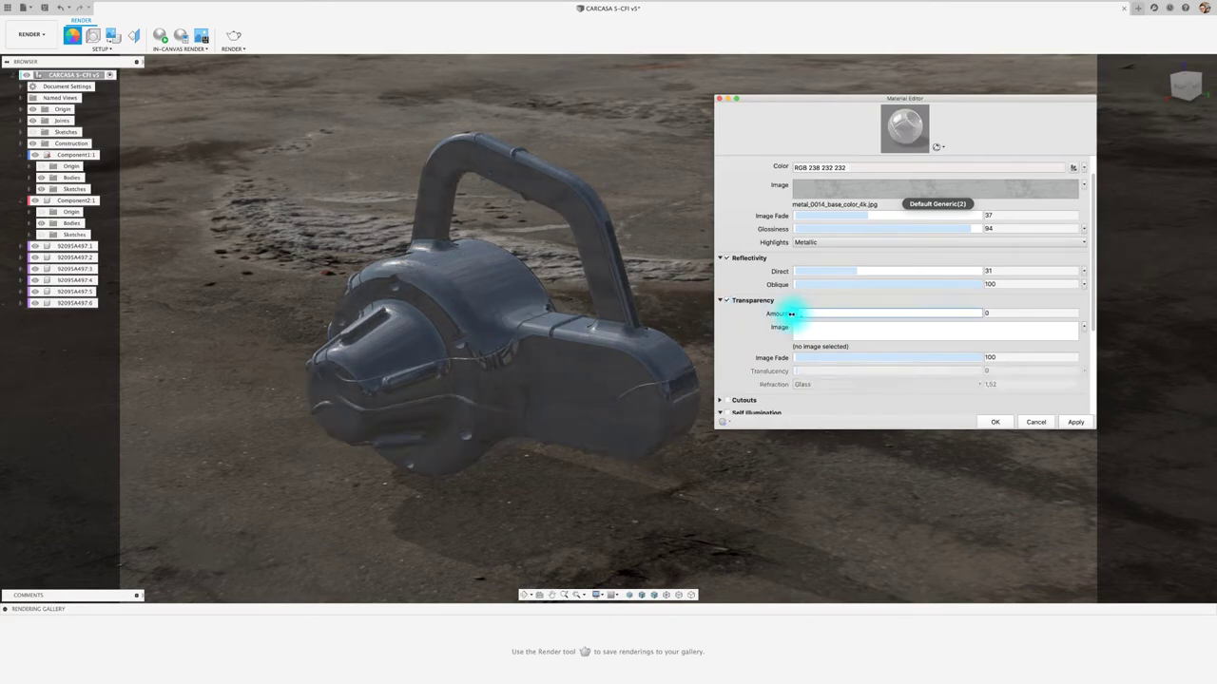
left_click(730, 410)
left_click(728, 353)
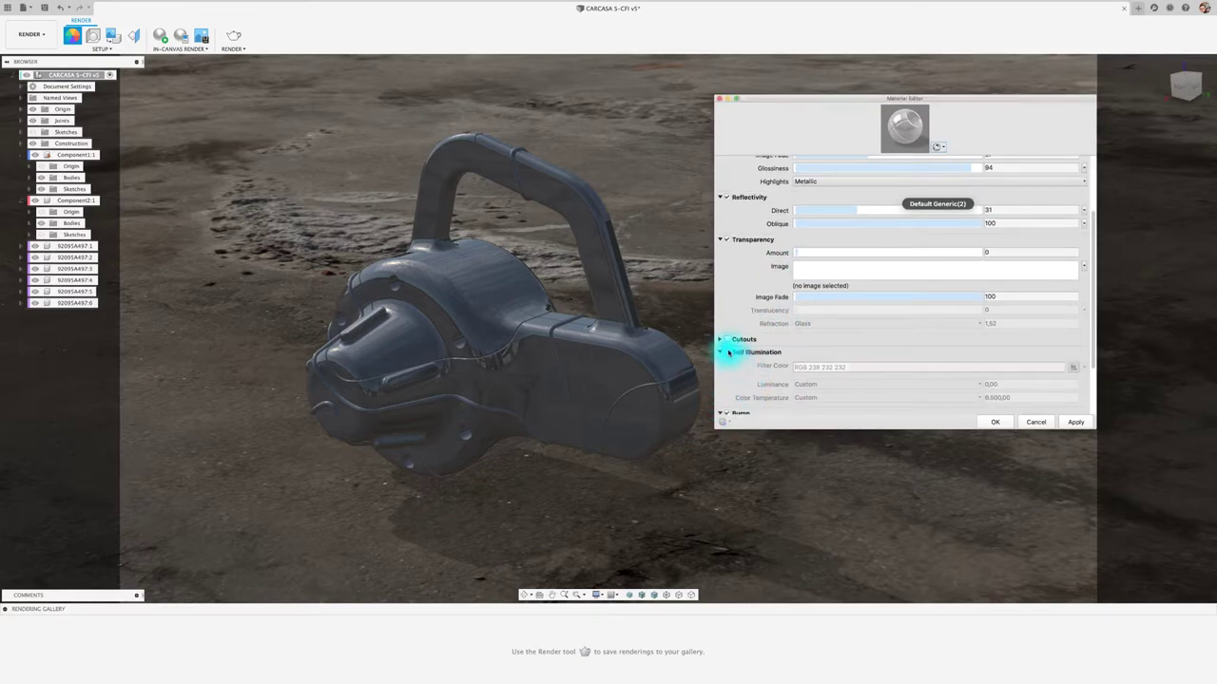
left_click(728, 353)
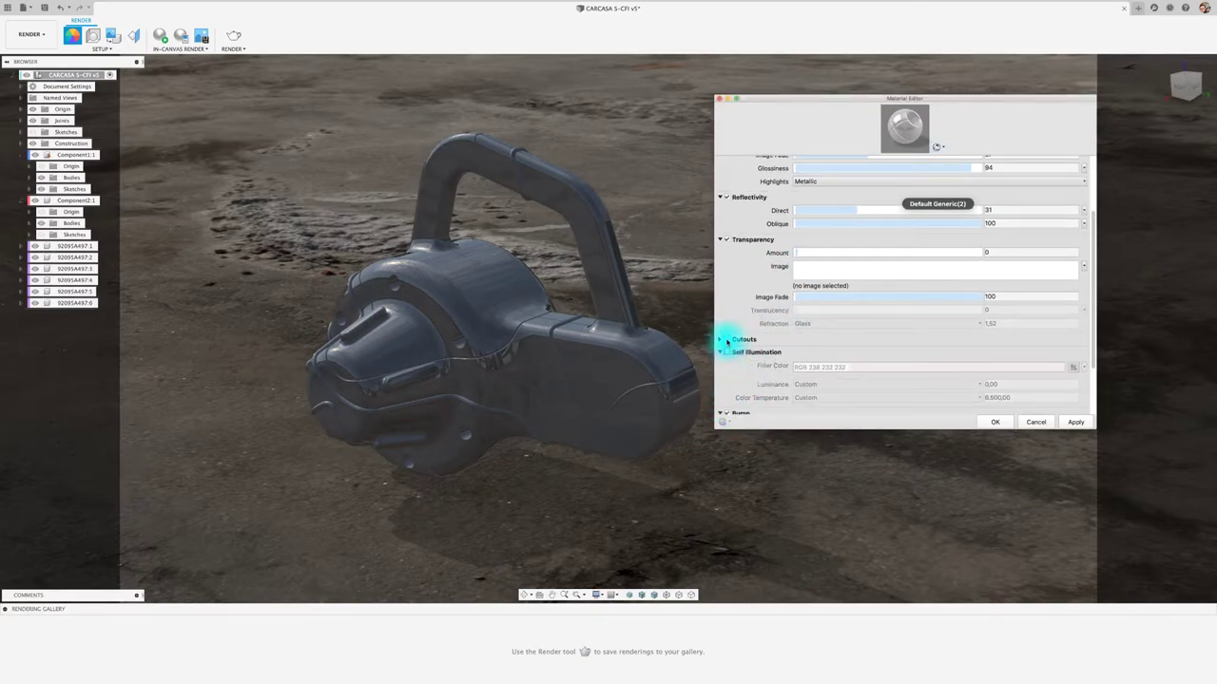
- Enable cutouts, set the bump amount to -970, and apply the material changes
left_click(727, 340)
left_click(882, 414)
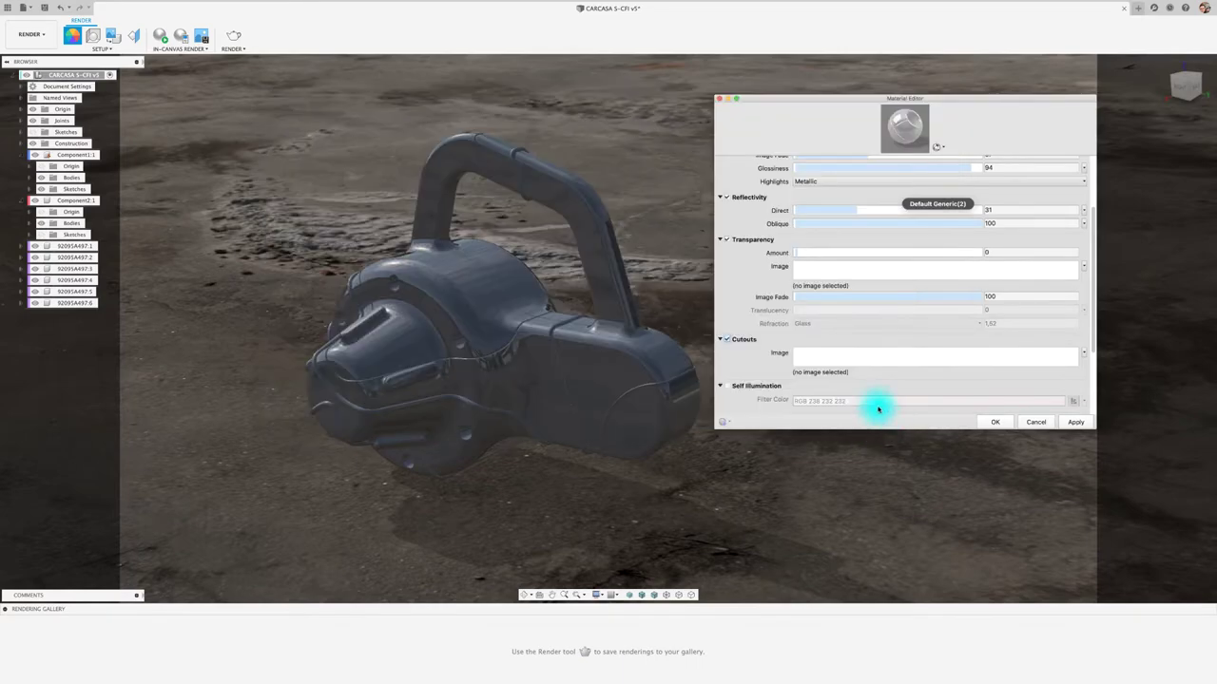
scroll(778, 389, "down", 3)
scroll(780, 397, "down", 1)
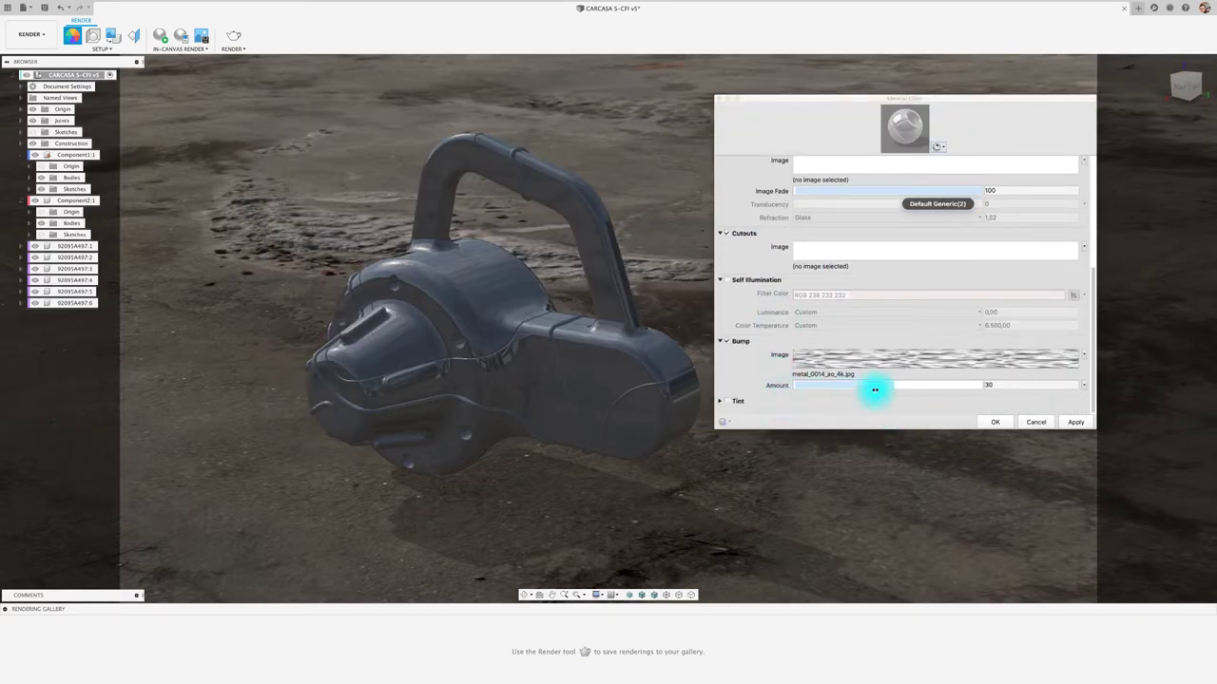
left_click_drag(875, 390, 857, 385)
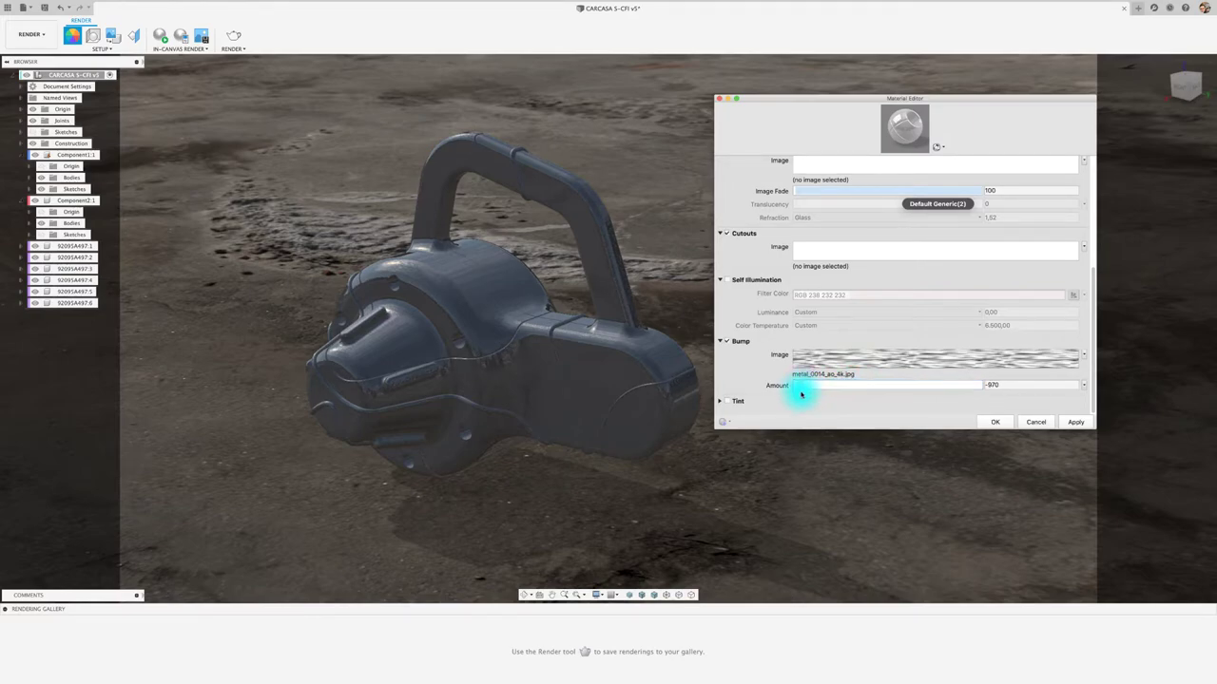
left_click(726, 403)
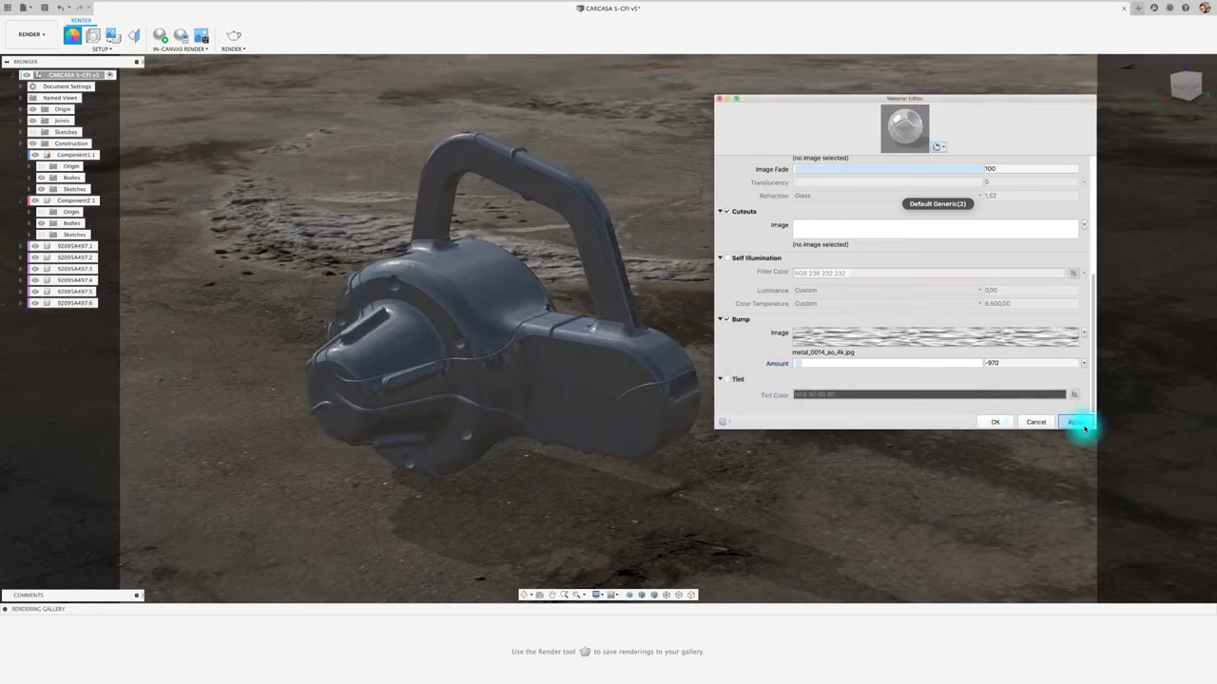
left_click(1037, 422)
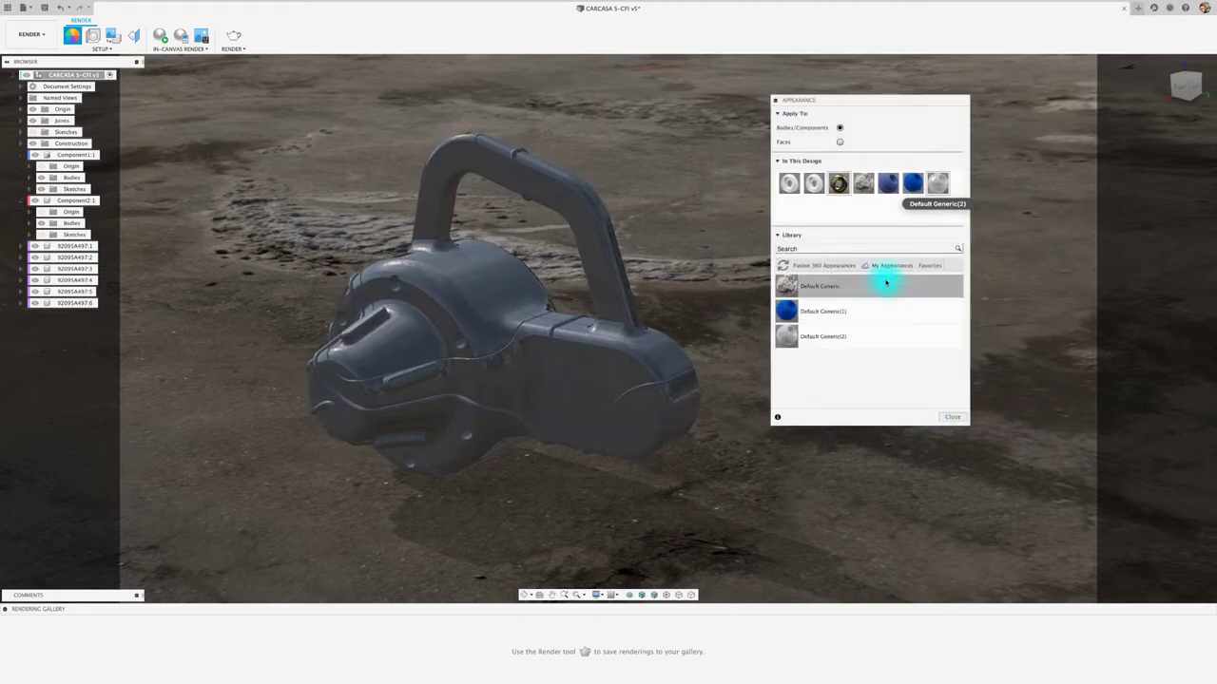
- Collapse the Appearance panel, run the in-canvas render of the casing on dirt, then stop it
left_click(777, 102)
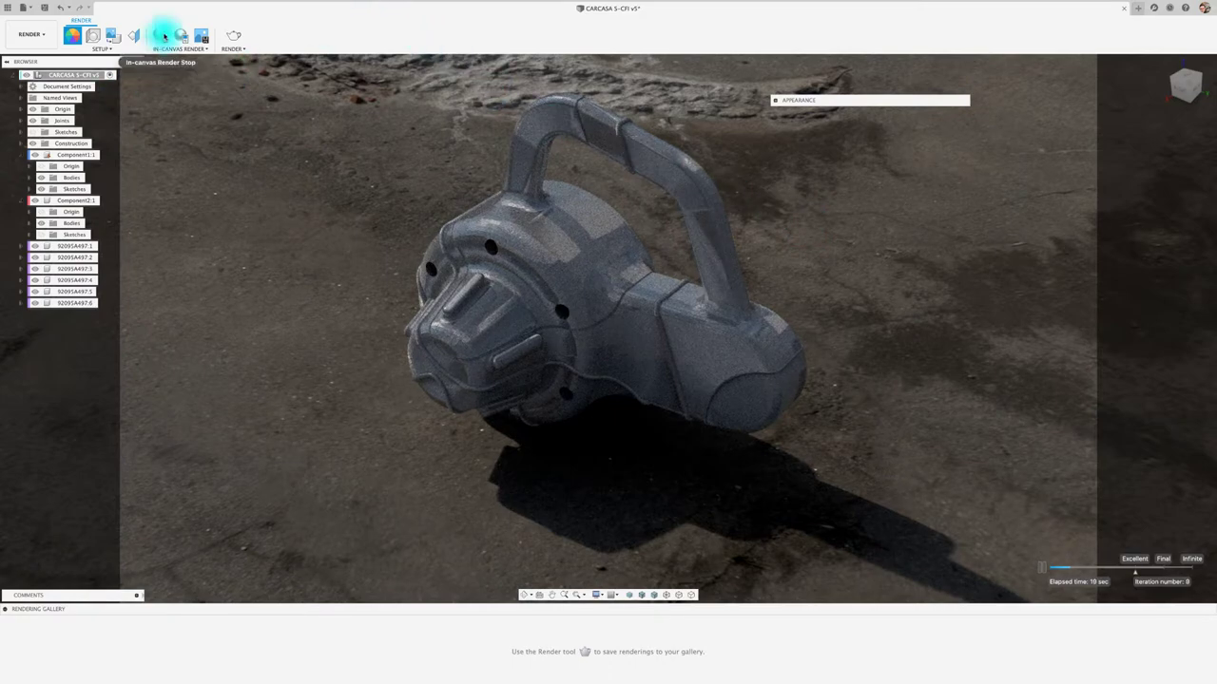
left_click(161, 35)
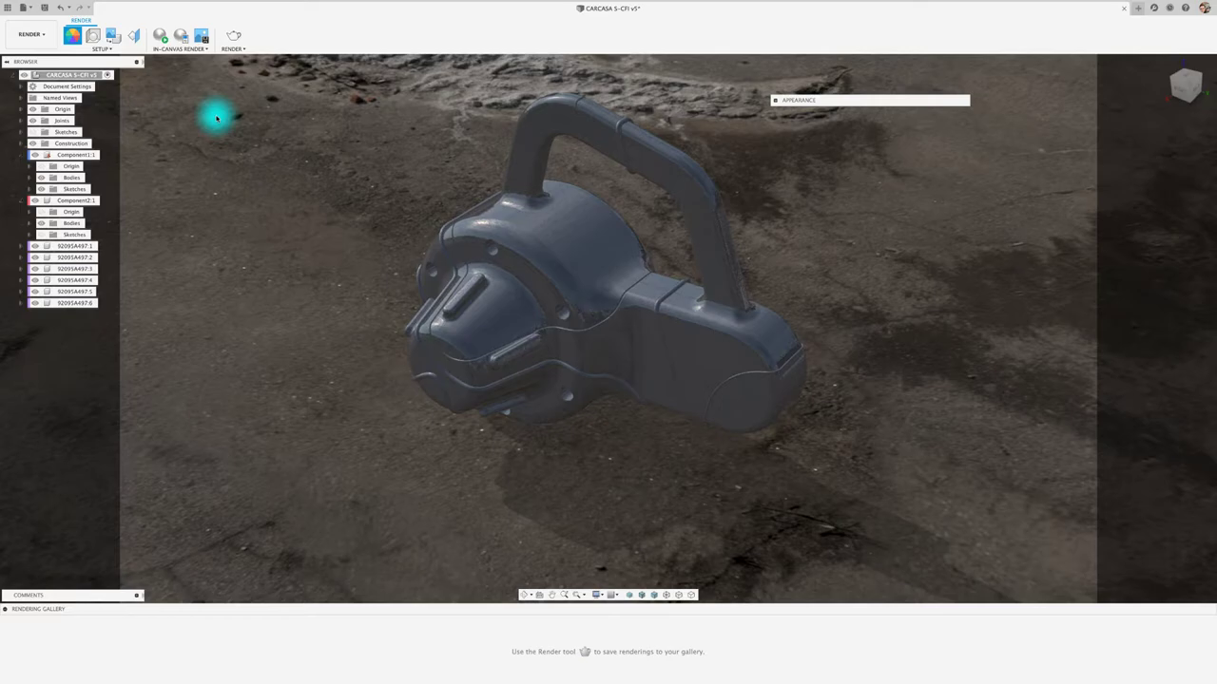
- Use Mission Control to return to the Chrome desktop and minimize Chrome
key("F4")
key("F4")
key("ctrl+Up")
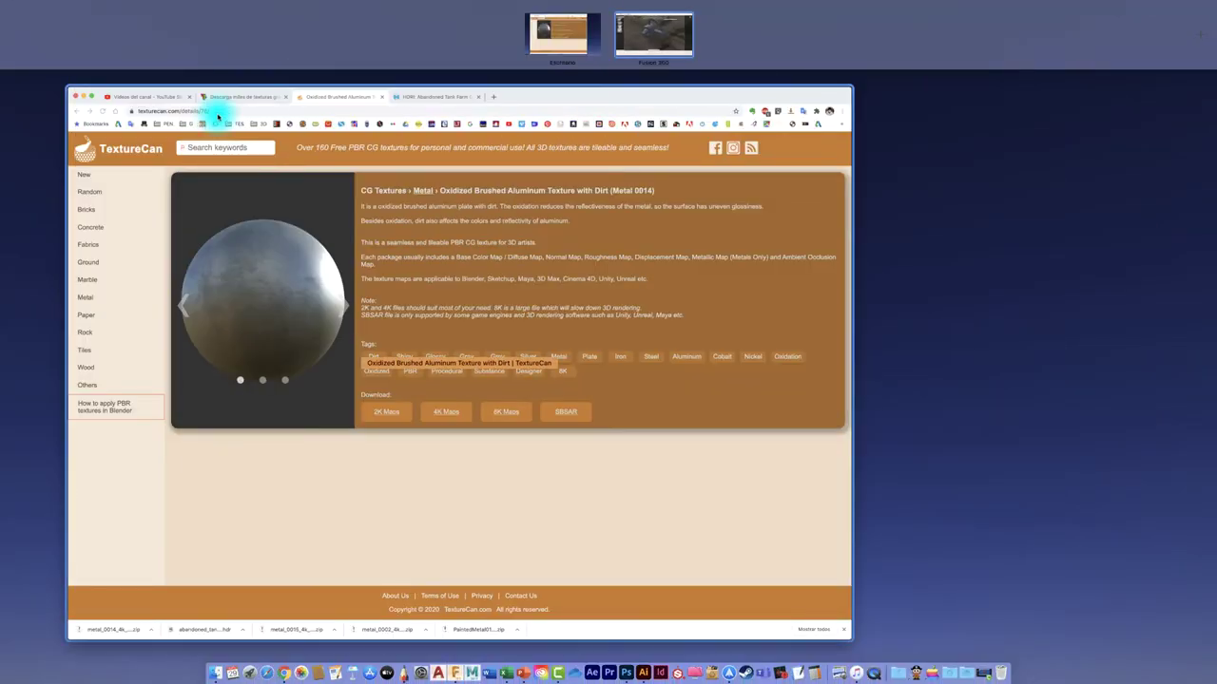
left_click(561, 35)
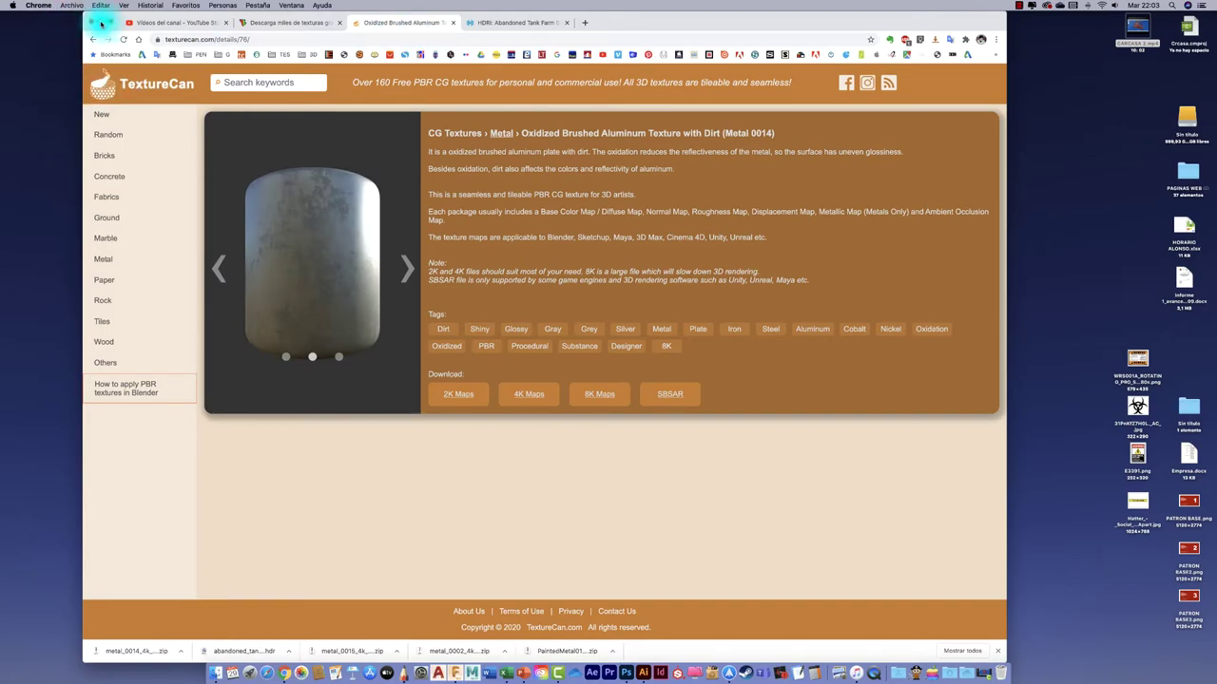
left_click(101, 23)
- Open E3391.png from the desktop in Adobe Photoshop 2020, accepting the missing profile warning
left_click_drag(1139, 457, 785, 327)
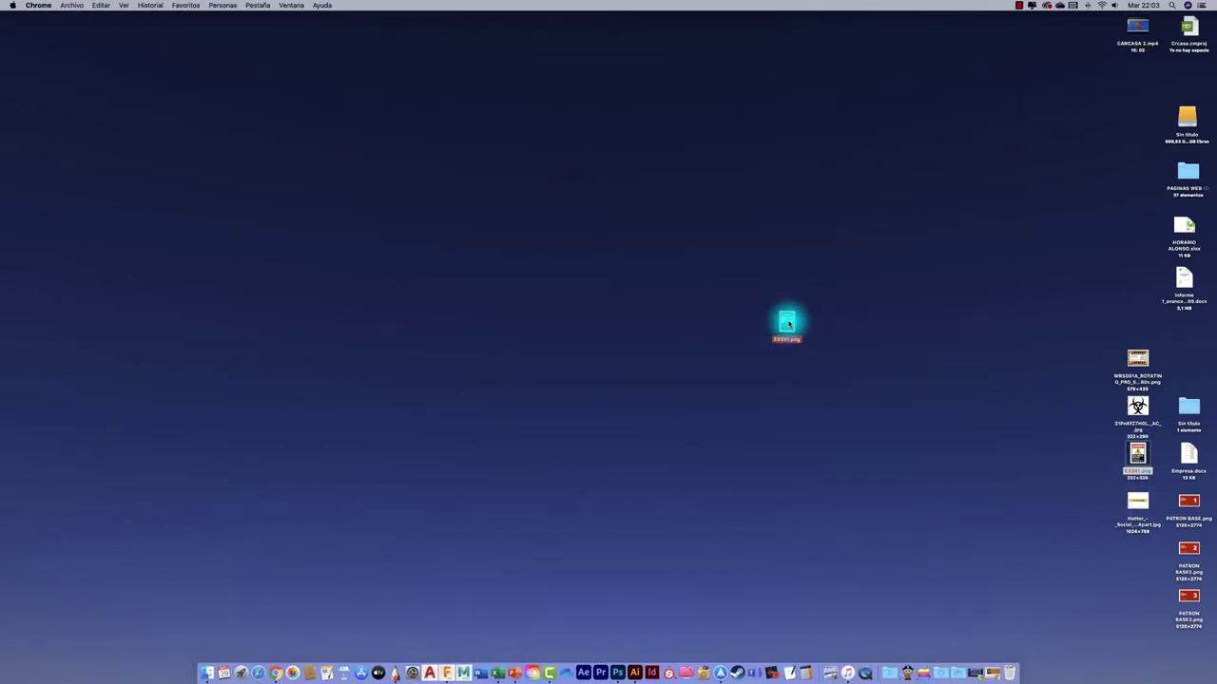
right_click(785, 327)
mouse_move(809, 339)
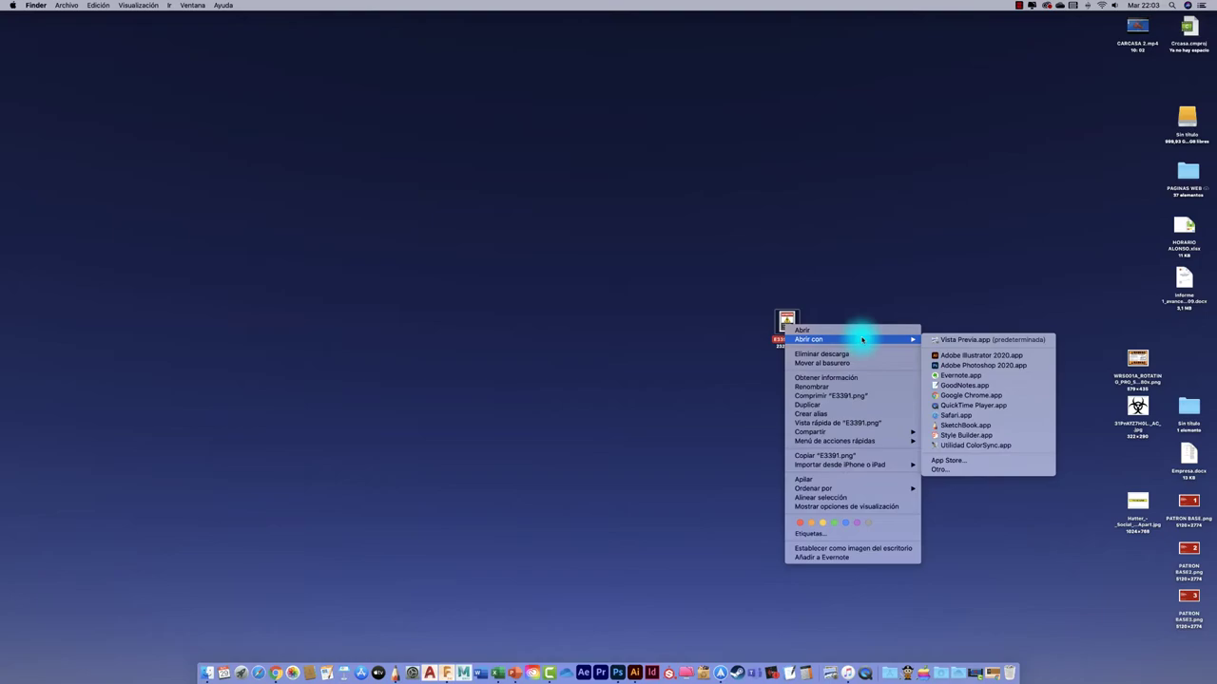
left_click(952, 364)
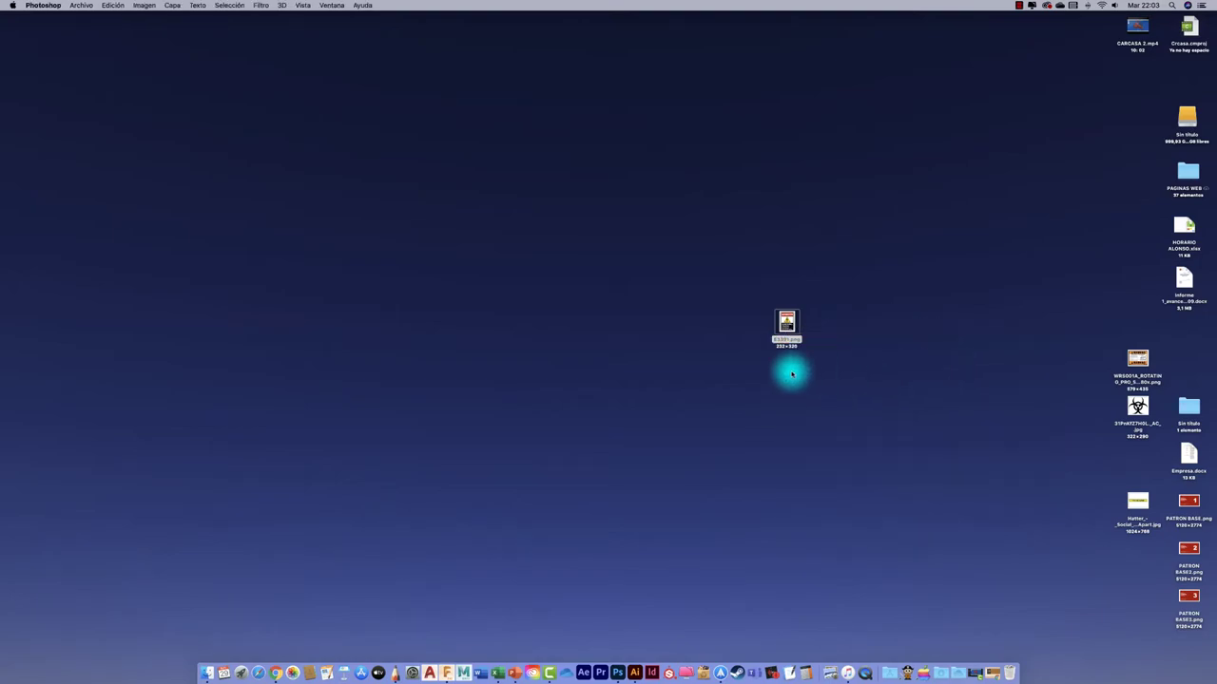
left_click(721, 387)
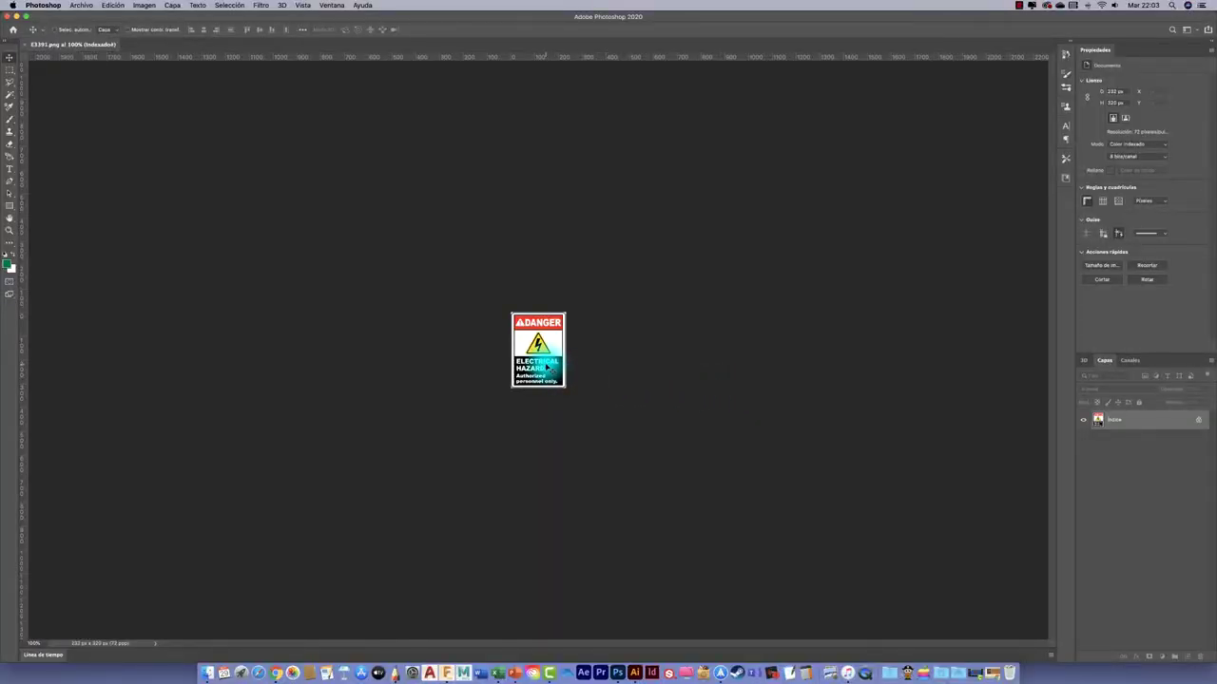
- Crop the DANGER sign image tightly around the sign's edges
scroll(547, 367, "up", 5, "alt")
scroll(546, 366, "down", 5, "alt")
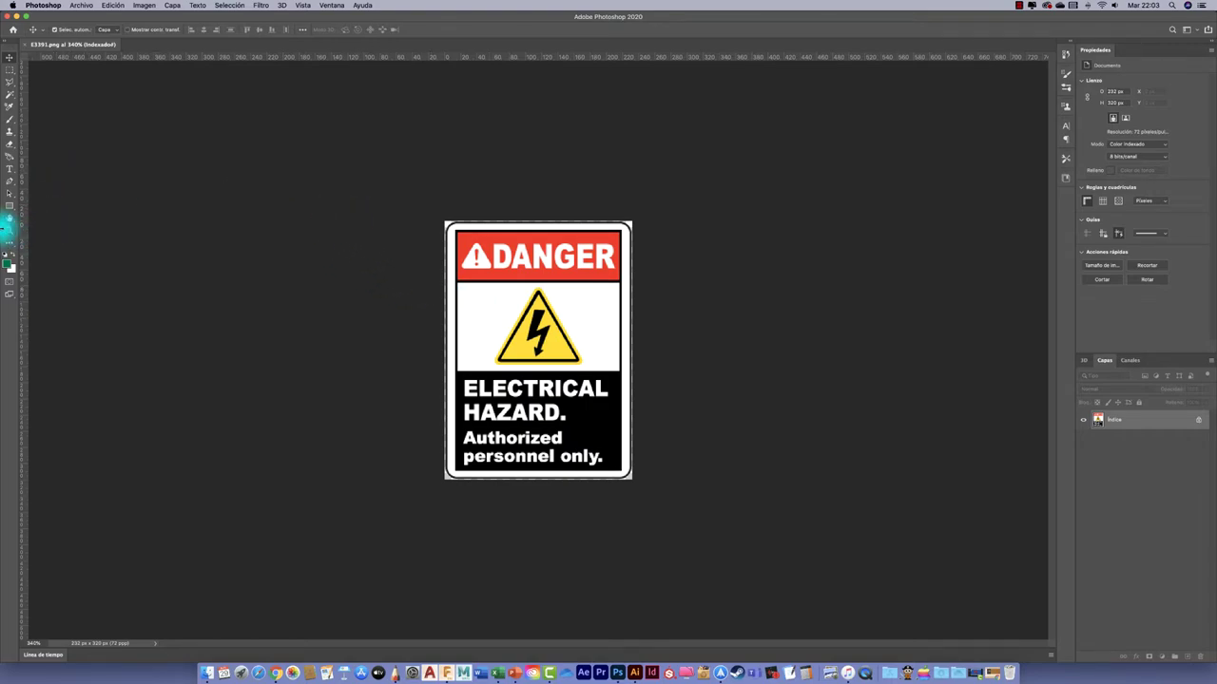
key("c")
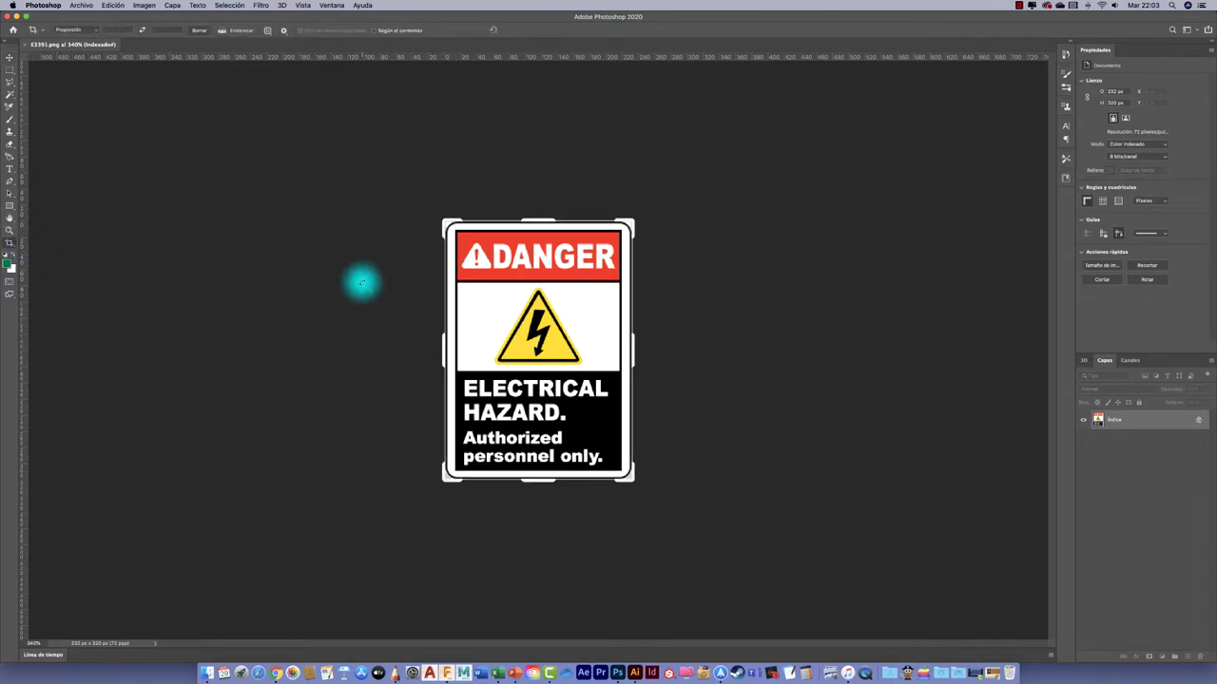
left_click_drag(441, 346, 448, 346)
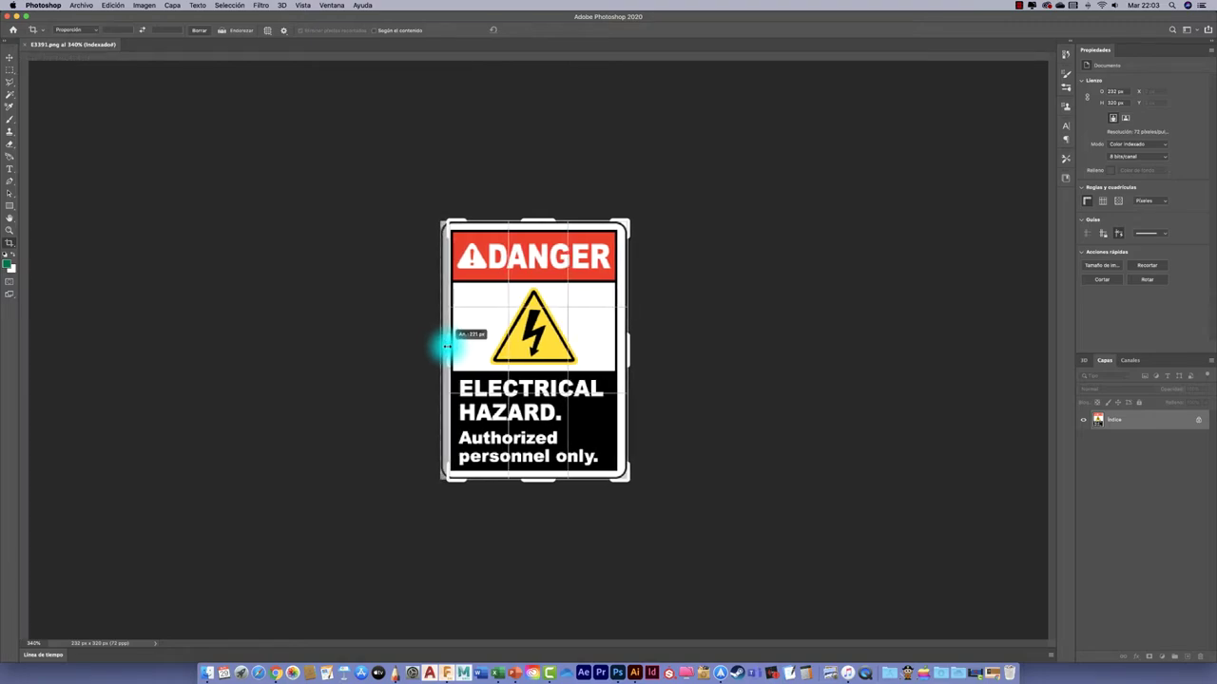
left_click_drag(526, 231, 556, 215)
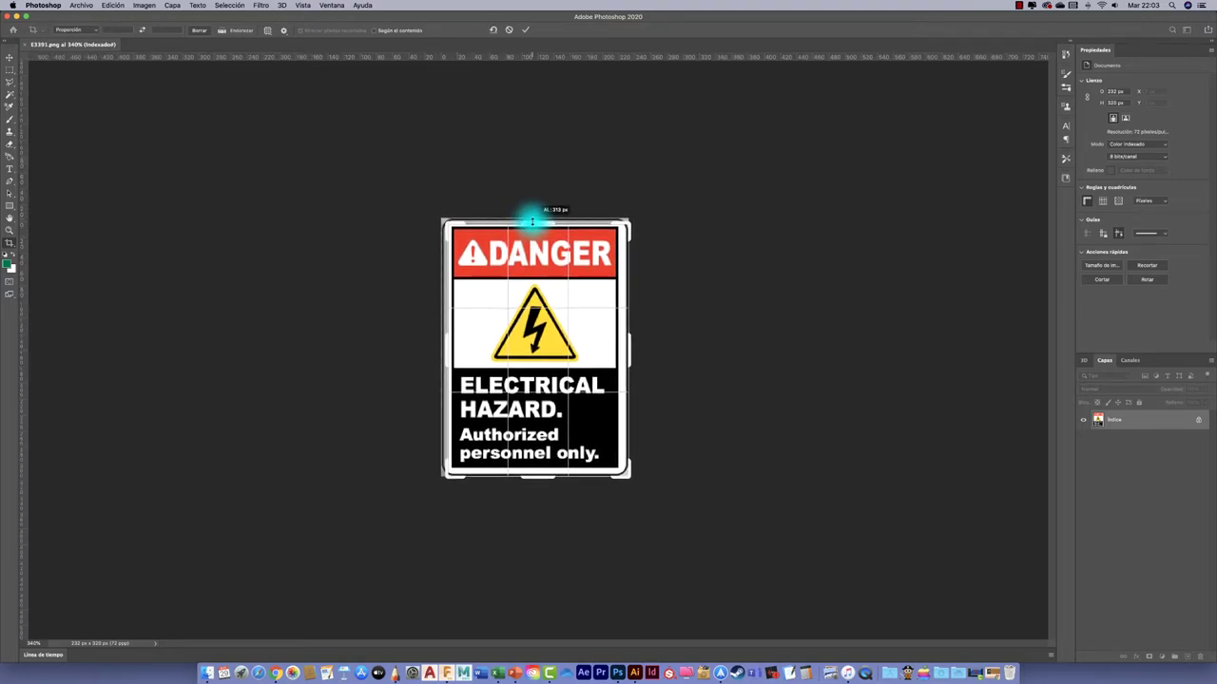
left_click_drag(625, 352, 622, 351)
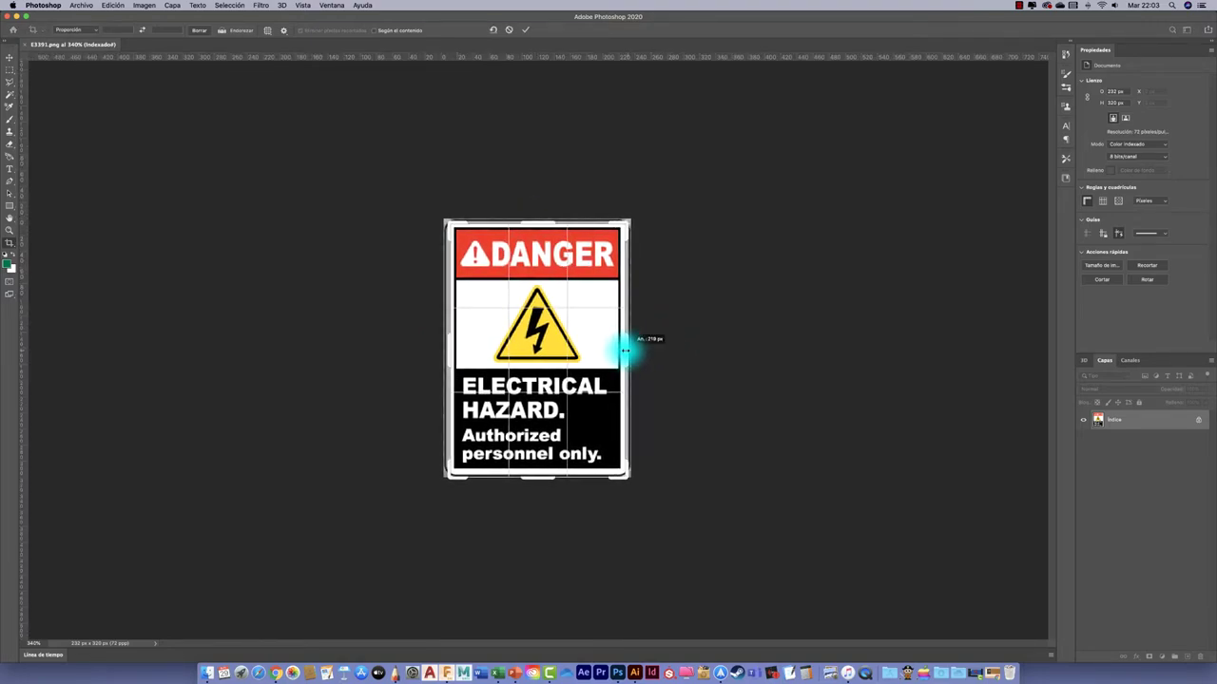
left_click_drag(538, 477, 537, 474)
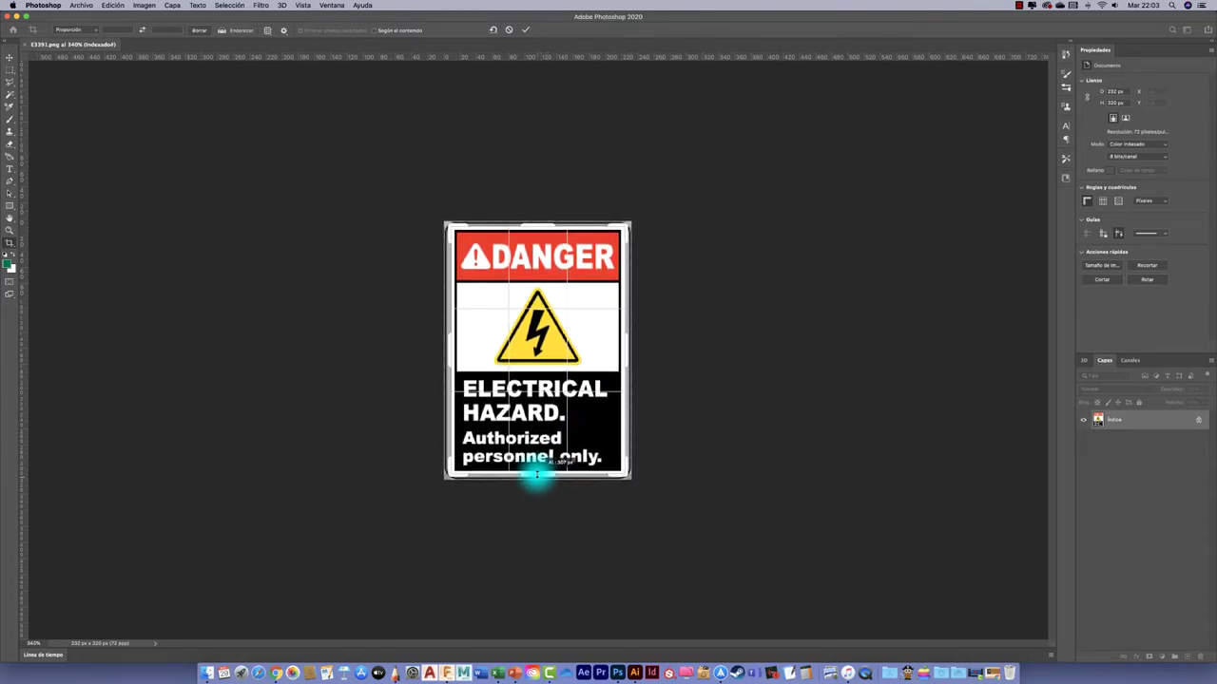
left_click(526, 29)
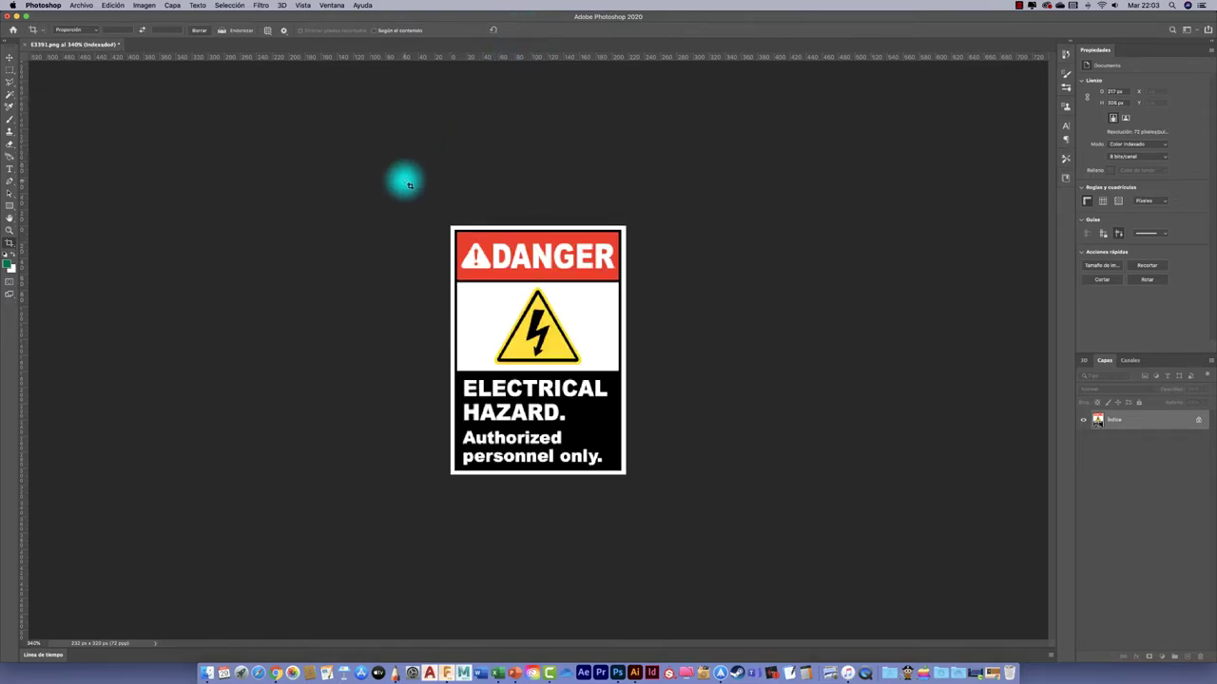
- Spatter dark grime specks over the sign's top-left and lower-right, then save and close it
left_click(10, 119)
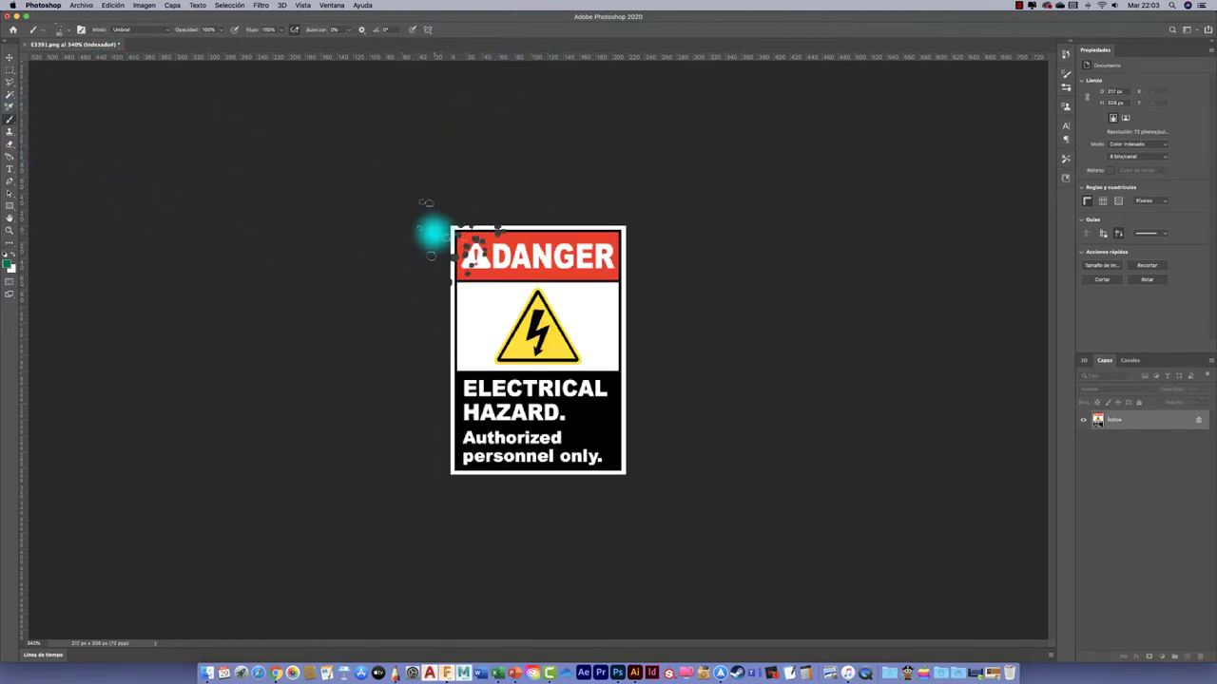
left_click_drag(438, 239, 426, 231)
left_click_drag(631, 447, 583, 482)
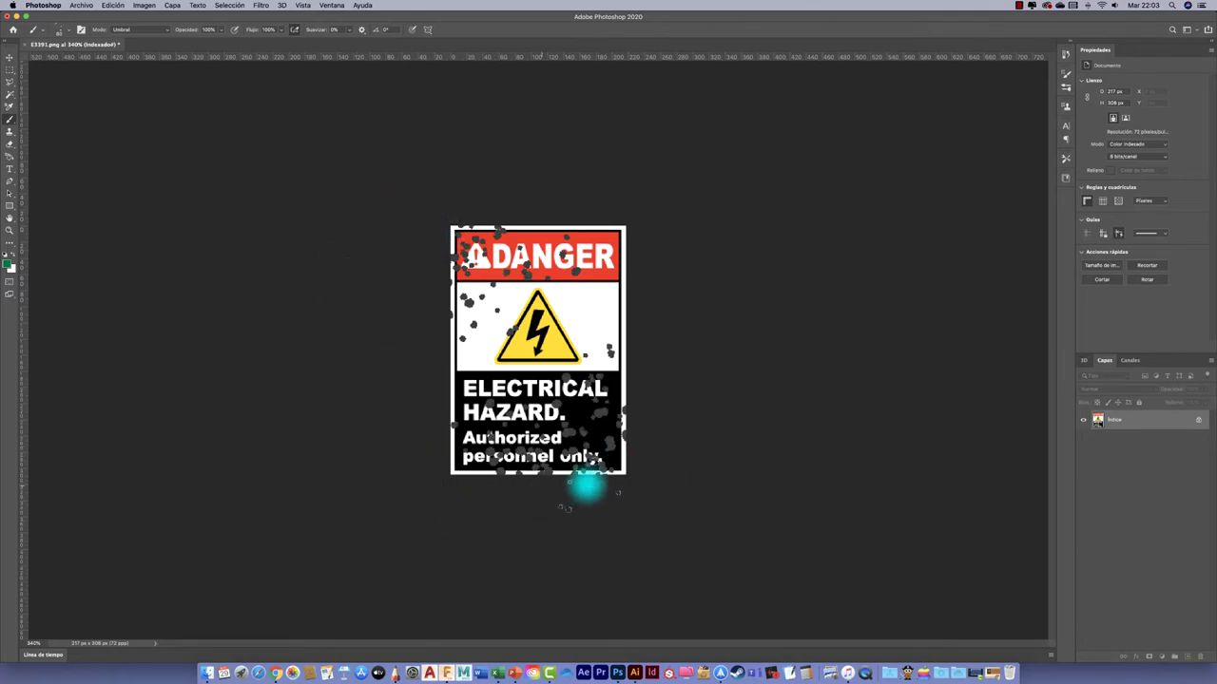
left_click(25, 45)
left_click(702, 215)
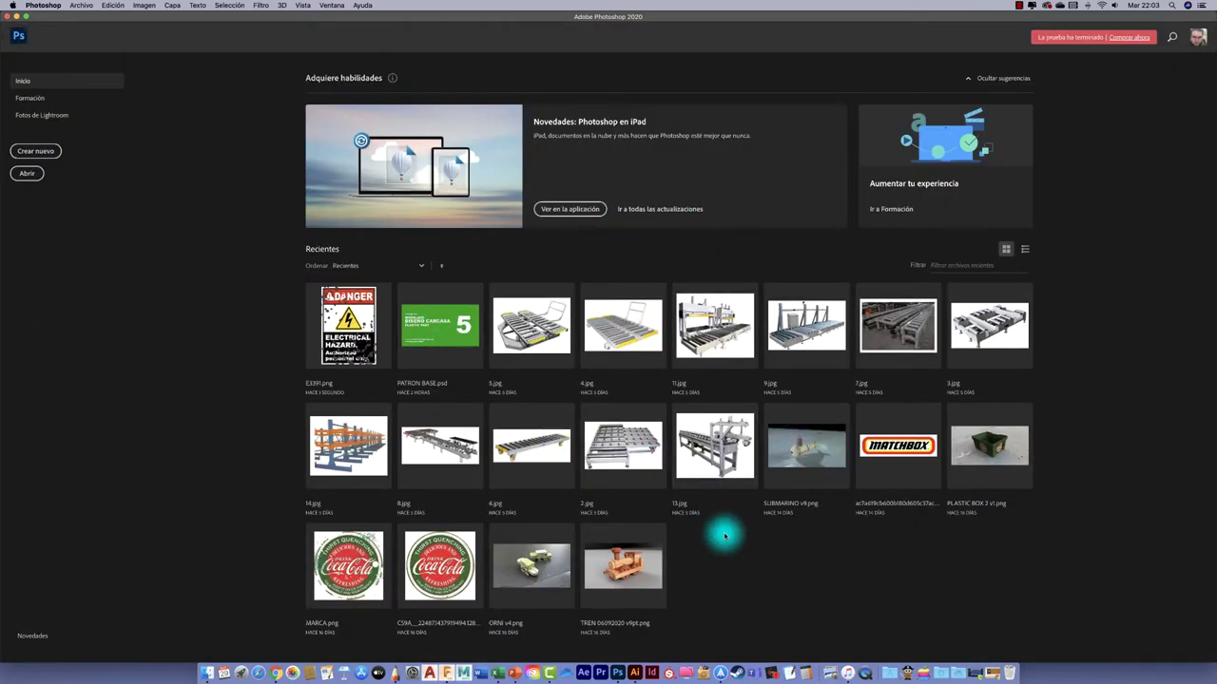
- Switch back to the Fusion 360 desktop space via Mission Control
key("F4")
key("Escape")
key("ctrl+Up")
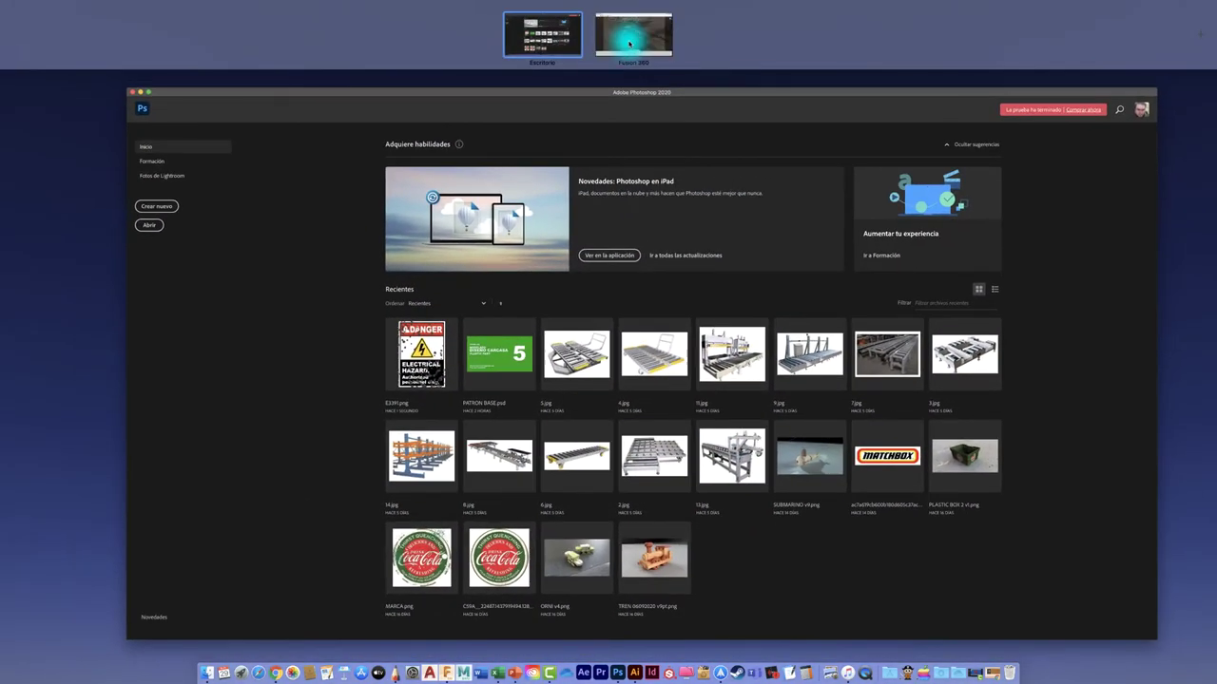
left_click(634, 10)
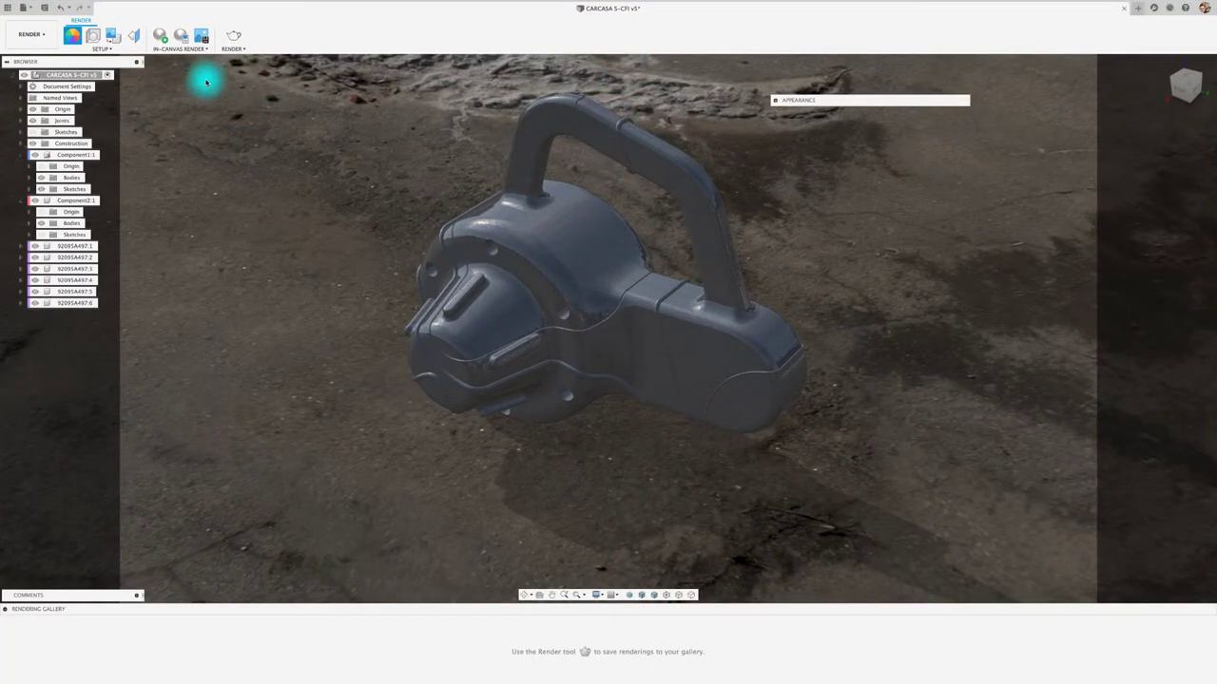
- Insert E3301.png from the Desktop as a decal on the casing's housing face
left_click(114, 36)
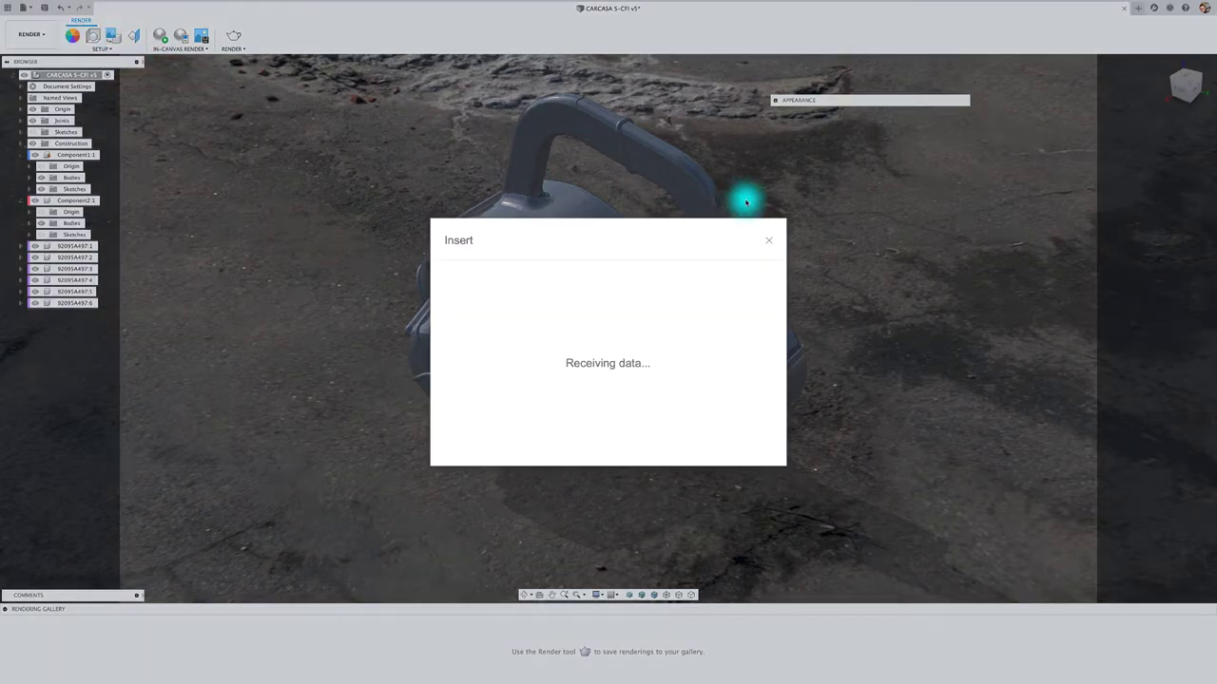
left_click(518, 435)
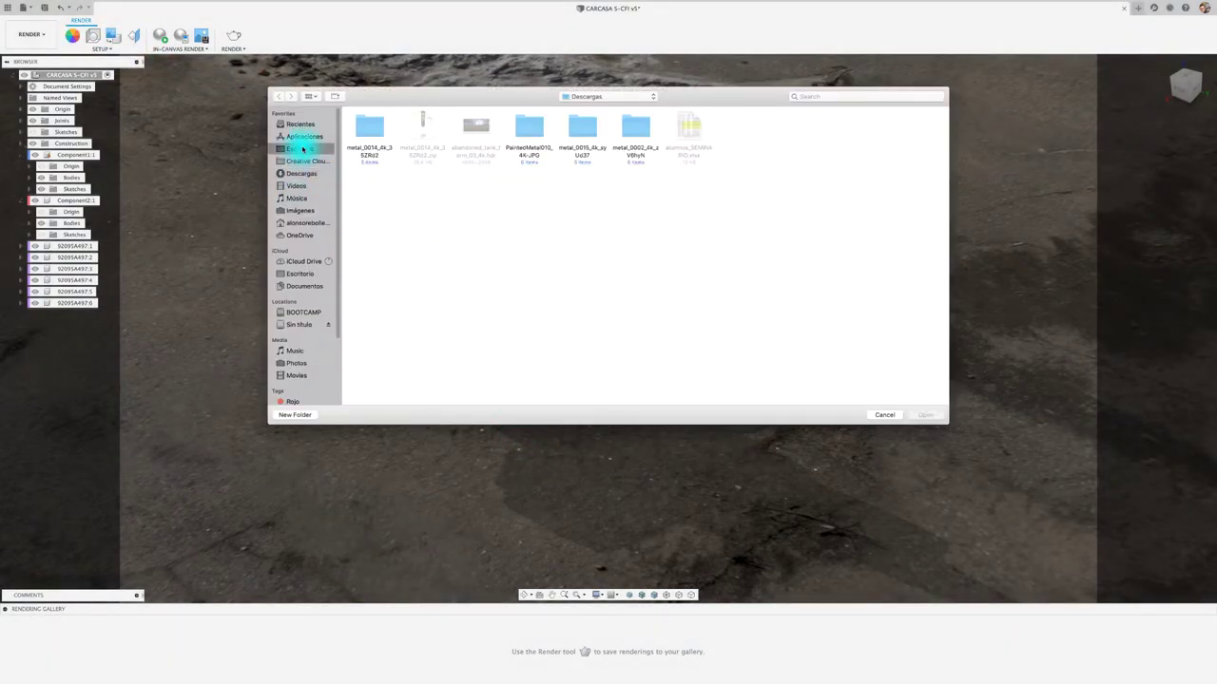
left_click(299, 148)
left_click(370, 141)
left_click(923, 414)
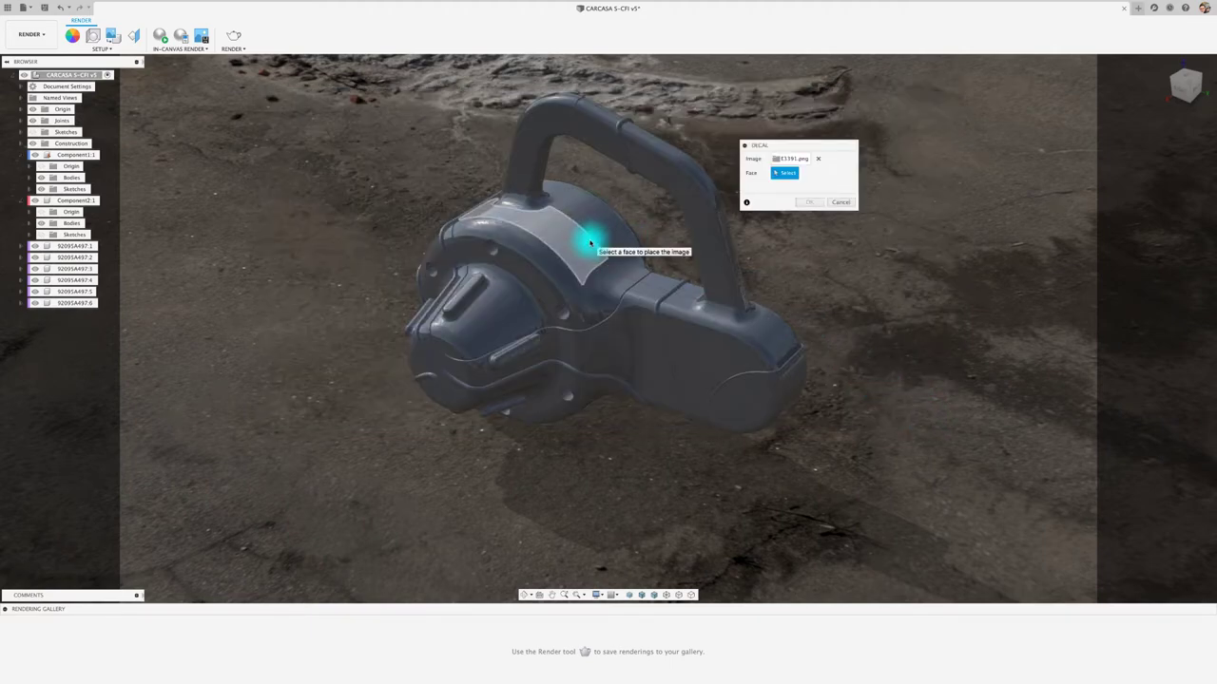
left_click(582, 258)
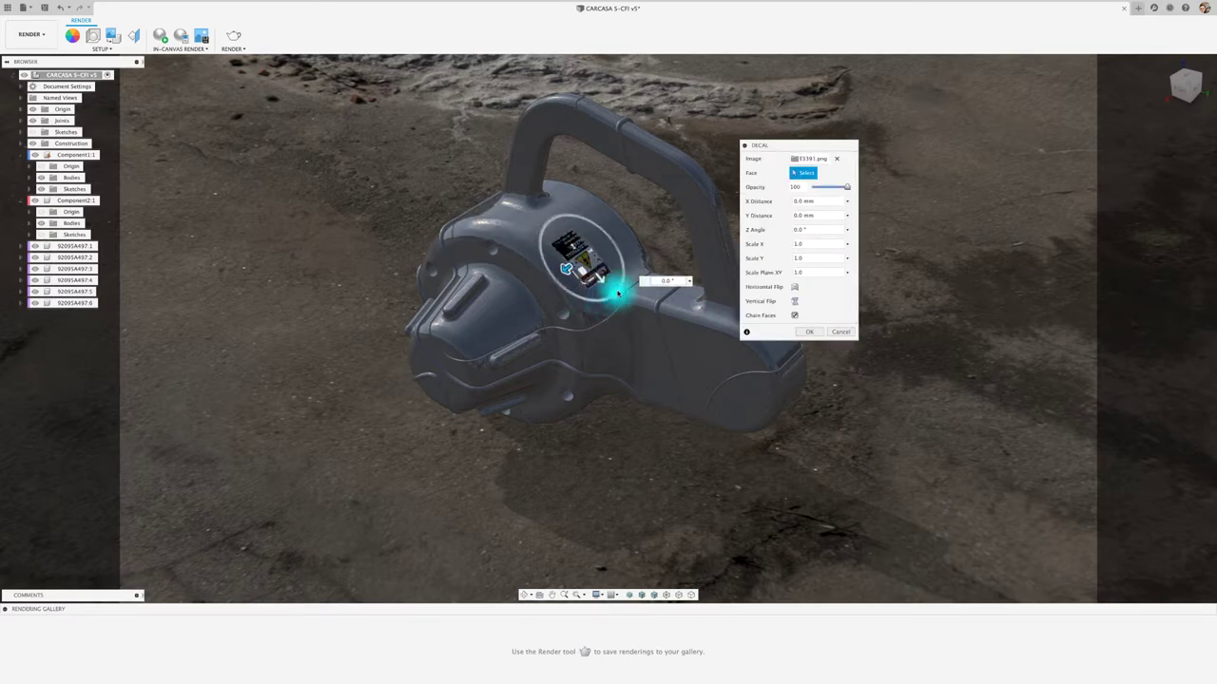
- Rotate and position the decal on the housing, commit it, and switch to the Photoshop space
mouse_move(618, 295)
left_mouse_down()
mouse_move(578, 221)
mouse_move(550, 226)
left_mouse_up()
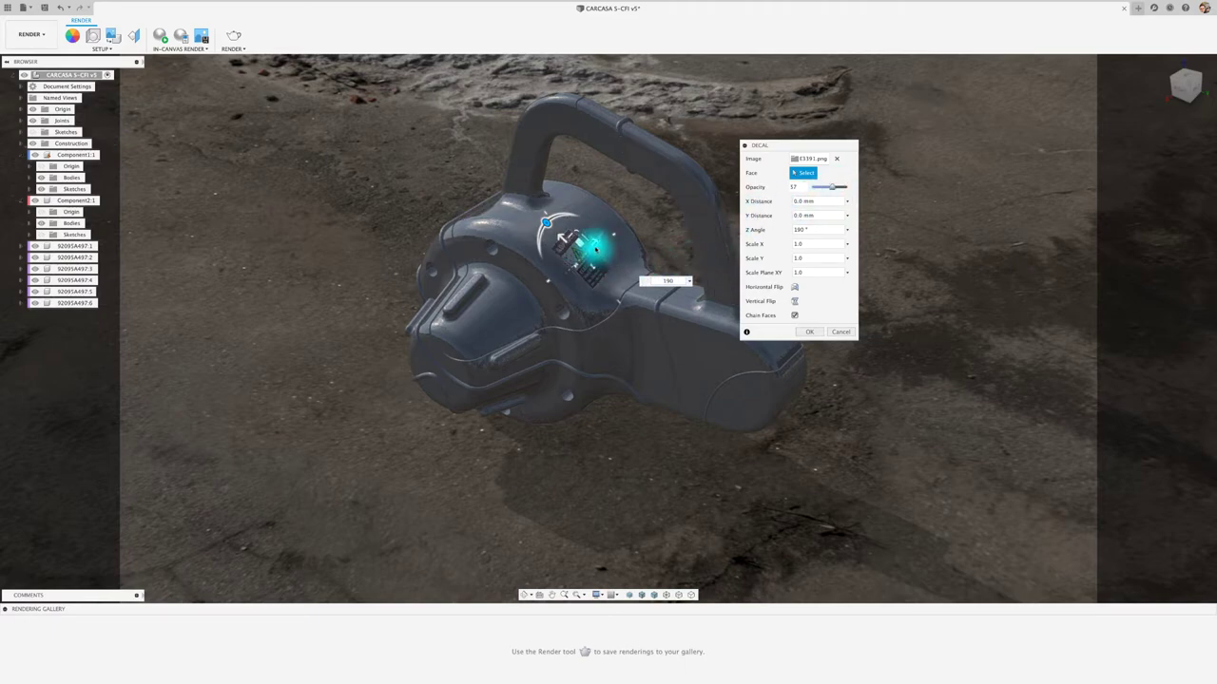
left_click_drag(622, 221, 590, 244)
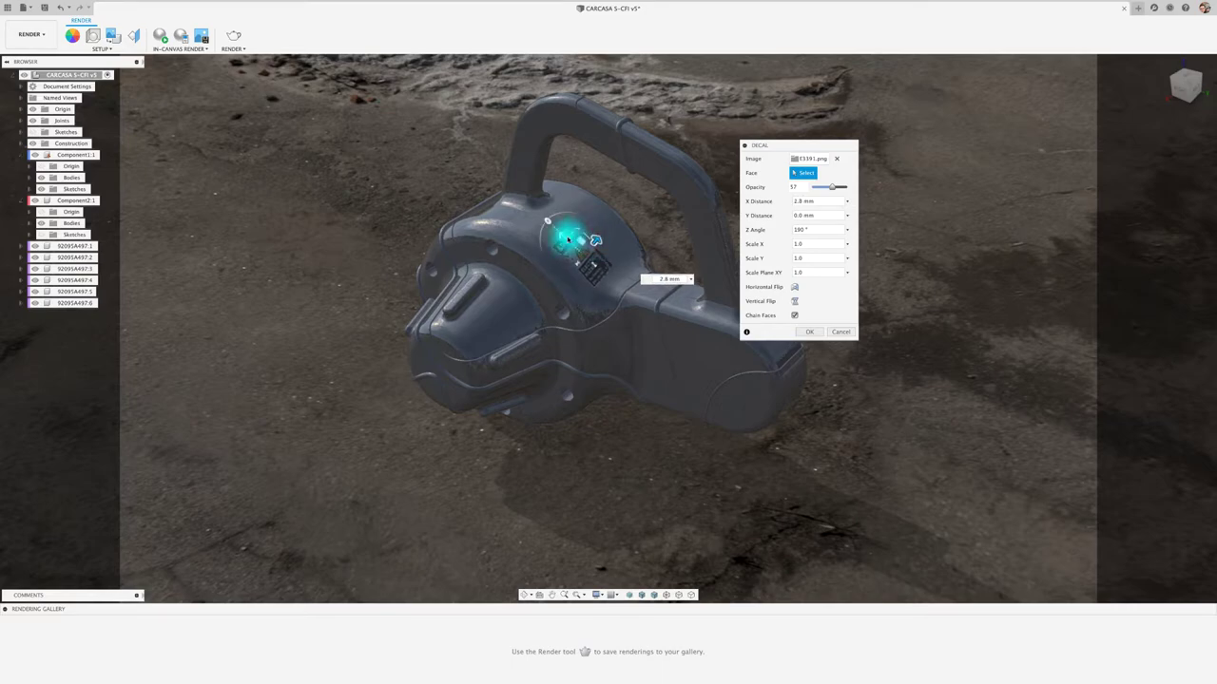
left_click_drag(543, 220, 532, 220)
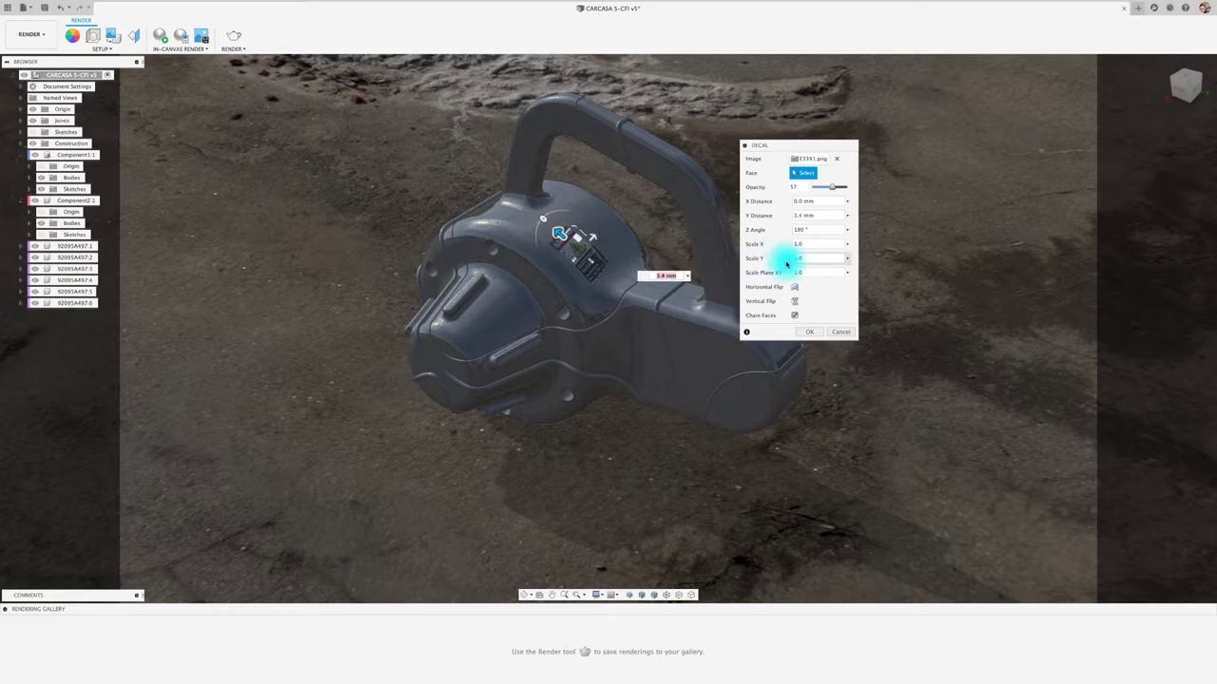
middle_click_drag(942, 381, 855, 332, "shift")
left_click_drag(611, 183, 613, 182)
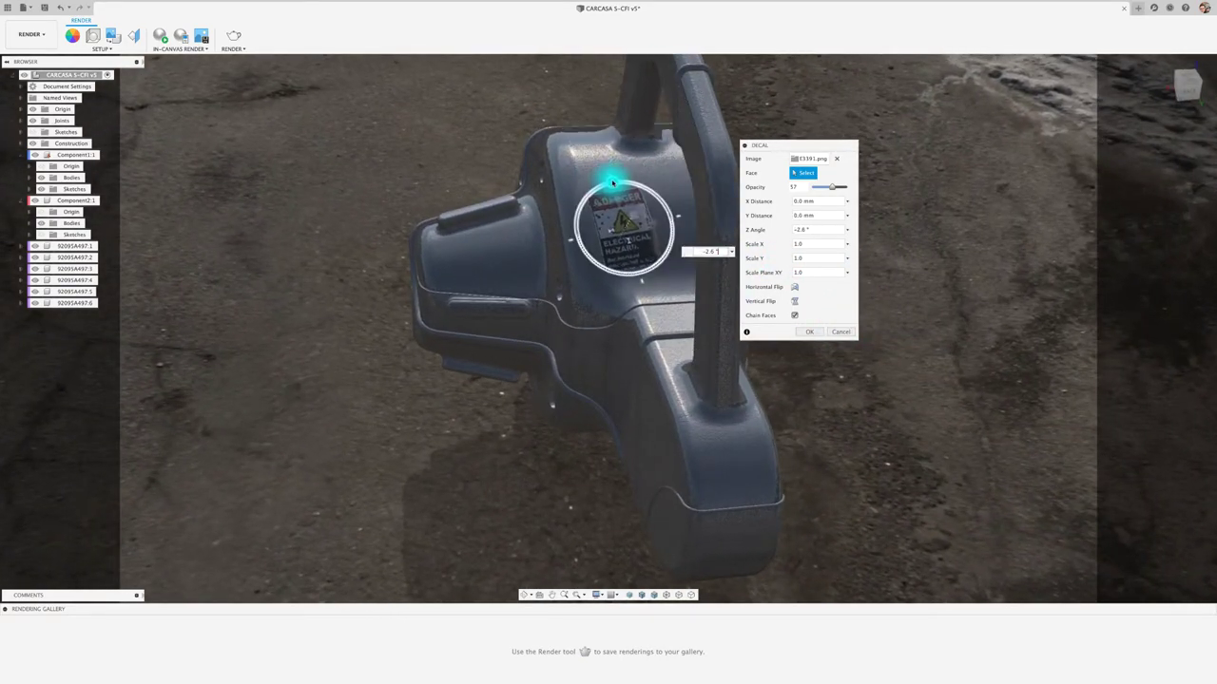
mouse_move(616, 180)
middle_mouse_down("shift")
mouse_move(657, 192)
mouse_move(571, 218)
mouse_move(652, 253)
mouse_move(643, 269)
middle_mouse_up("shift")
mouse_move(797, 348)
middle_mouse_down("shift")
mouse_move(668, 299)
mouse_move(543, 204)
middle_mouse_up("shift")
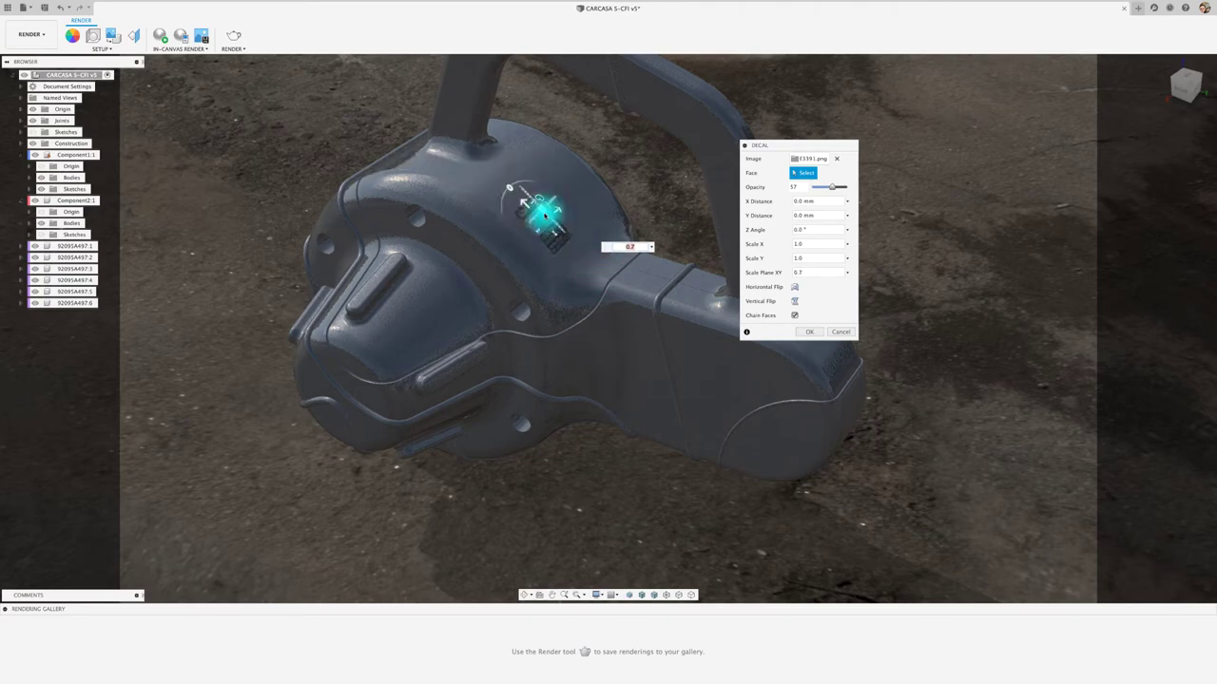
mouse_move(541, 205)
left_mouse_down()
mouse_move(633, 305)
mouse_move(544, 207)
mouse_move(408, 150)
mouse_move(516, 203)
mouse_move(493, 187)
left_mouse_up()
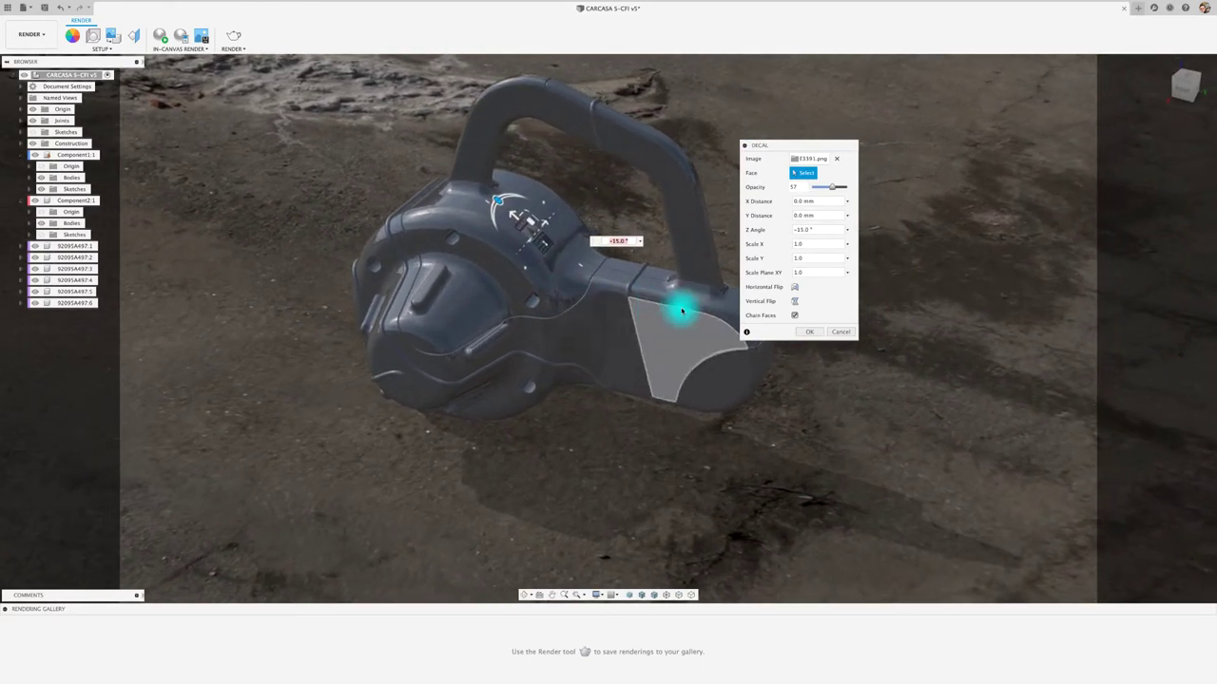
left_click(809, 331)
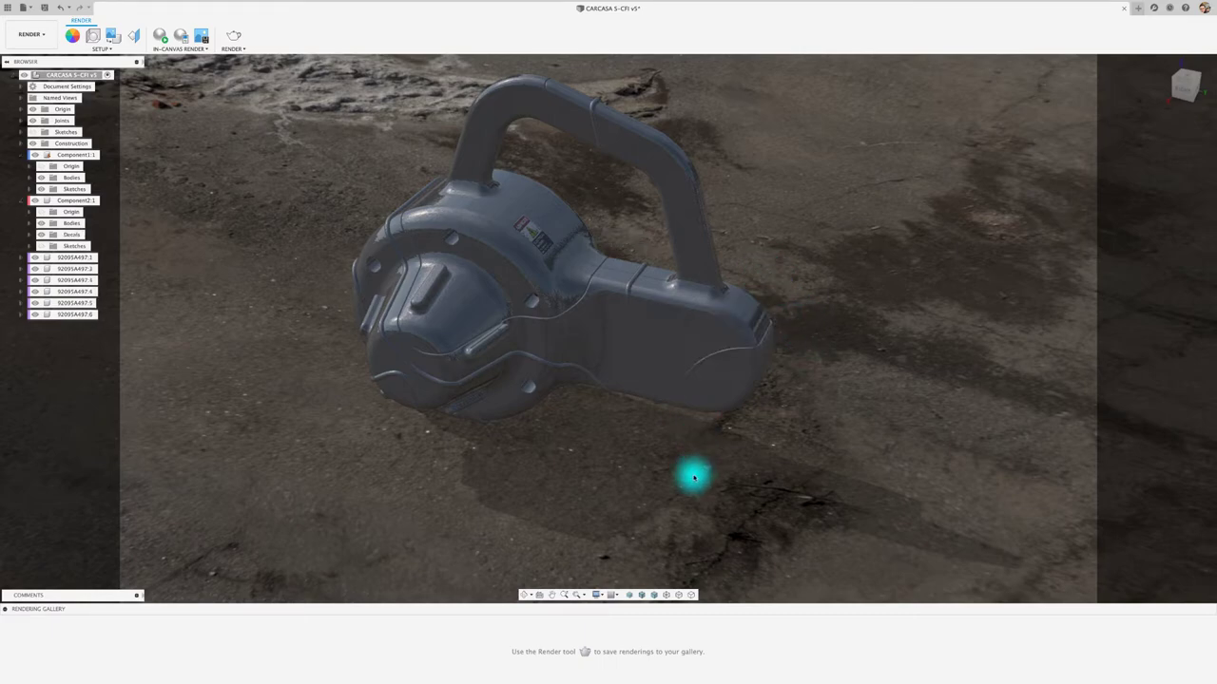
key("ctrl+Up")
left_click(571, 43)
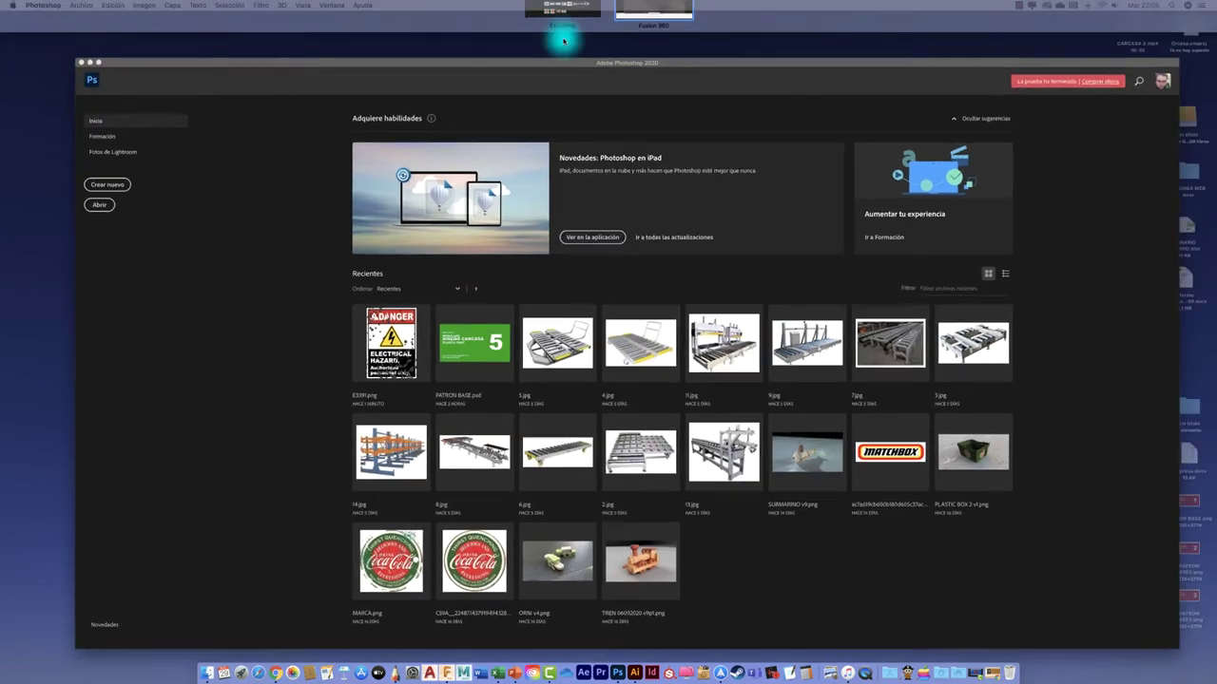
- Open Hatter_-_Social_Distancing_Graphics_-_6ft_Apart.jpg from the desktop with Adobe Photoshop 2020
key("super+h")
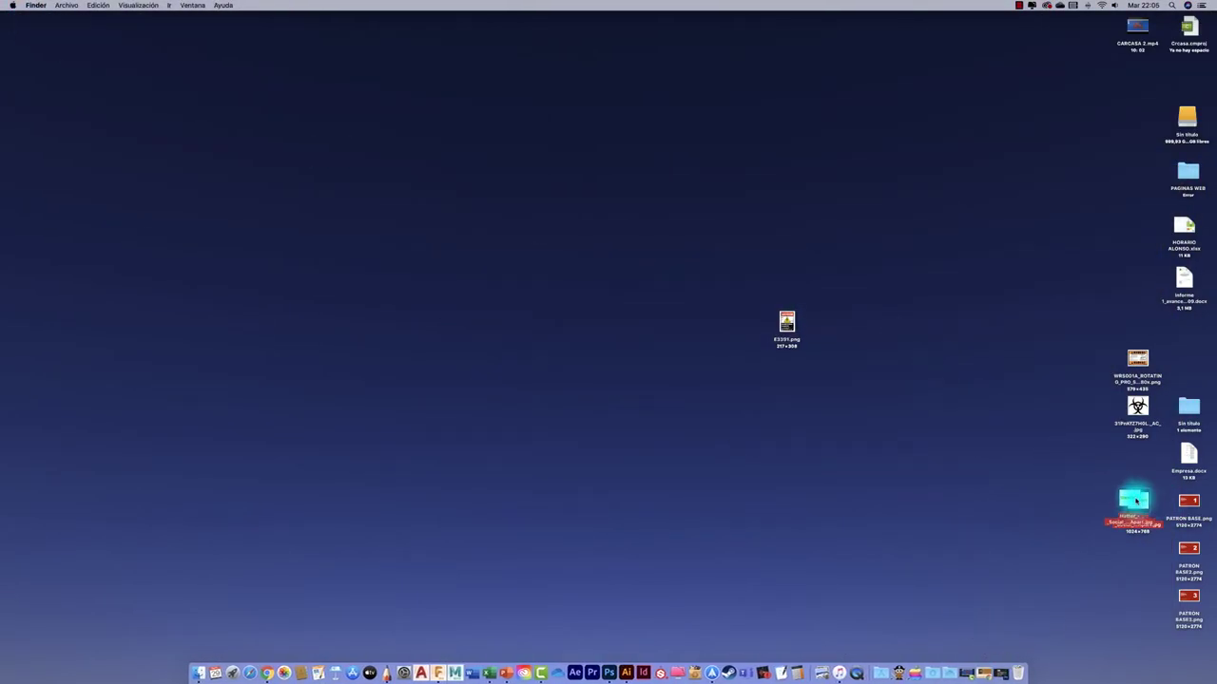
left_click_drag(1136, 501, 629, 328)
right_click(625, 330)
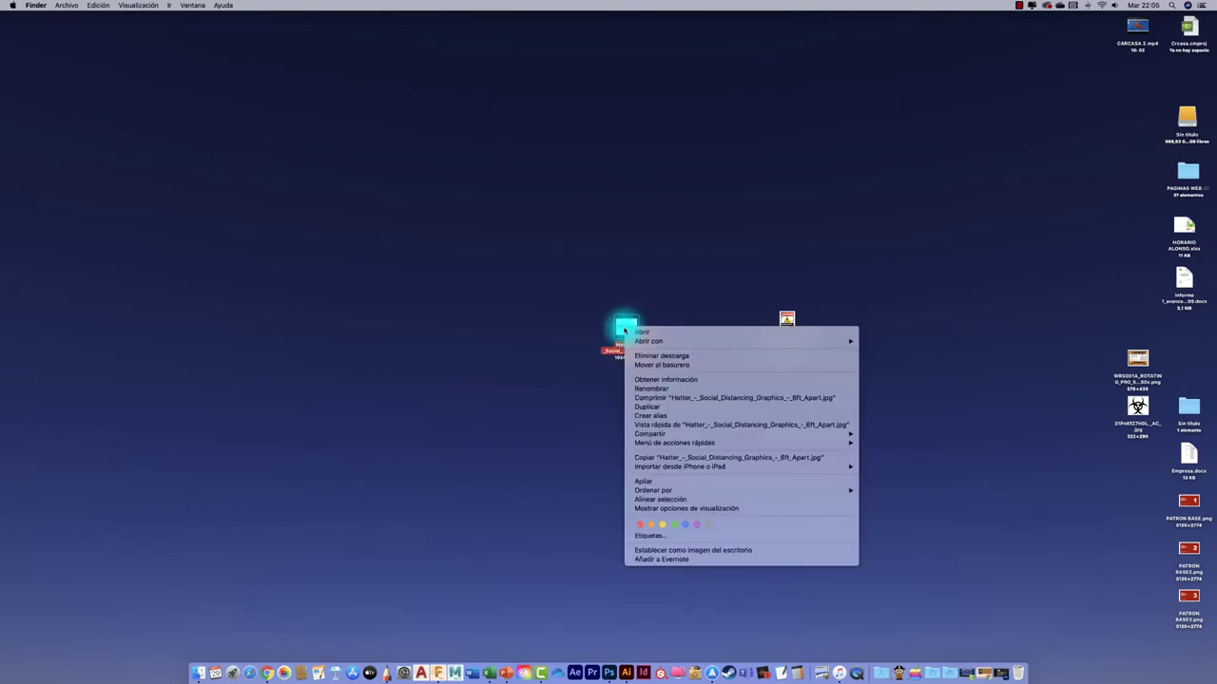
mouse_move(649, 341)
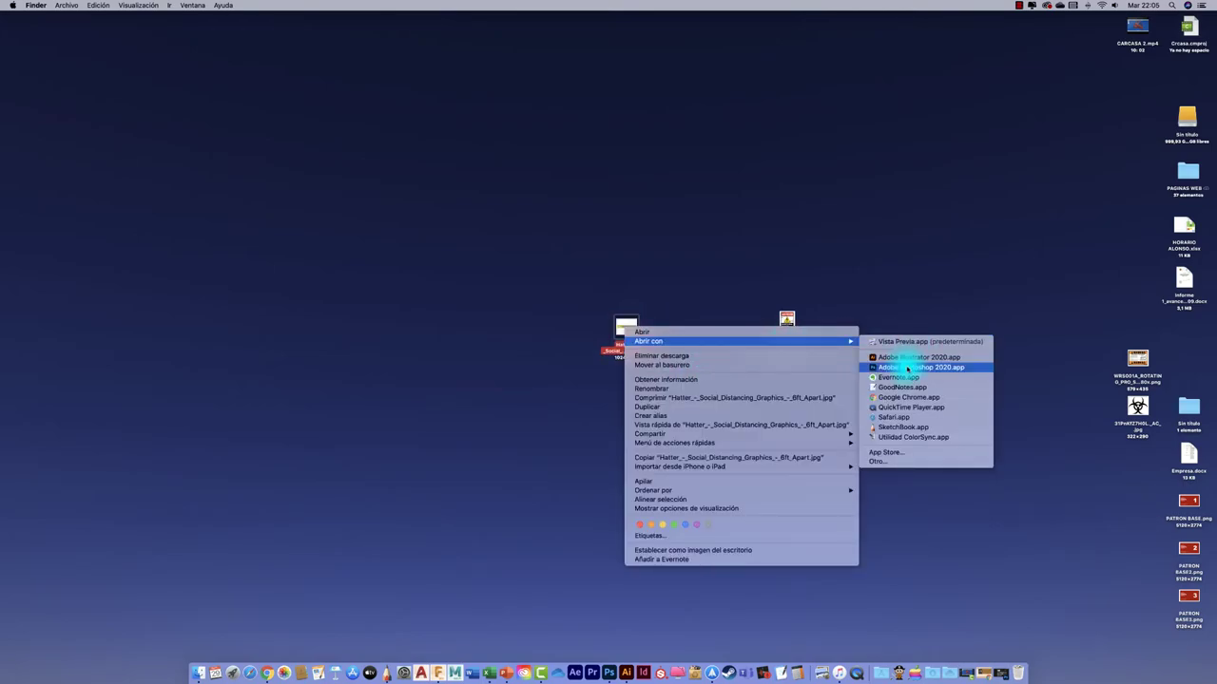
left_click(908, 368)
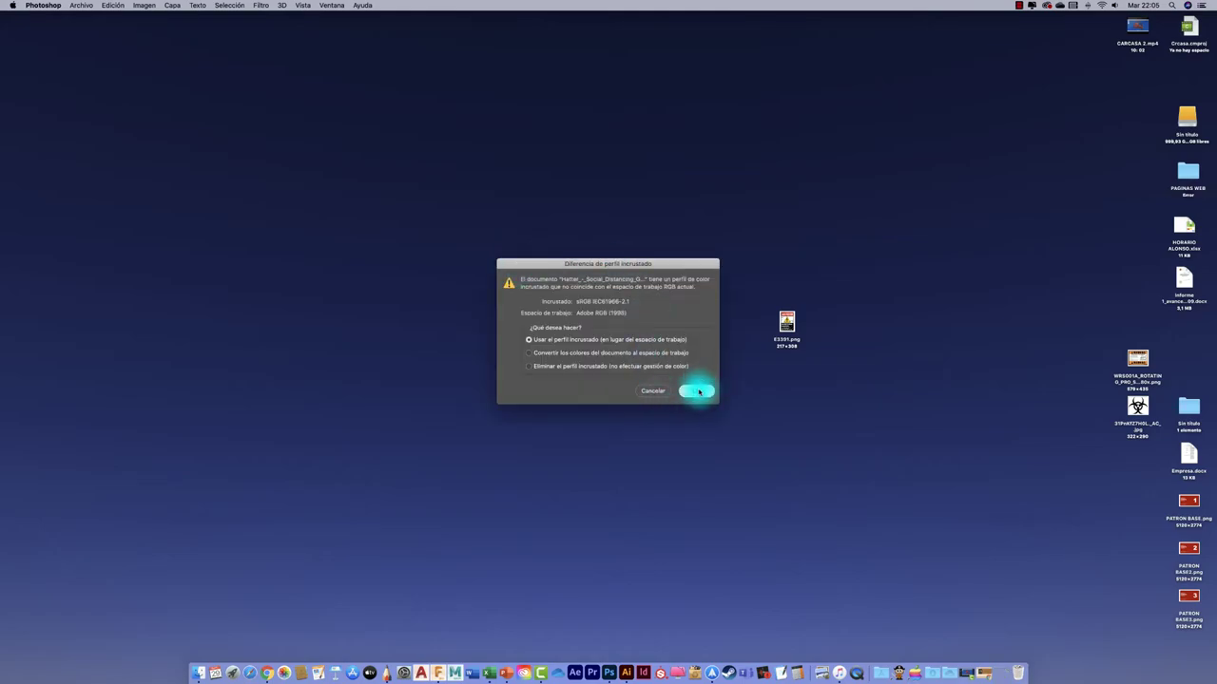
- Keep the embedded profile and crop to the yellow PLEASE STAY 6ft. APART banner, 984 × 122 px
left_click(698, 391)
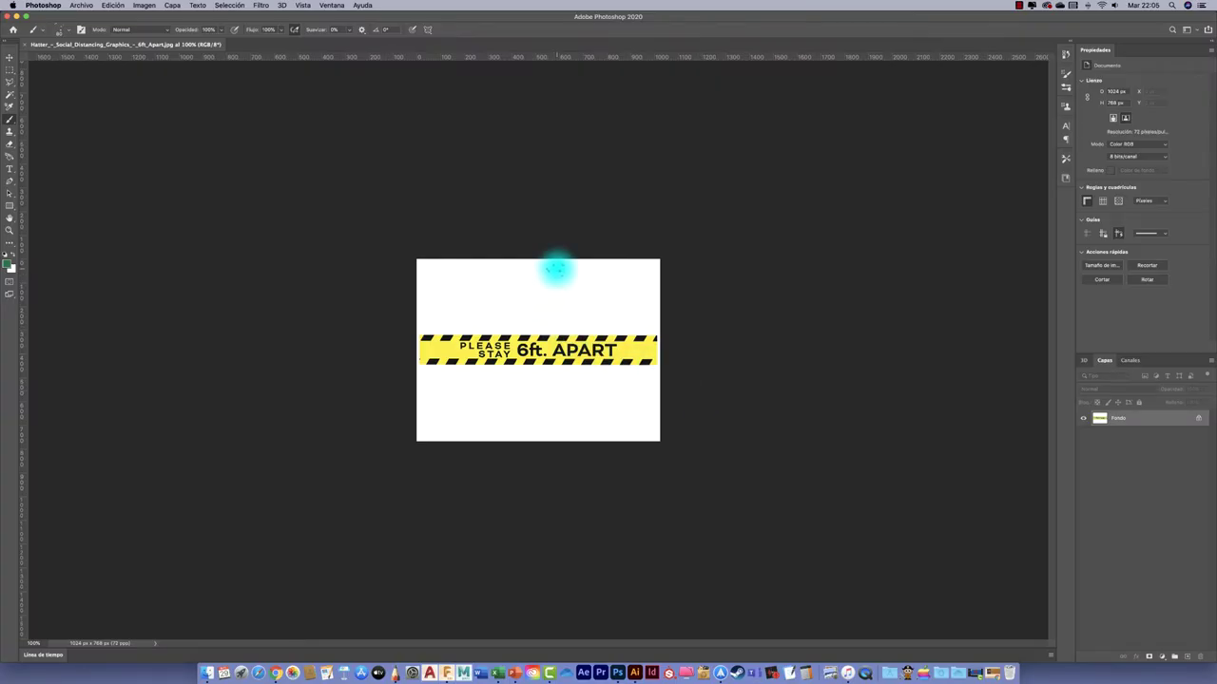
key("c")
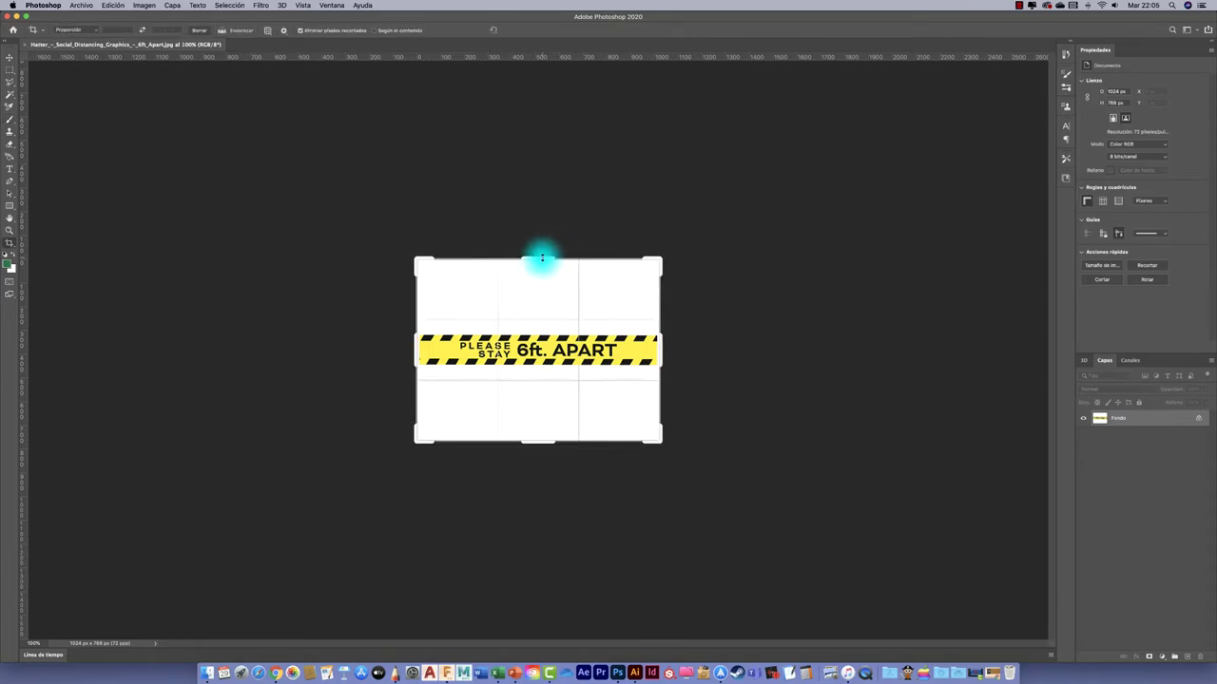
left_click_drag(542, 257, 539, 295)
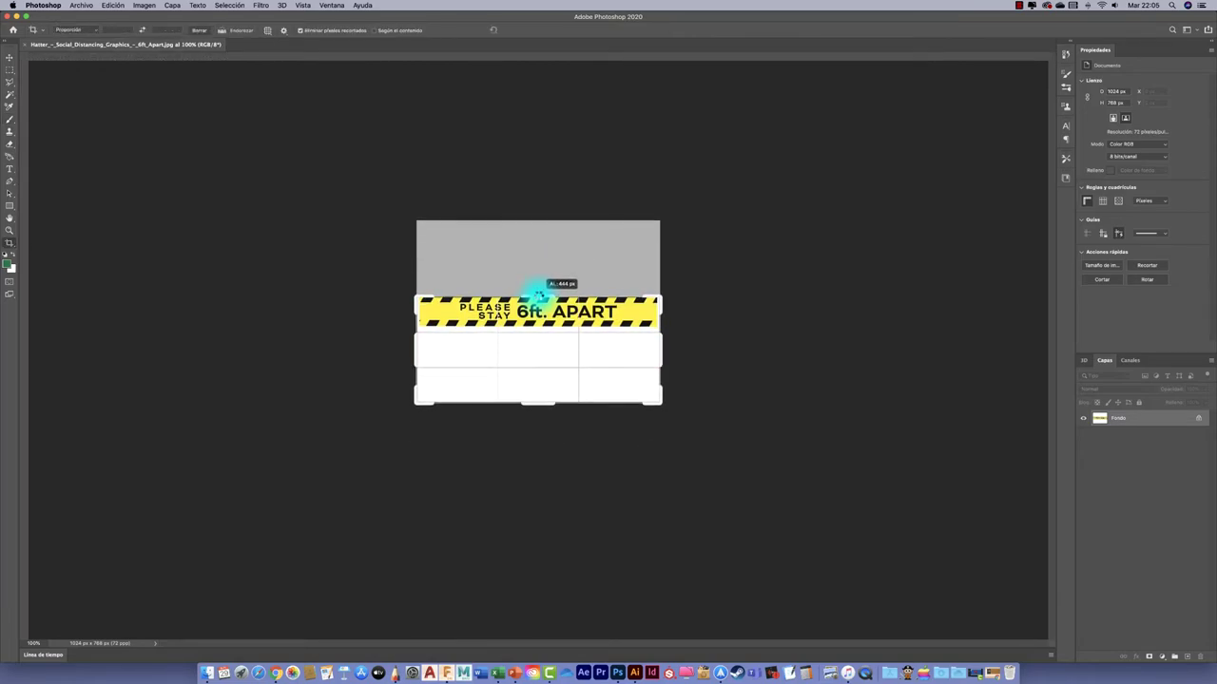
left_click_drag(536, 406, 540, 365)
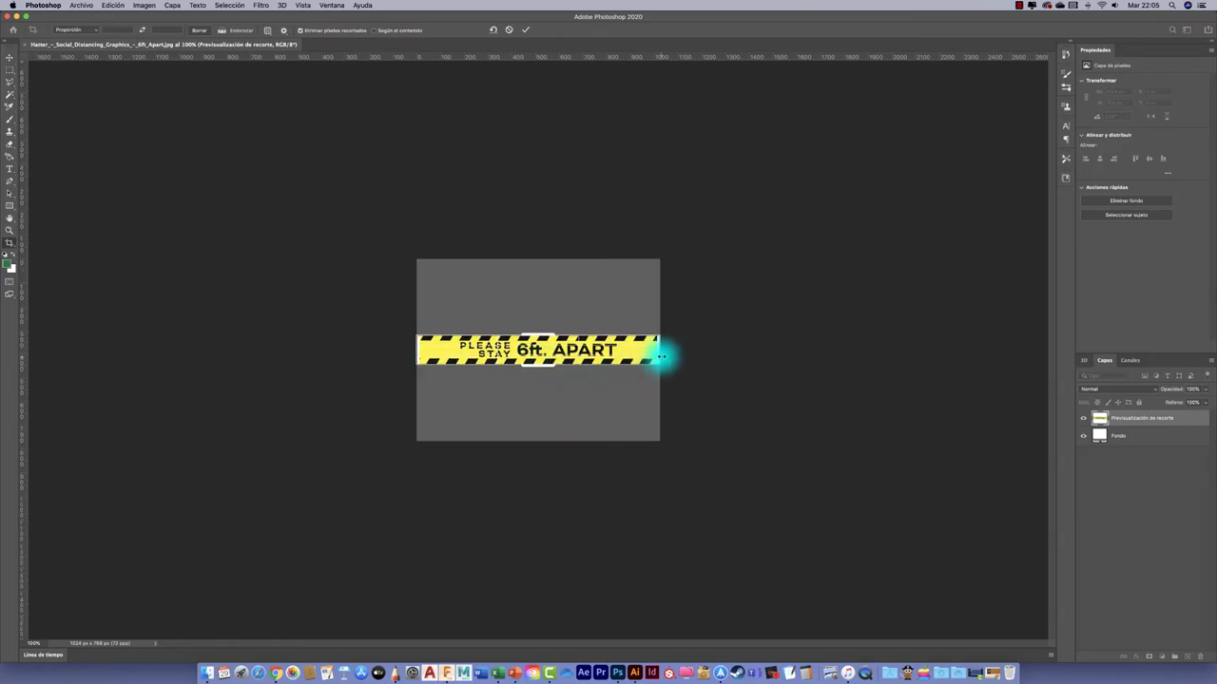
left_click_drag(661, 356, 664, 356)
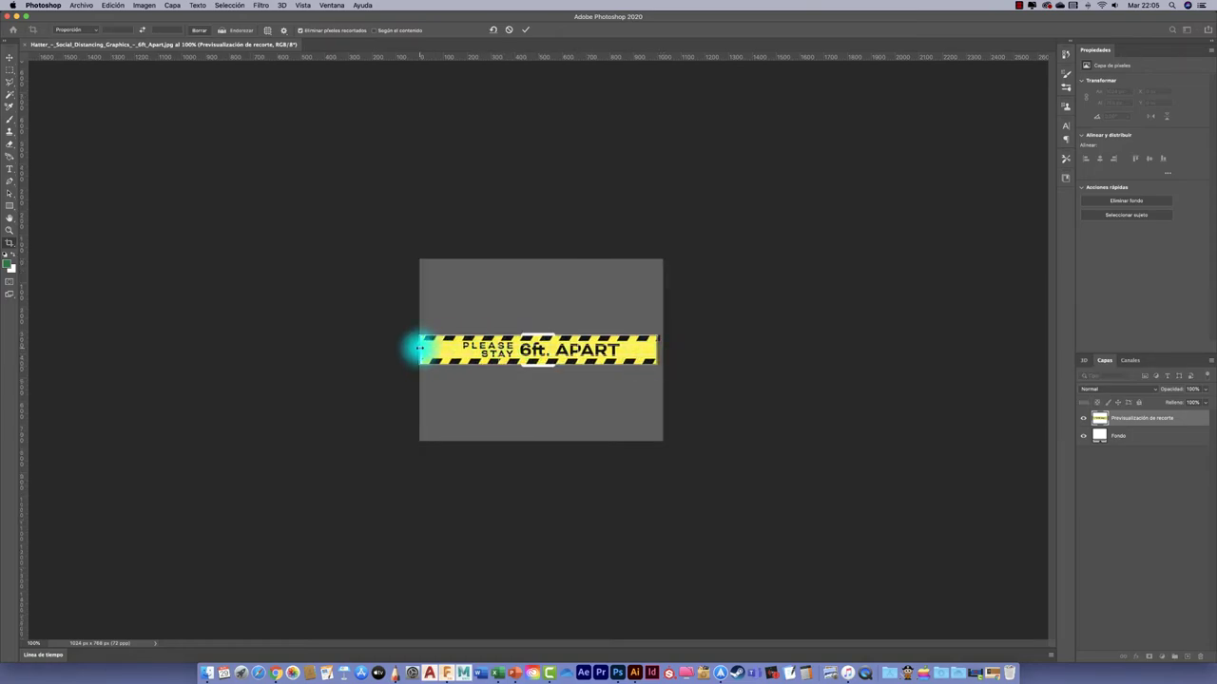
left_click_drag(419, 348, 421, 347)
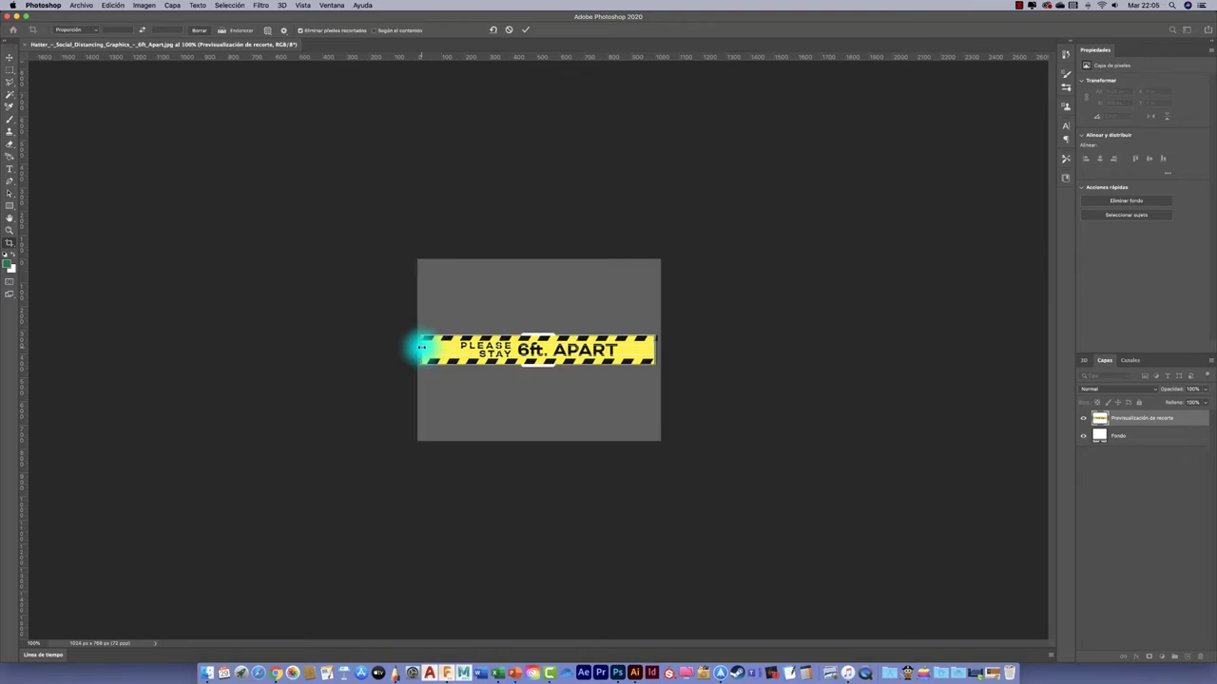
key("Return")
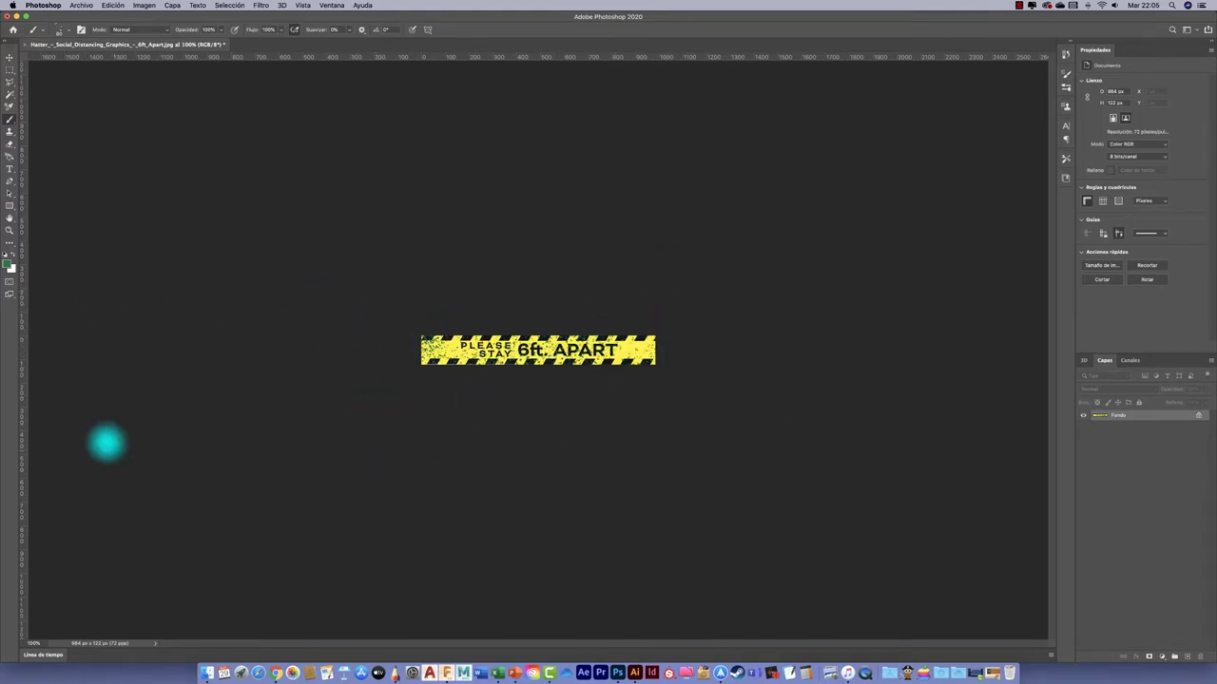
- Save the cropped banner as JPEG on close and switch back to the Fusion 360 space
left_click(25, 45)
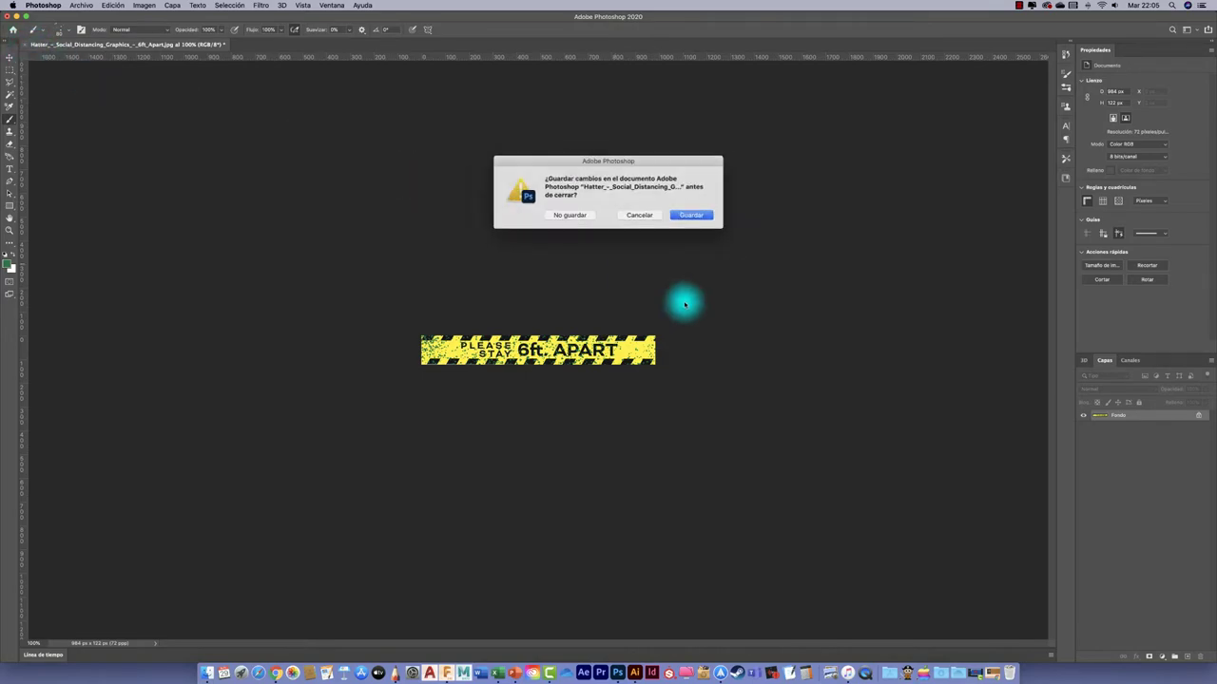
left_click(695, 216)
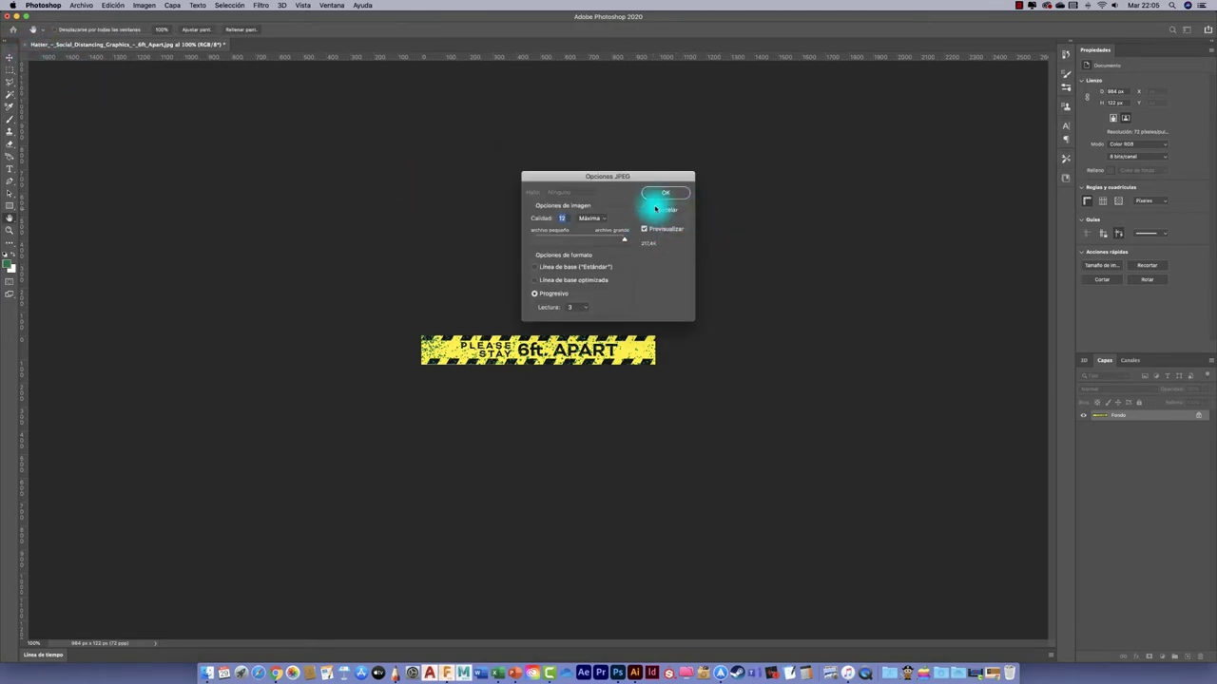
left_click(664, 193)
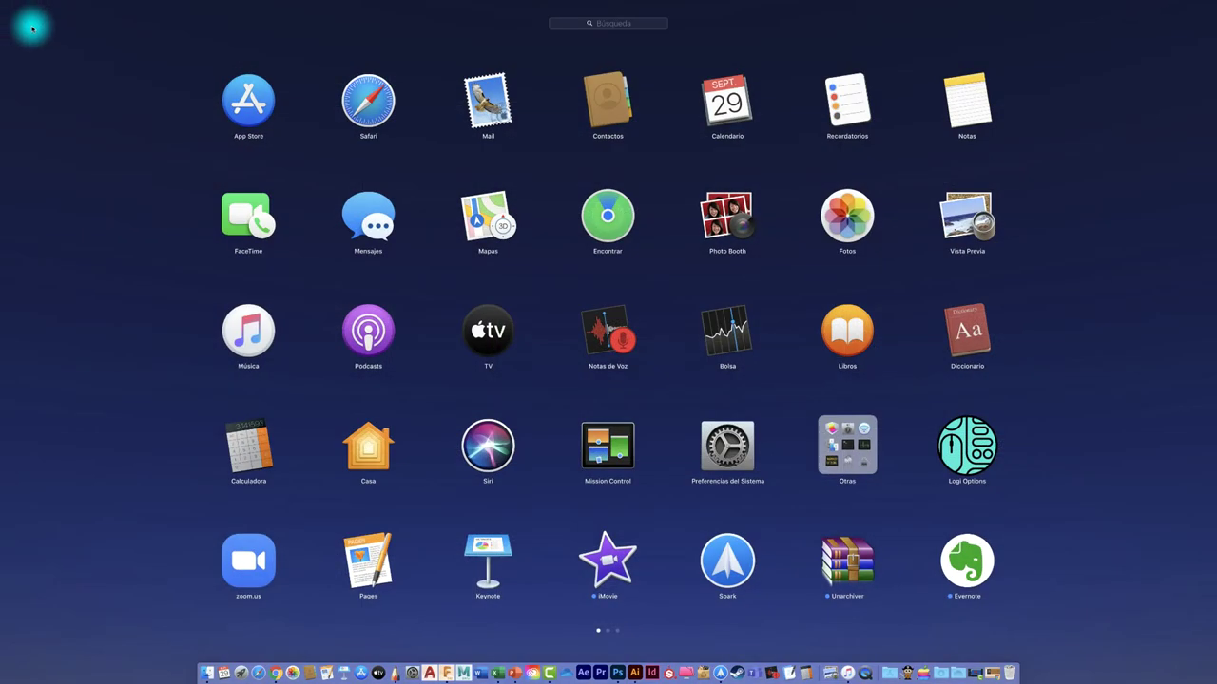
key("ctrl+Up")
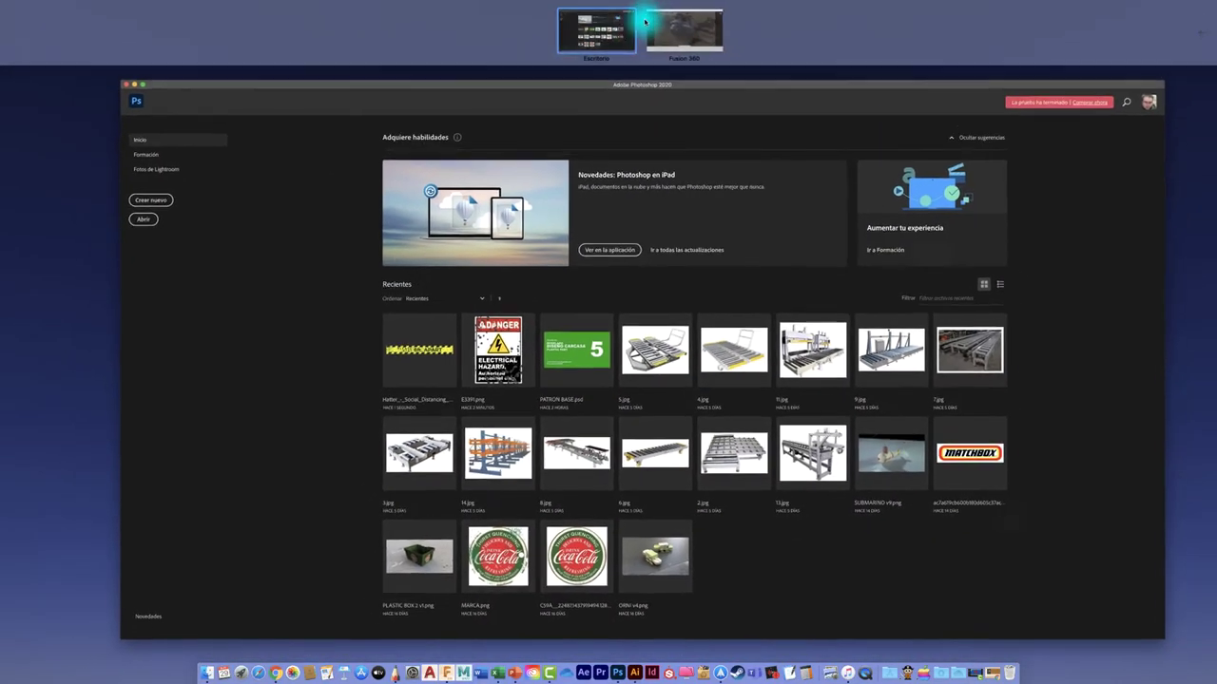
left_click(687, 35)
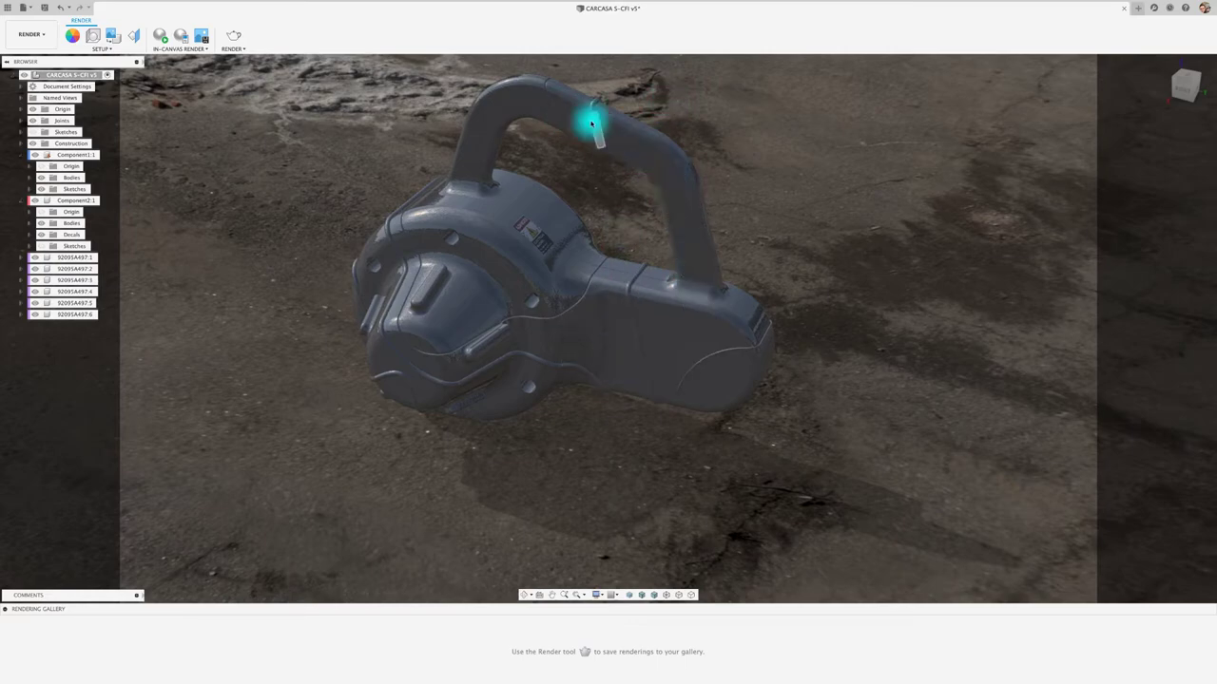
left_click(114, 36)
left_click(491, 436)
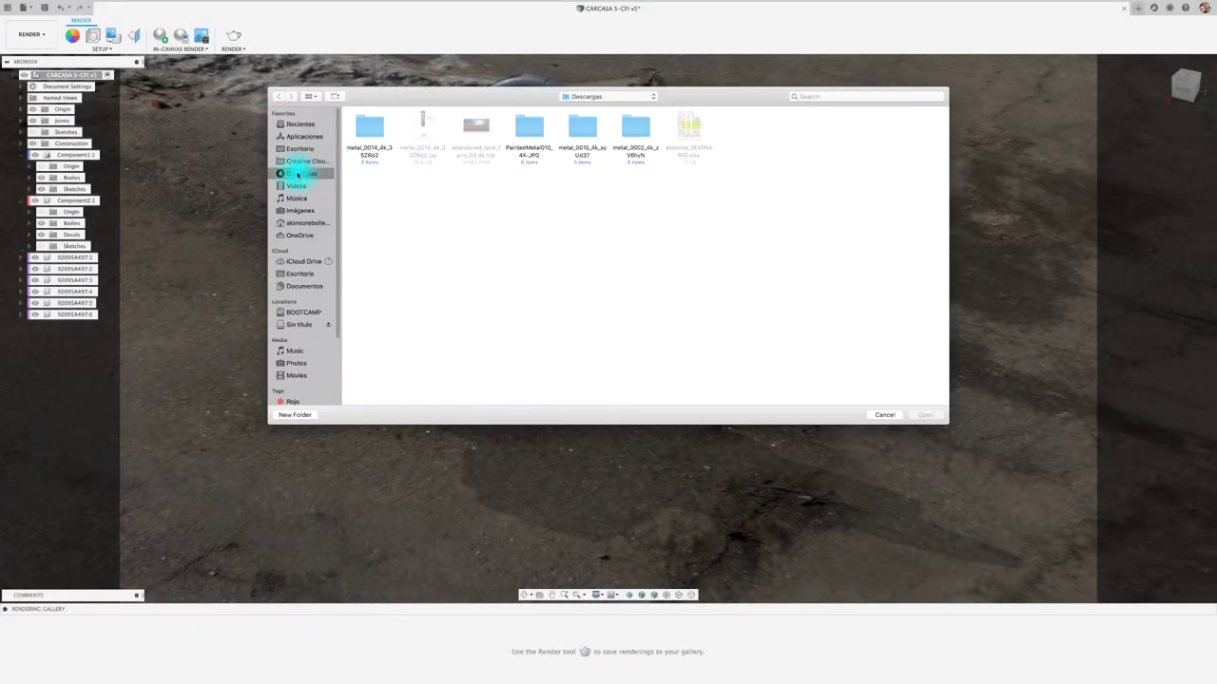
left_click(301, 149)
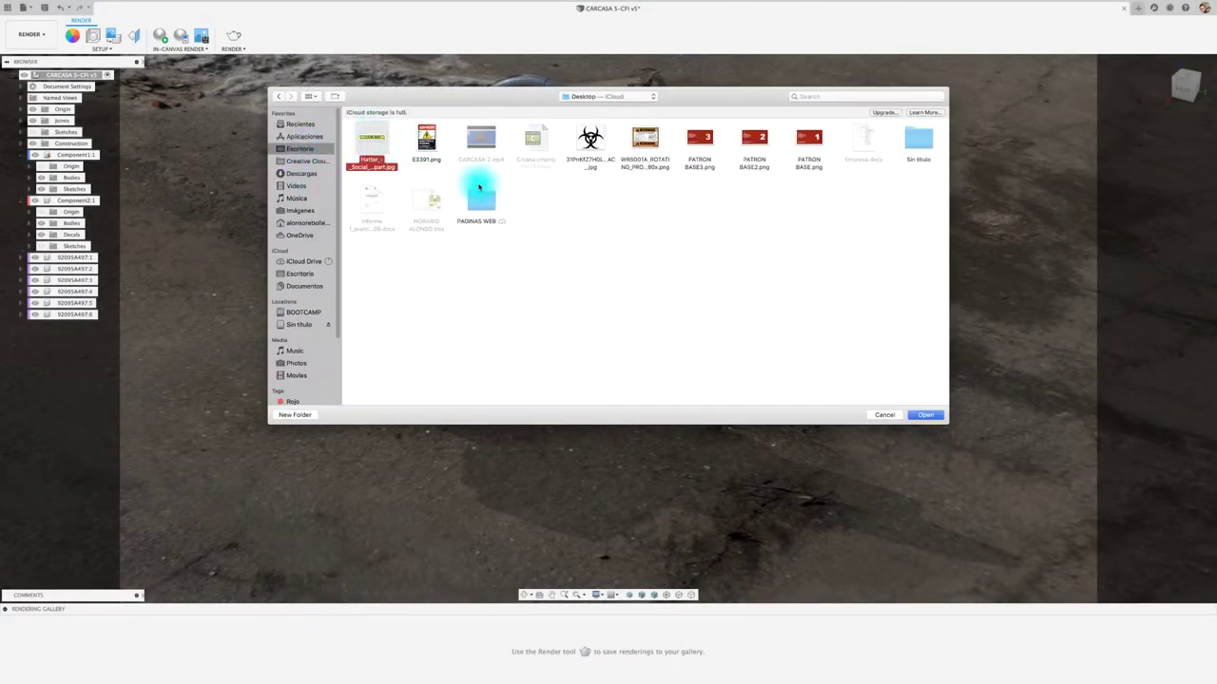
left_click(927, 415)
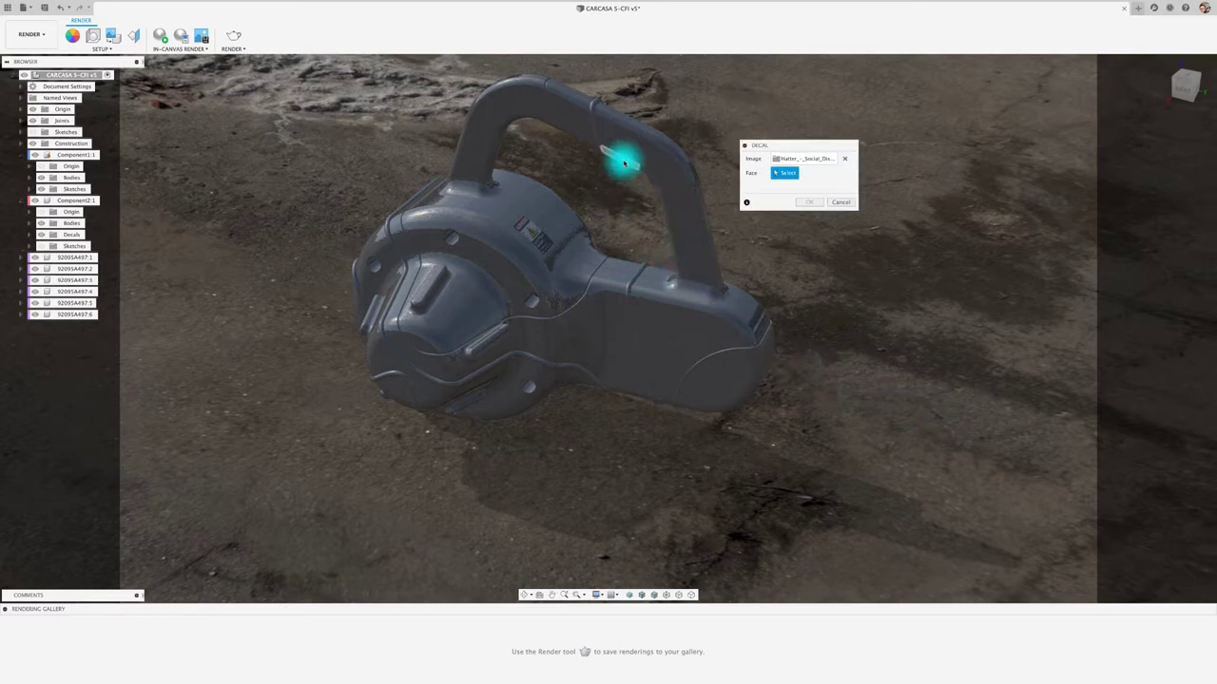
left_click(653, 163)
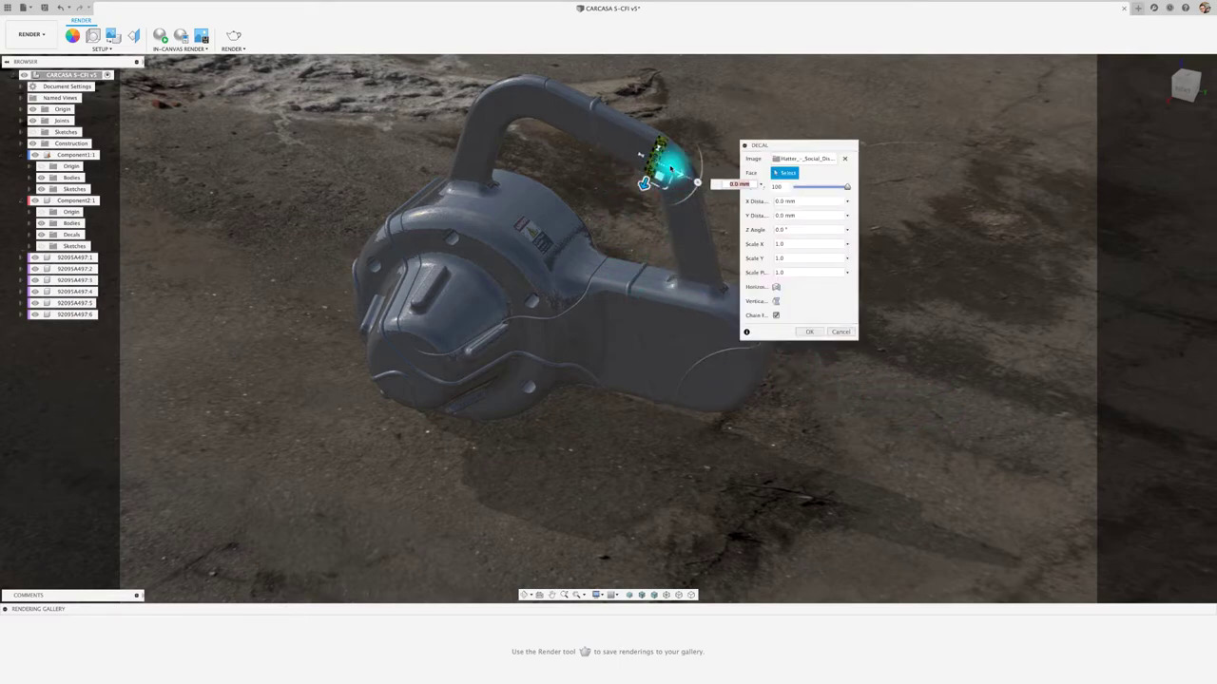
left_click_drag(694, 180, 665, 140)
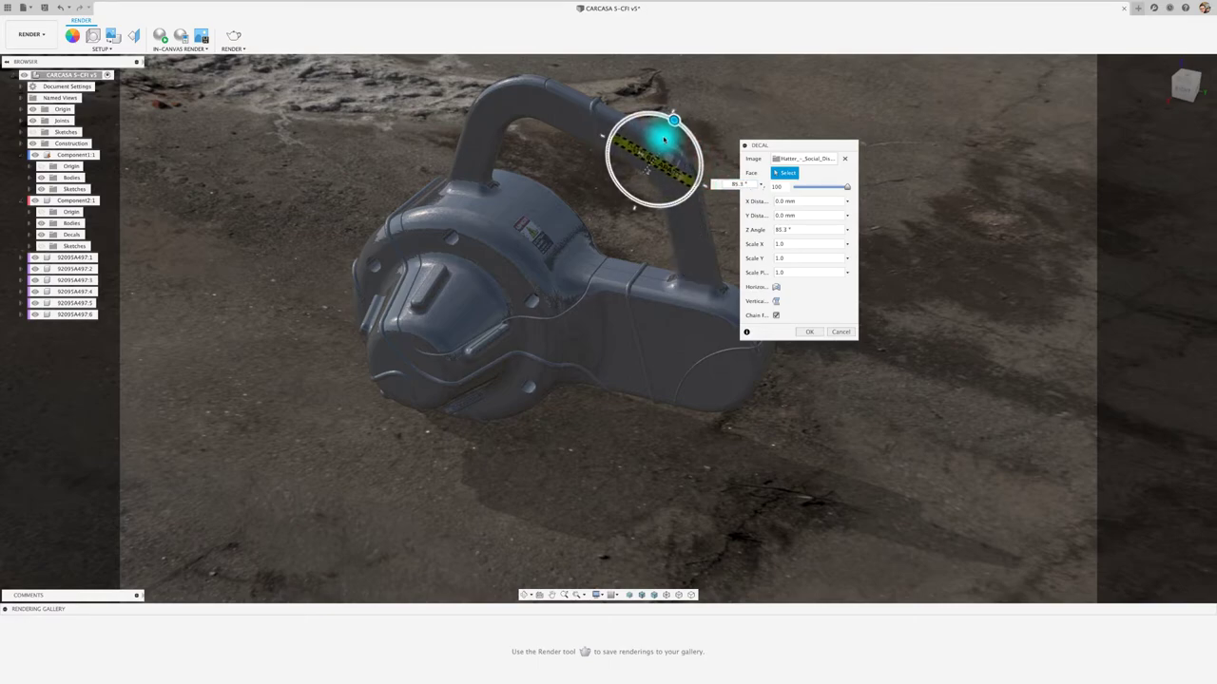
mouse_move(674, 169)
left_mouse_down()
mouse_move(570, 131)
mouse_move(678, 167)
left_mouse_up()
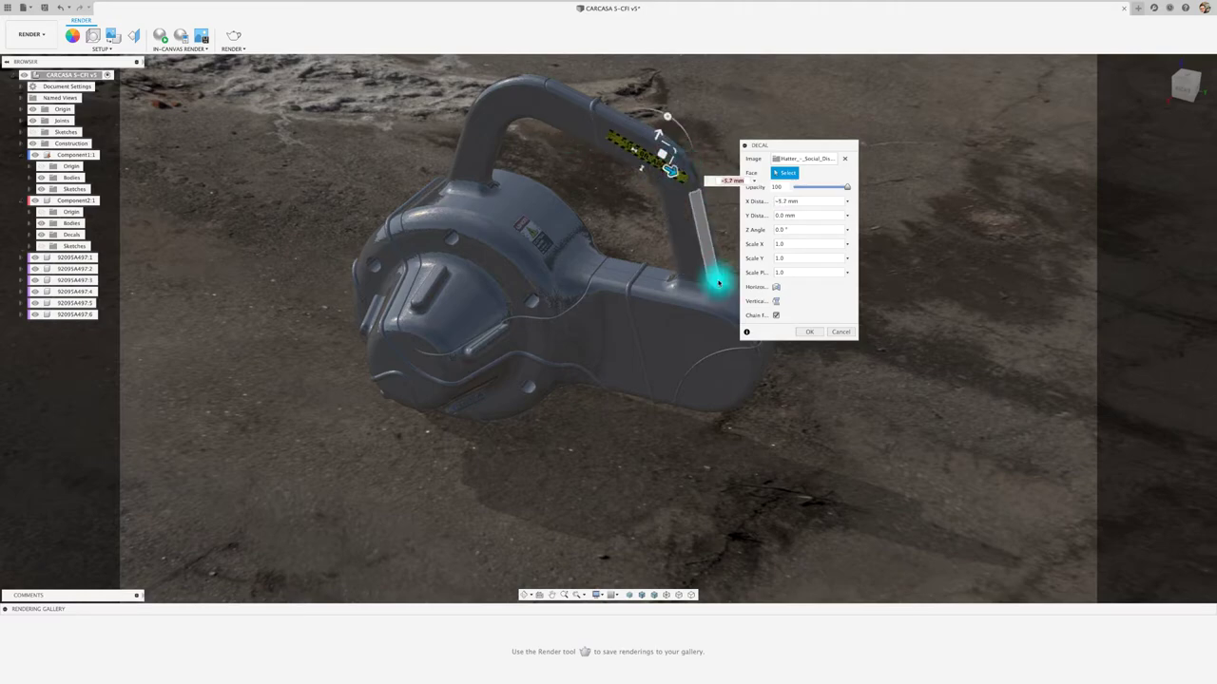
left_click(840, 332)
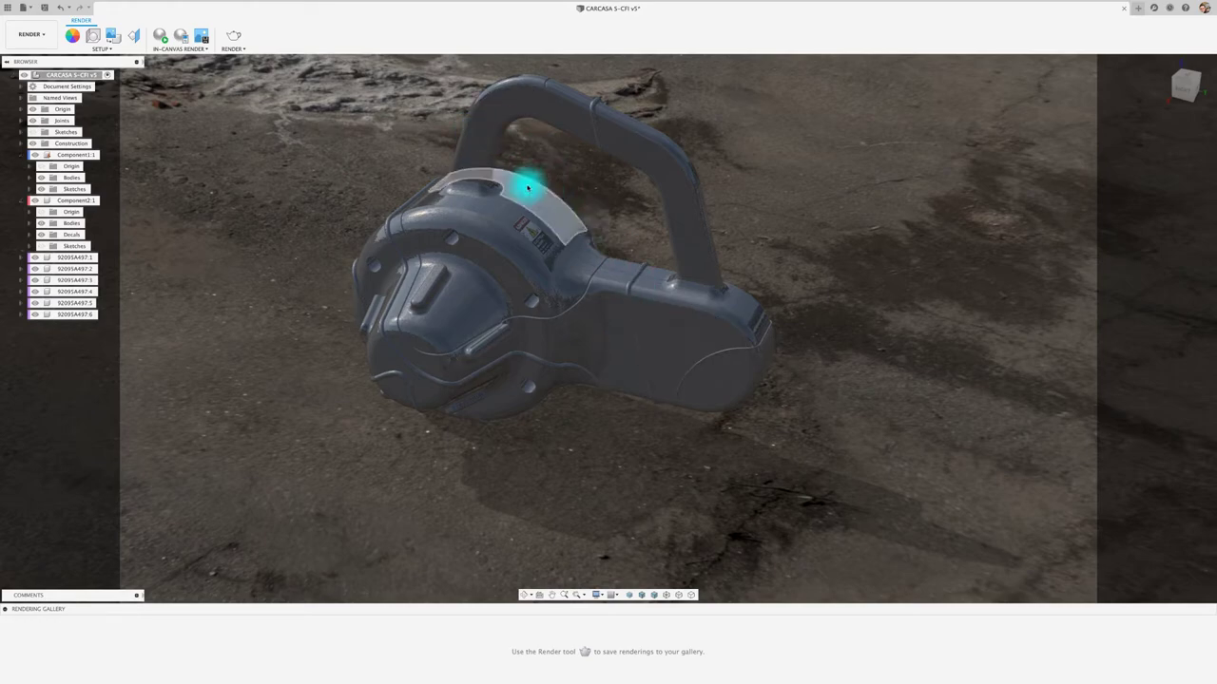
- Insert the caution-tape banner JPG from the desktop as a decal on the casing's top curved face
left_click(115, 40)
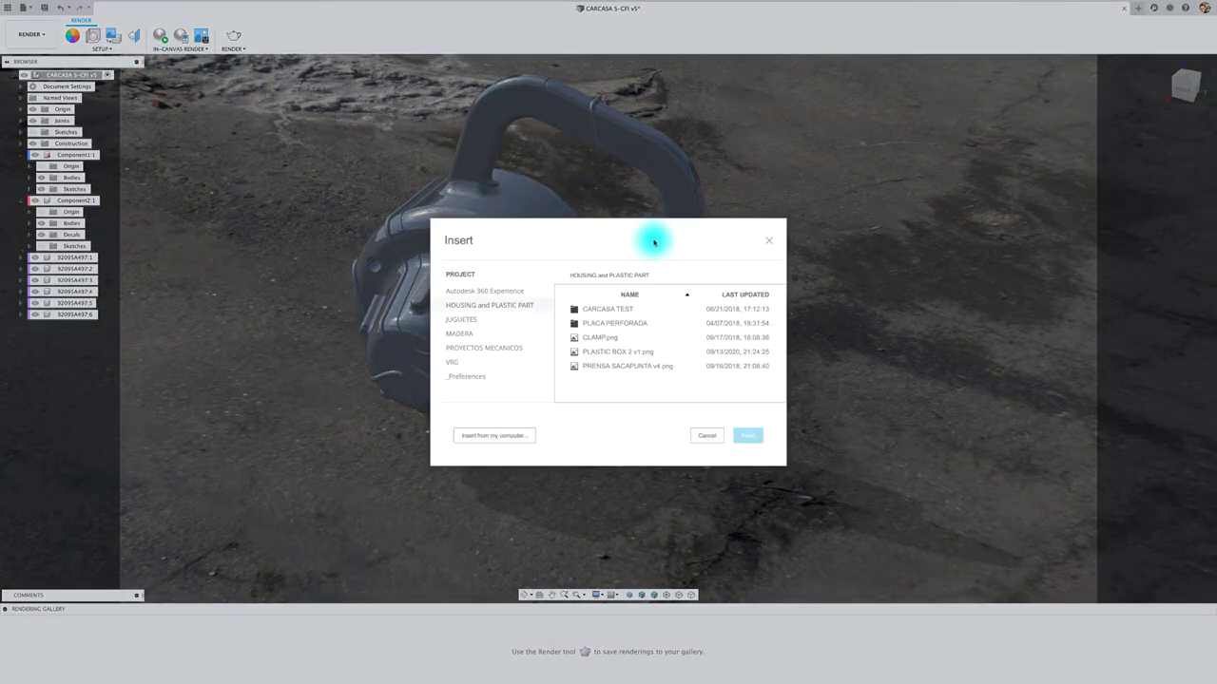
left_click(519, 436)
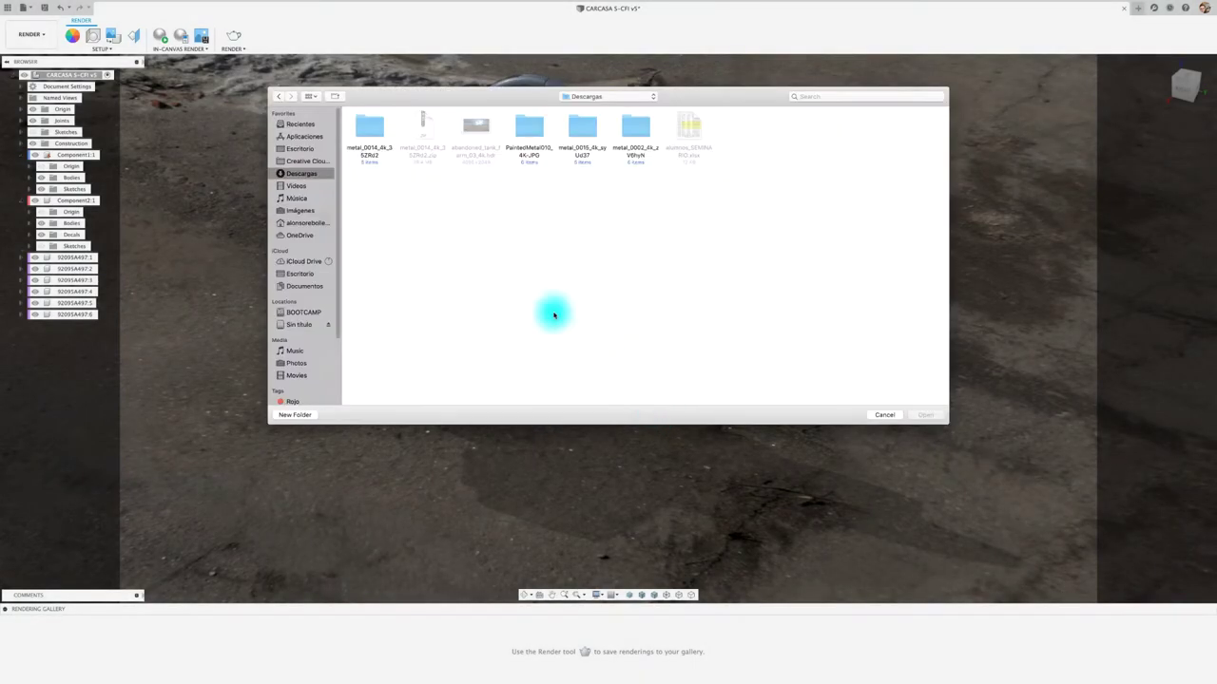
left_click(302, 149)
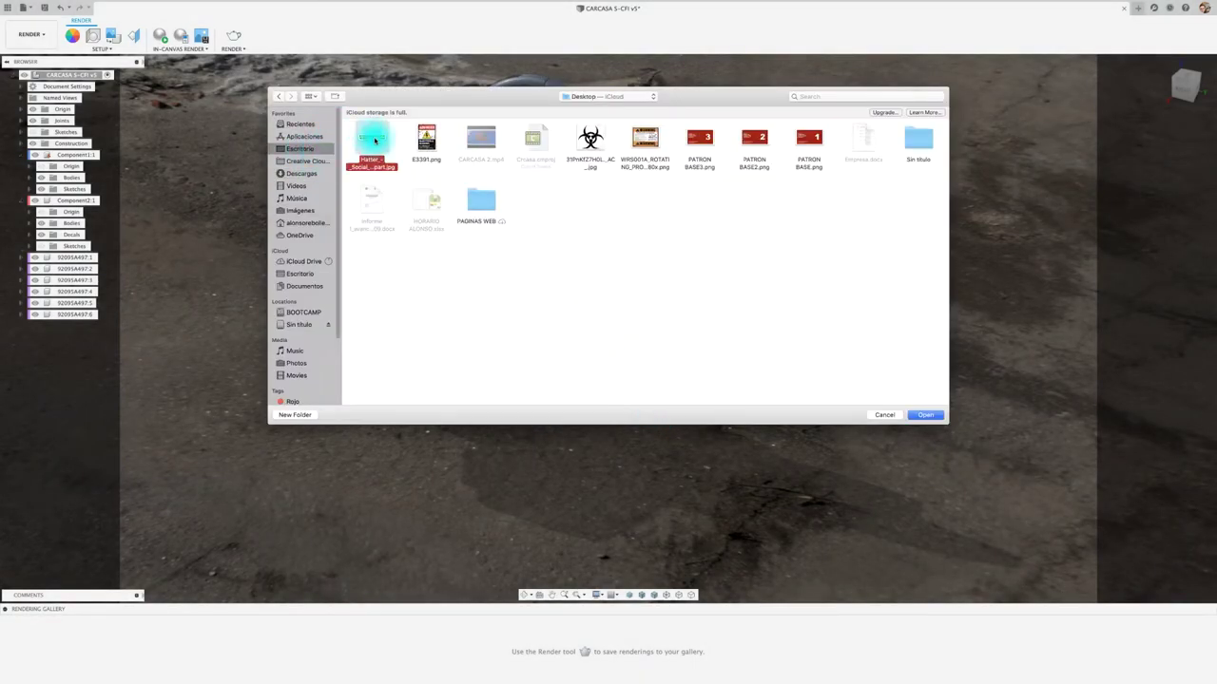
left_click(936, 415)
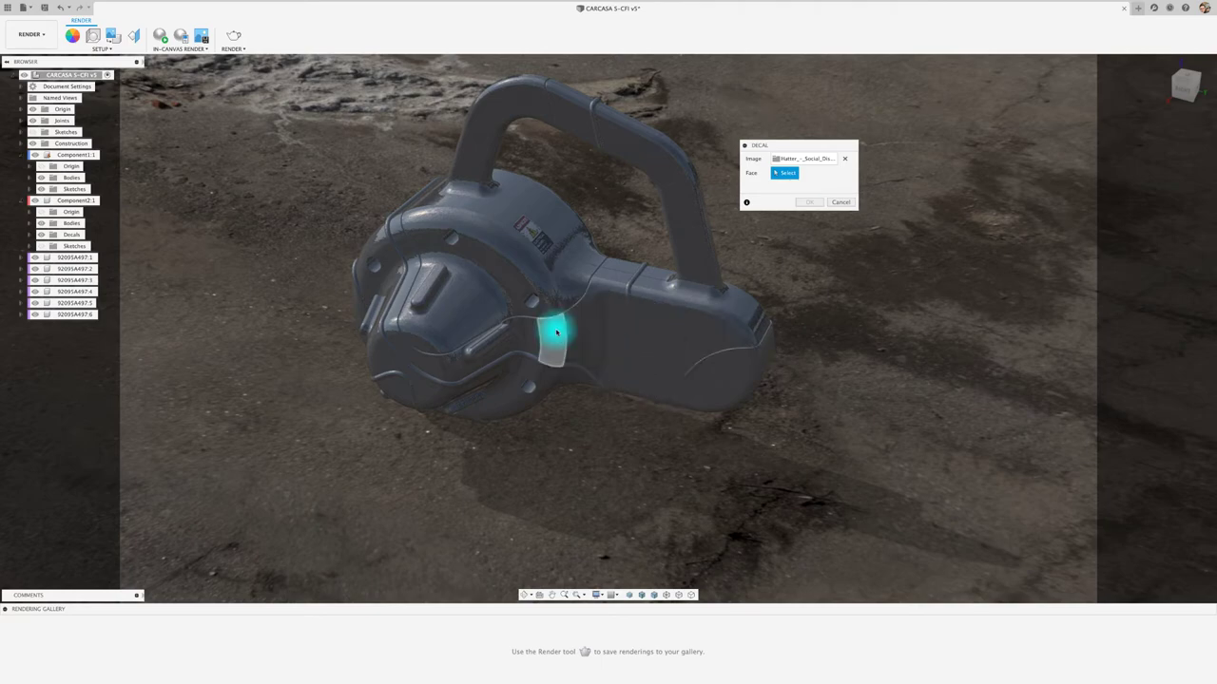
left_click(534, 194)
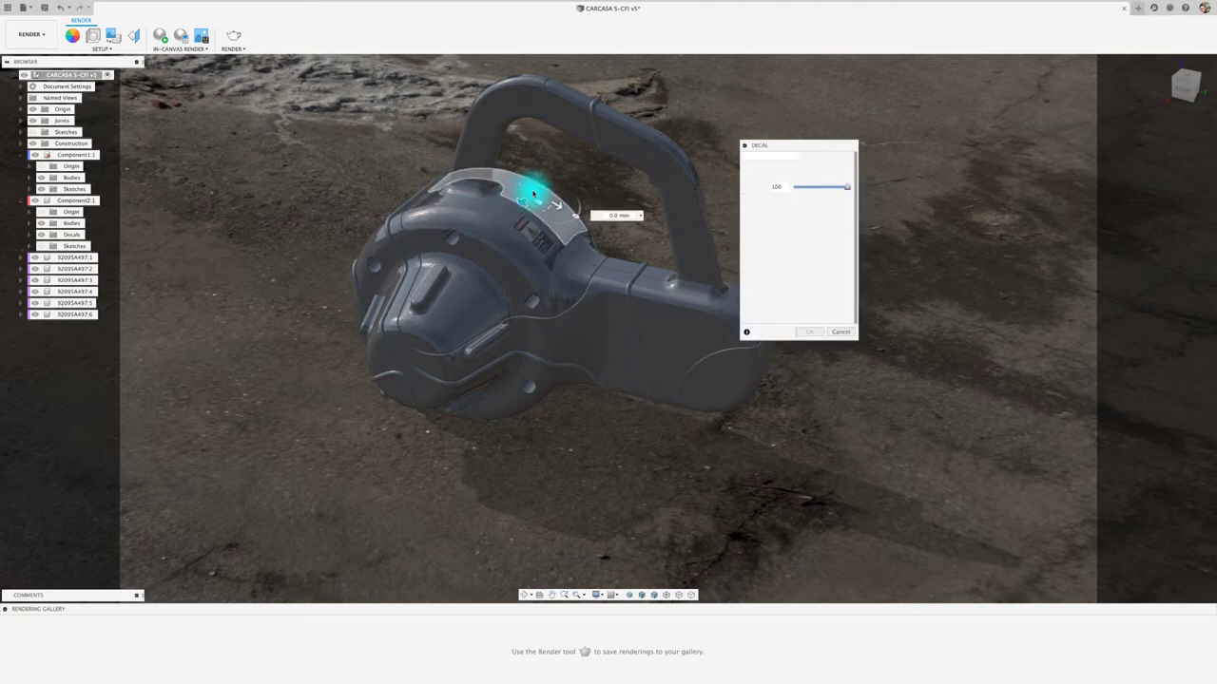
- Rotate the banner decal to 90 degrees and scale it up to wrap across the body
left_click_drag(576, 217, 575, 190)
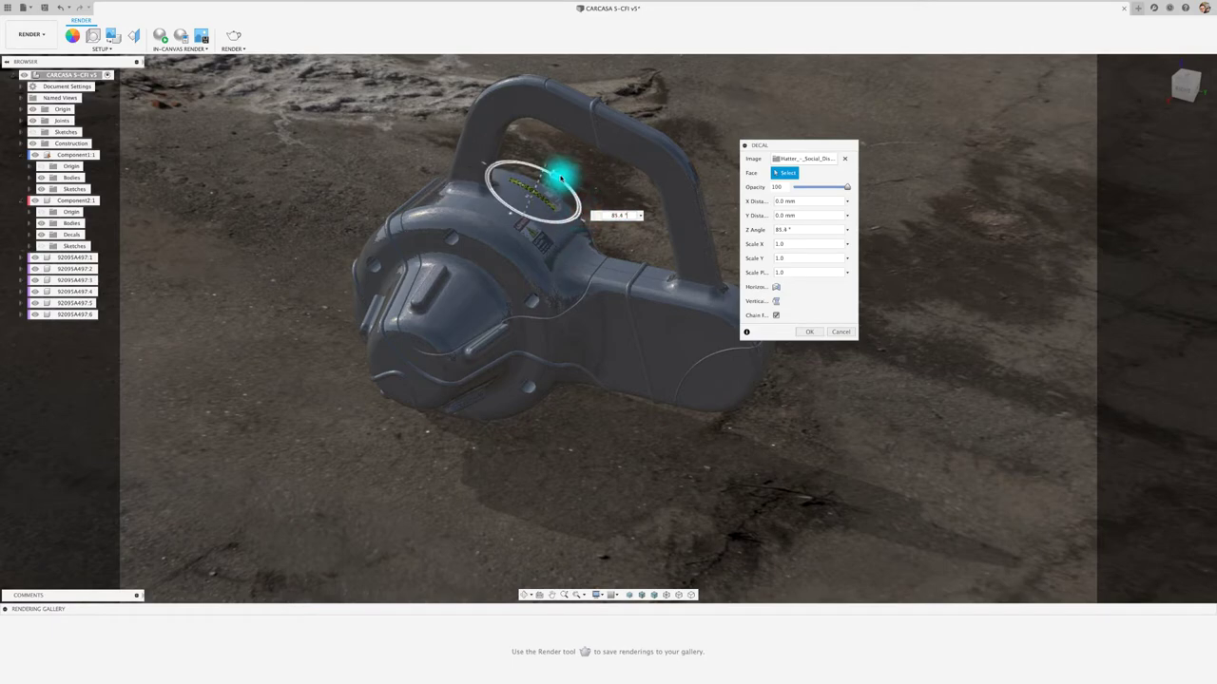
mouse_move(561, 177)
middle_mouse_down("shift")
mouse_move(604, 252)
mouse_move(727, 401)
middle_mouse_up("shift")
mouse_move(727, 401)
left_mouse_down()
mouse_move(707, 461)
mouse_move(722, 488)
left_mouse_up()
mouse_move(723, 488)
middle_mouse_down("shift")
mouse_move(720, 461)
mouse_move(690, 427)
mouse_move(584, 334)
middle_mouse_up("shift")
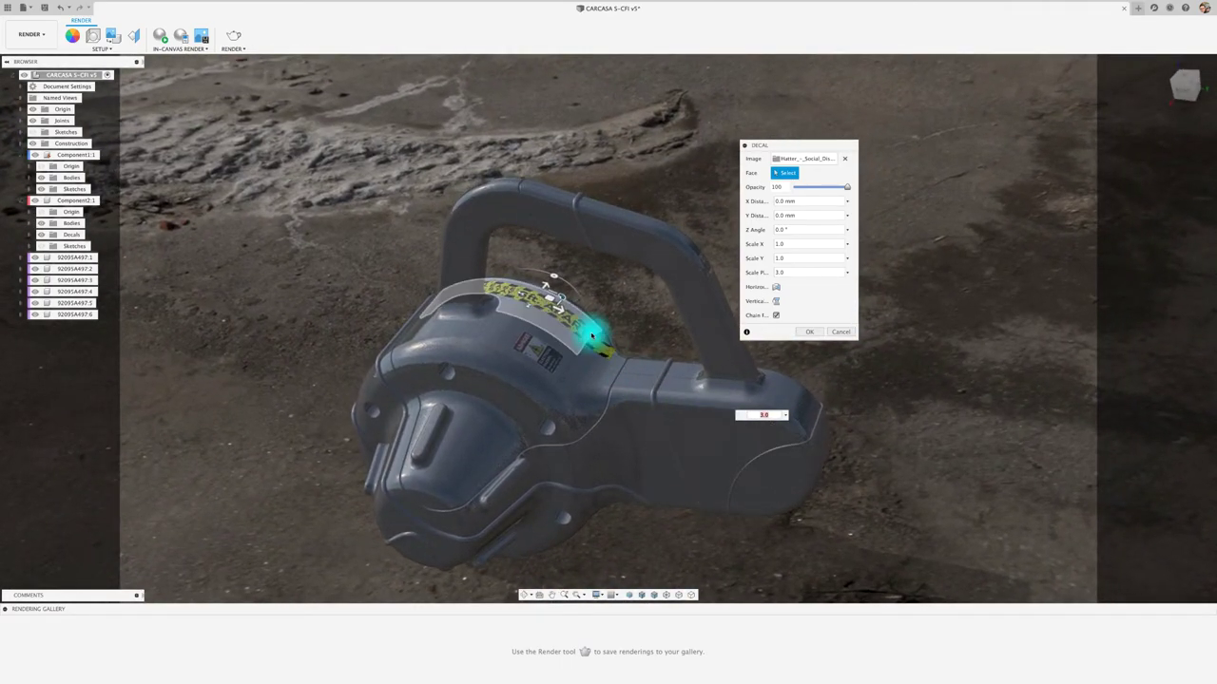
left_click_drag(562, 295, 567, 295)
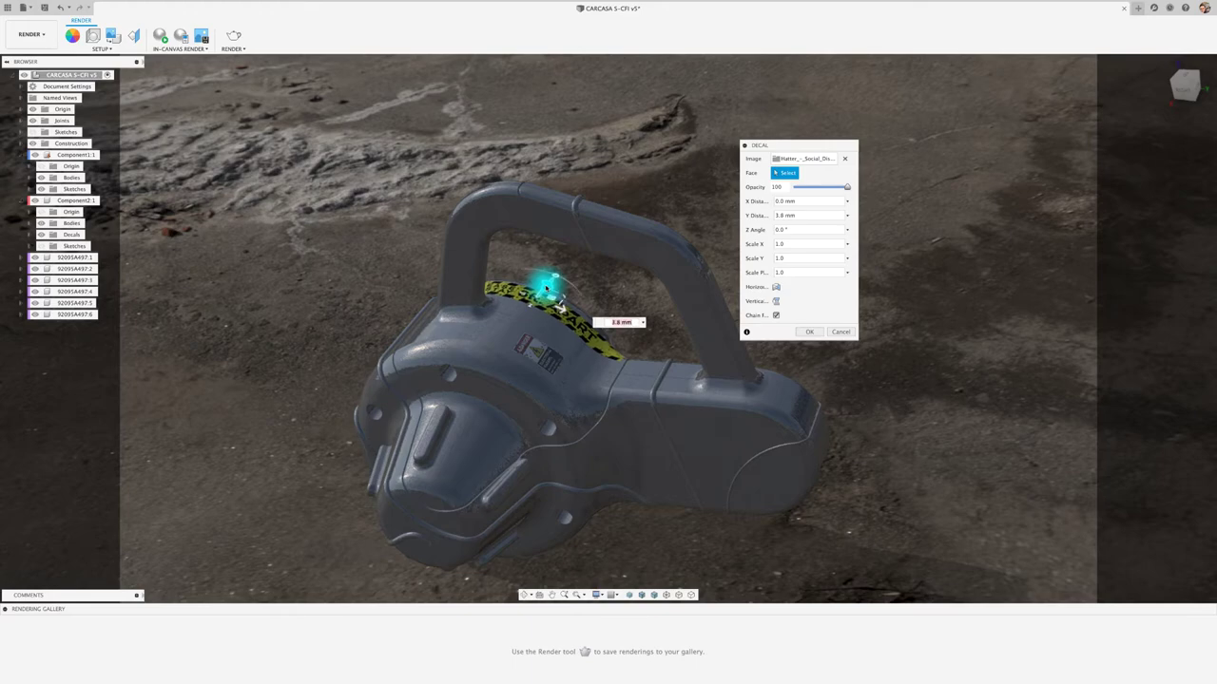
middle_click_drag(548, 289, 677, 326, "shift")
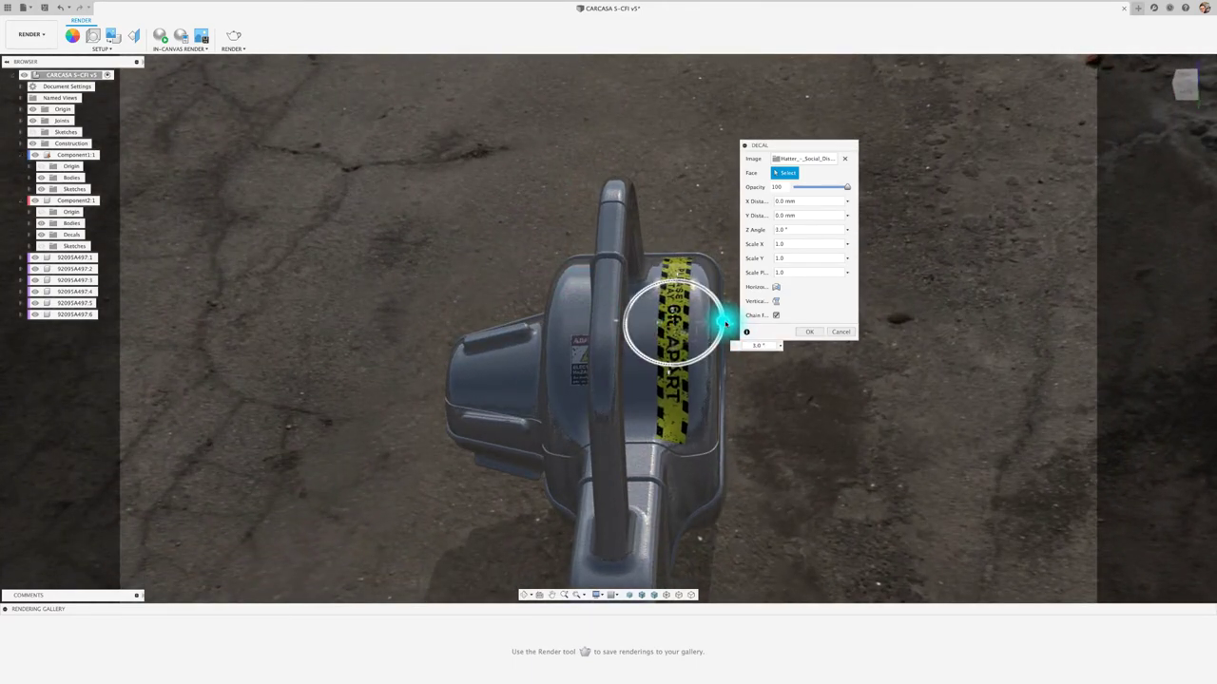
left_click_drag(724, 323, 680, 313)
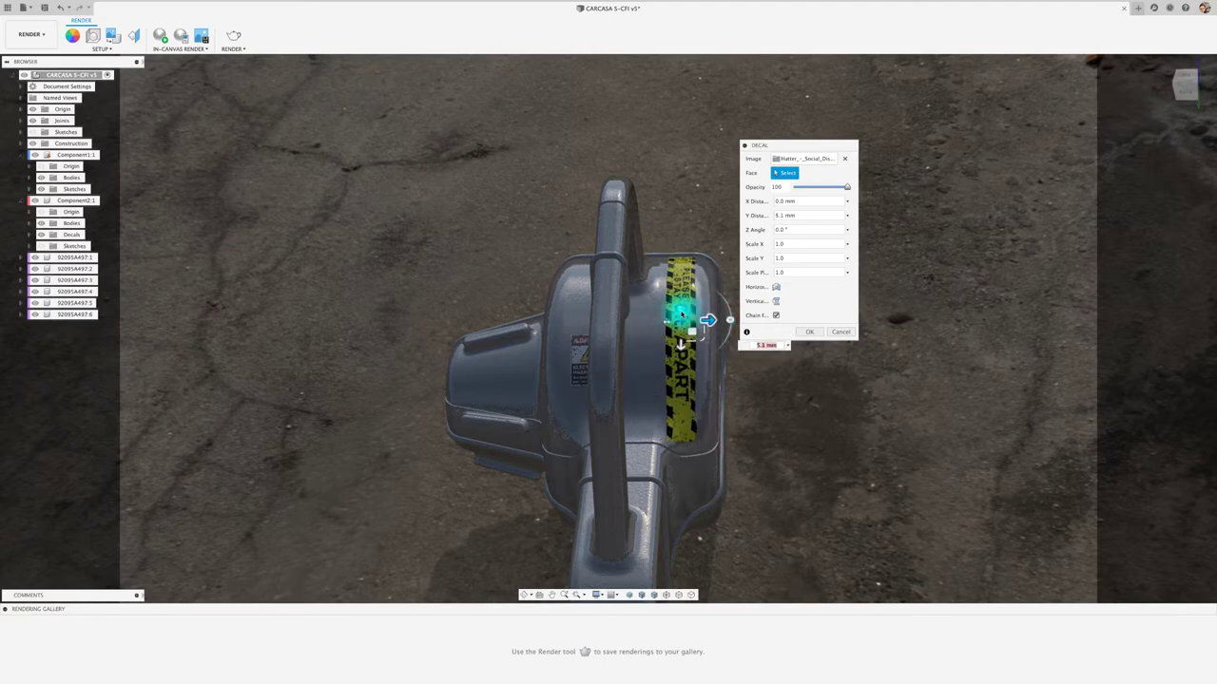
mouse_move(681, 331)
middle_mouse_down("shift")
mouse_move(780, 353)
mouse_move(780, 332)
mouse_move(809, 333)
mouse_move(791, 339)
middle_mouse_up("shift")
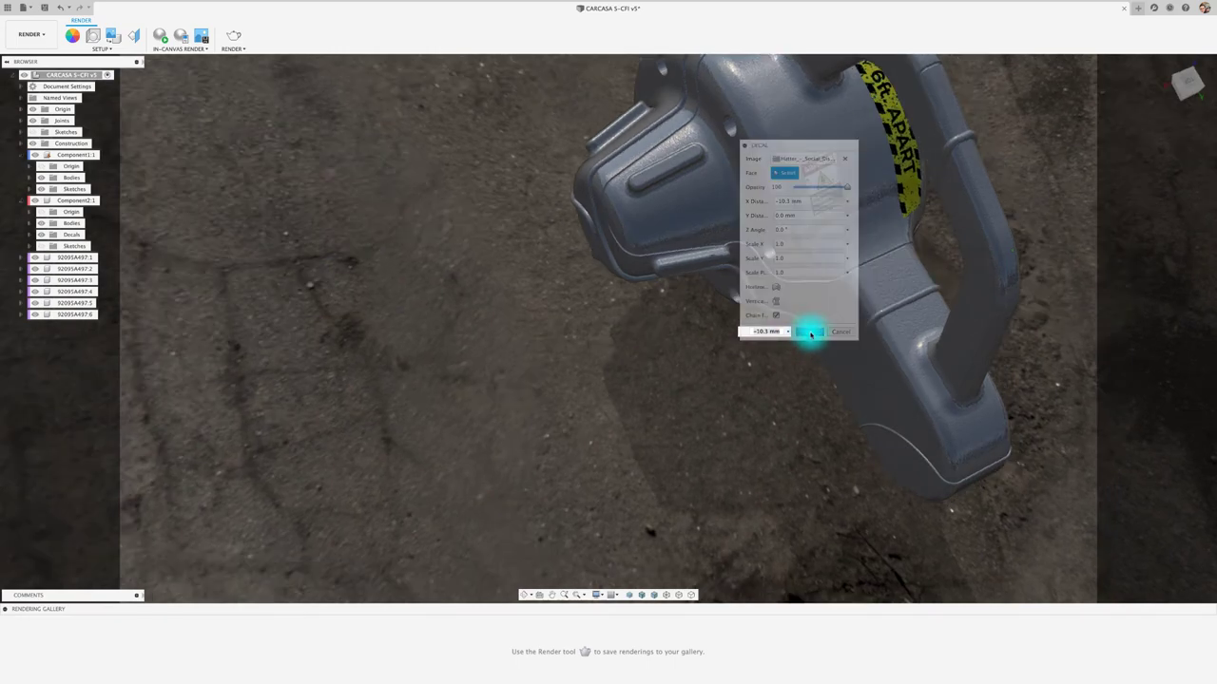
- Orbit to view the taped casing from above and the side, then open Mission Control
left_click(523, 595)
mouse_move(608, 505)
left_mouse_down()
mouse_move(684, 400)
mouse_move(608, 462)
mouse_move(602, 490)
left_mouse_up()
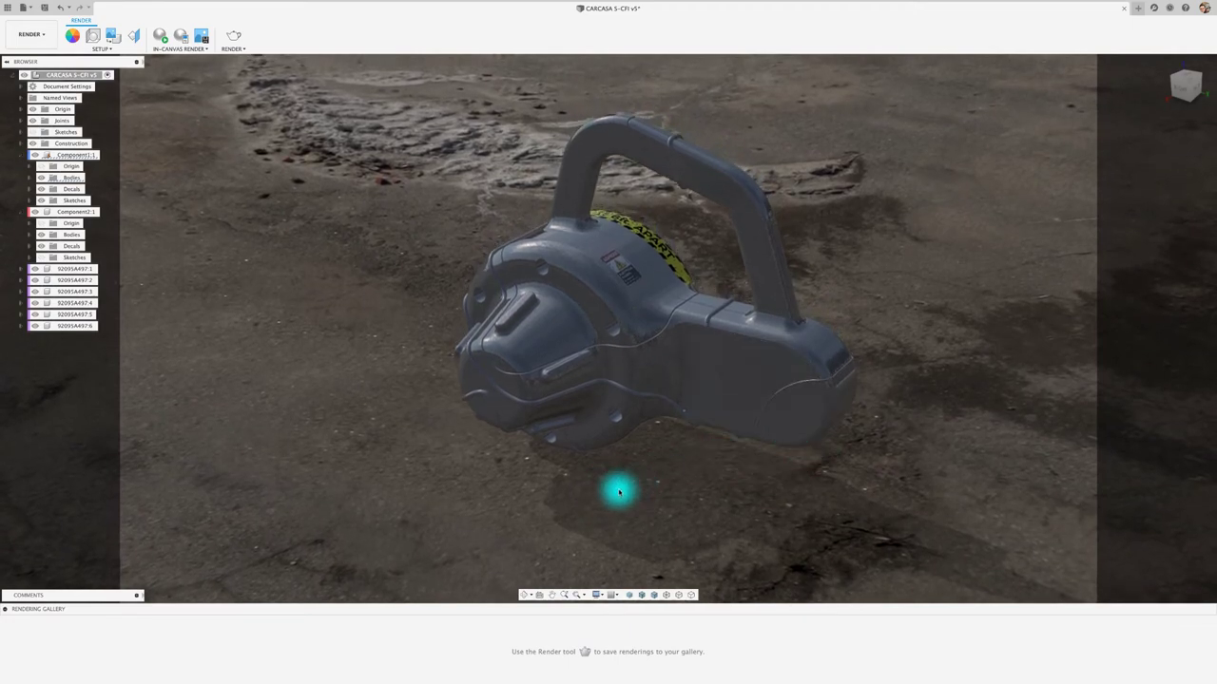
left_click_drag(618, 492, 619, 492)
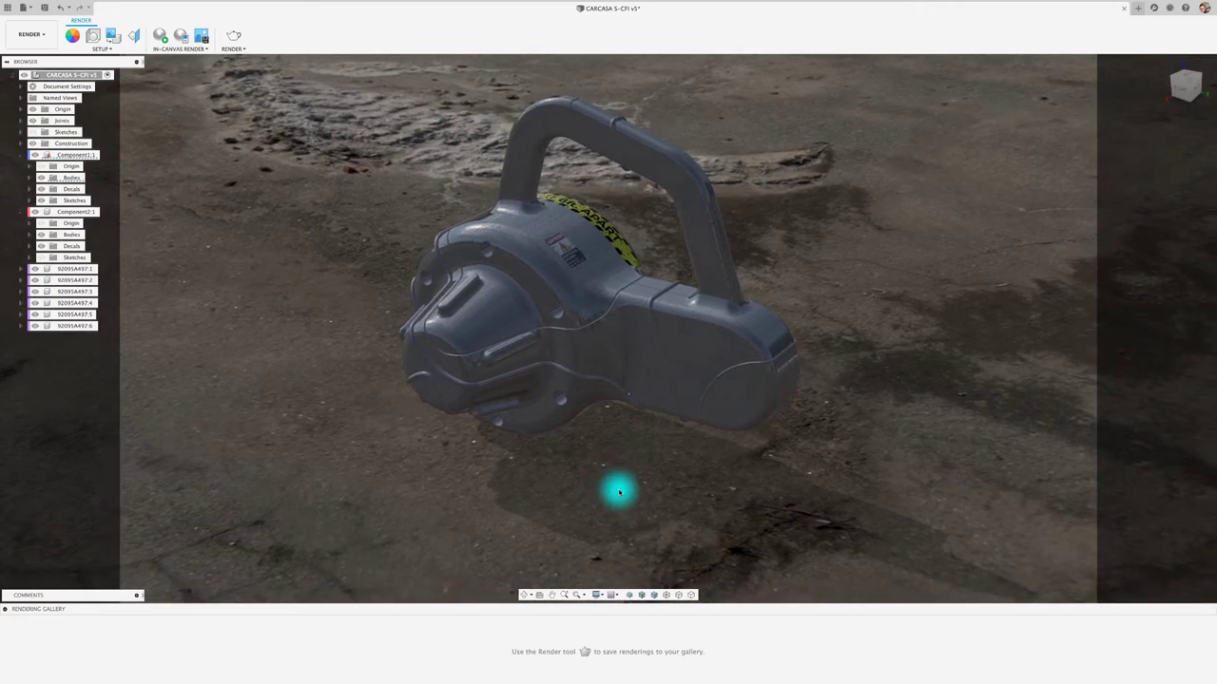
key("ctrl+Up")
- Open the desktop biohazard image 31PmKfZ7H0L._AC_.jpg in Photoshop 2020, leaving its colour profile unmanaged
left_click(490, 100)
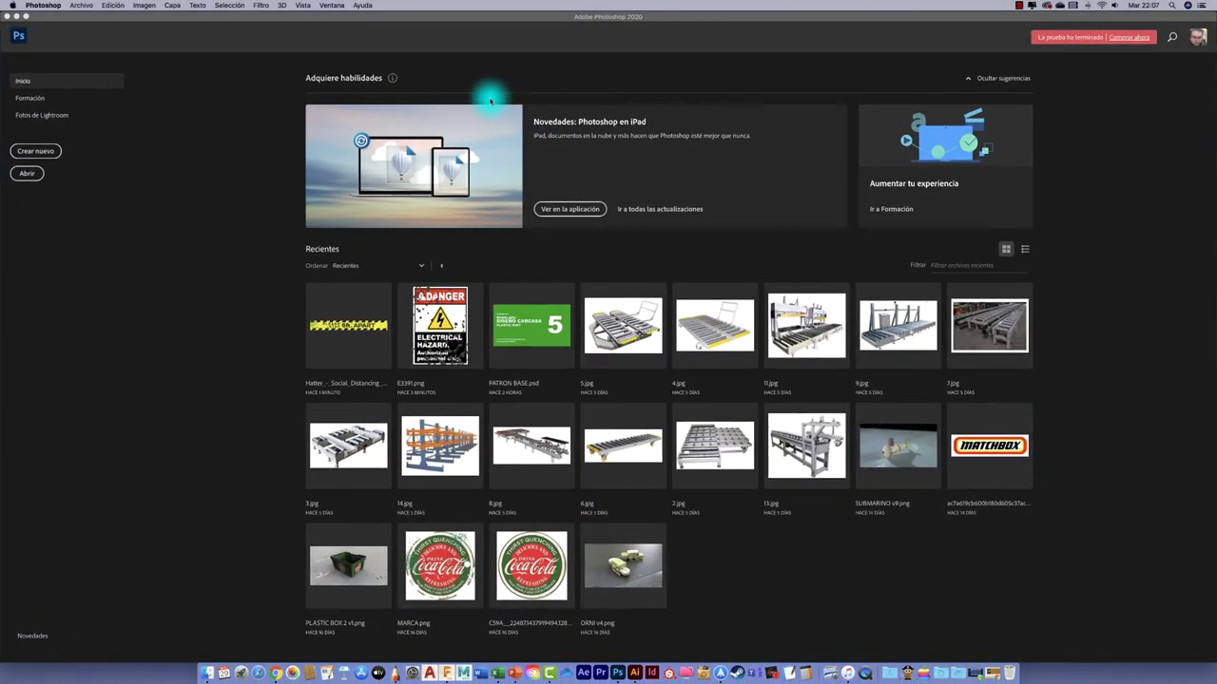
left_click(18, 16)
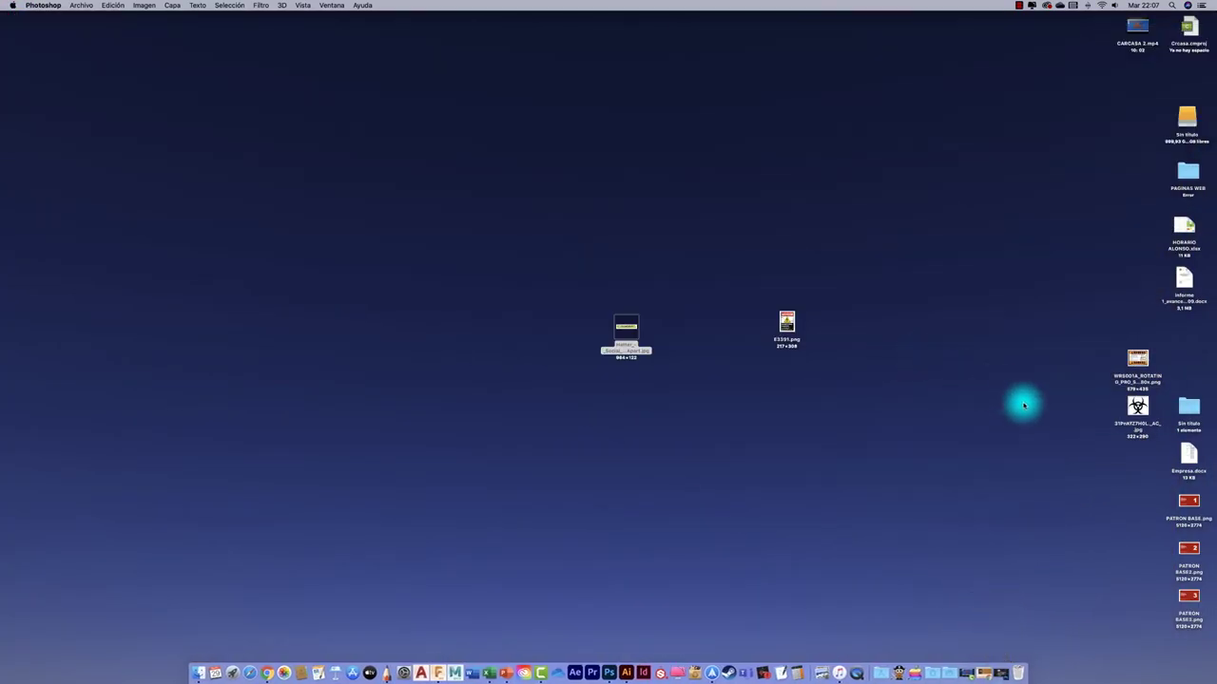
left_click_drag(1138, 409, 713, 454)
right_click(715, 453)
mouse_move(761, 436)
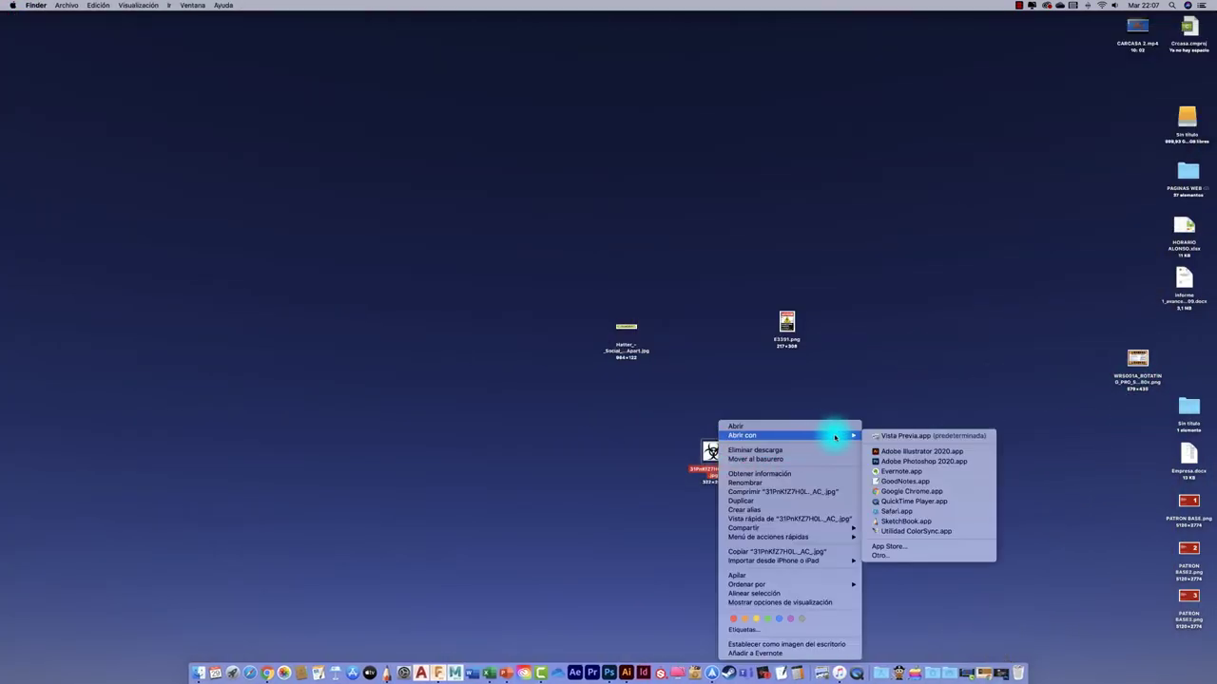
left_click(901, 463)
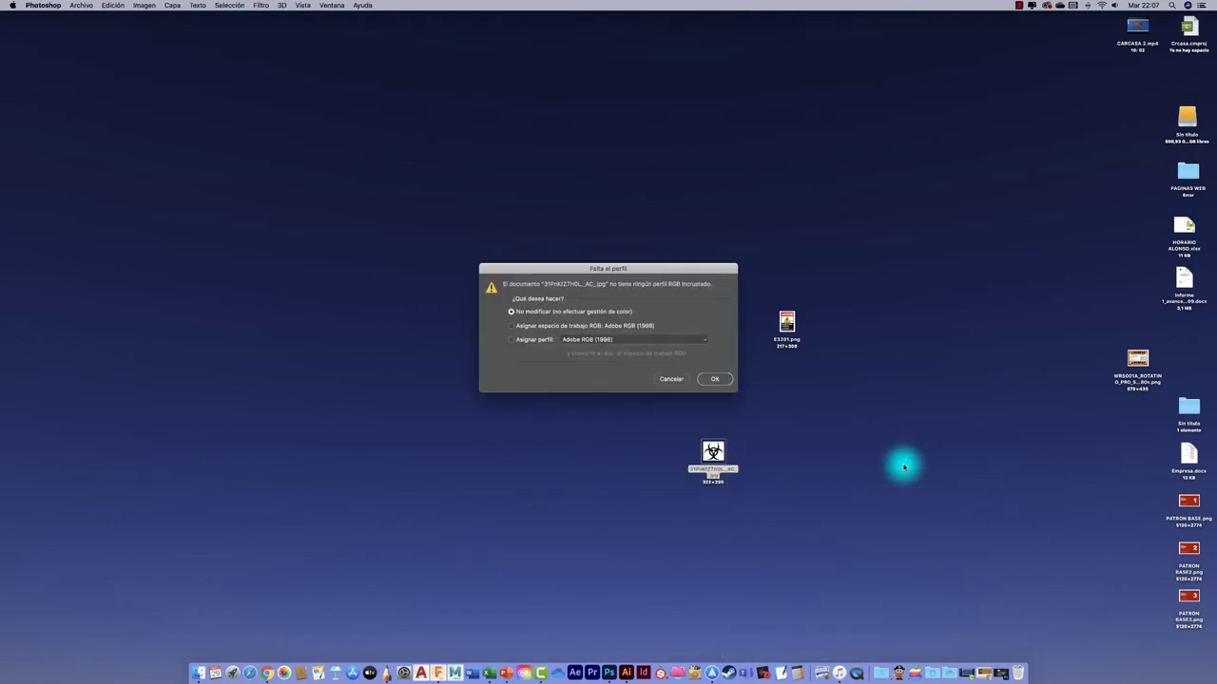
left_click(706, 379)
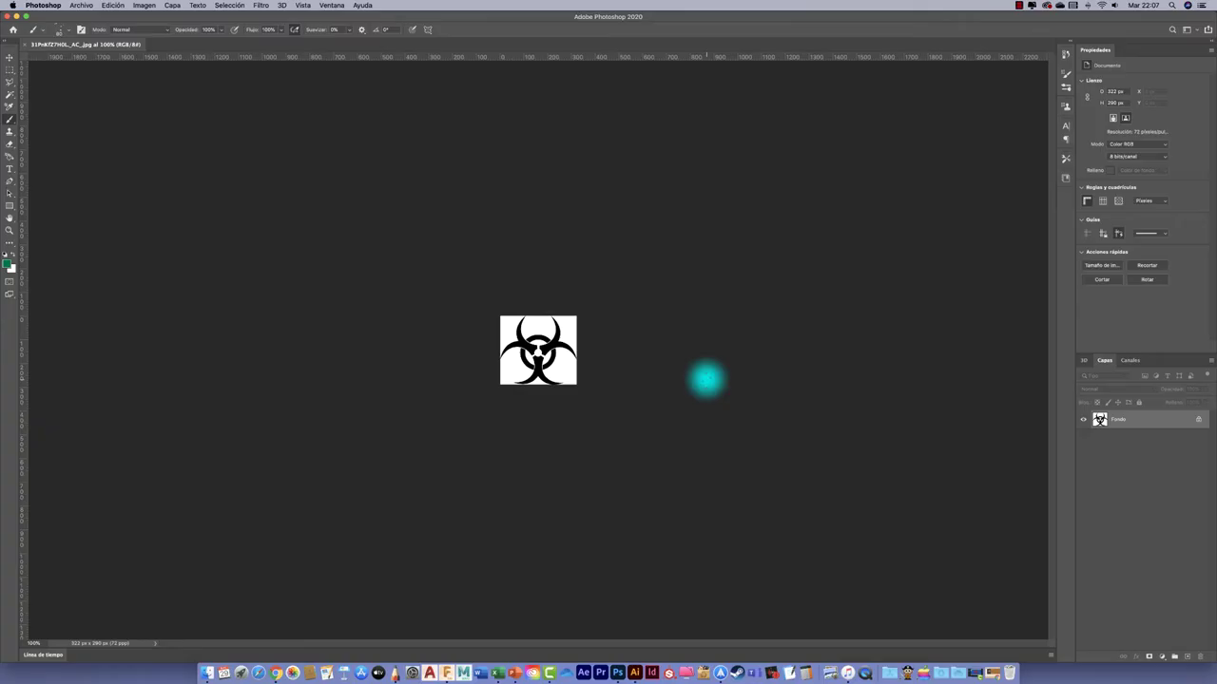
- Magic Wand-select the white background and the white areas inside the biohazard symbol
scroll(535, 368, "up", 4, "alt")
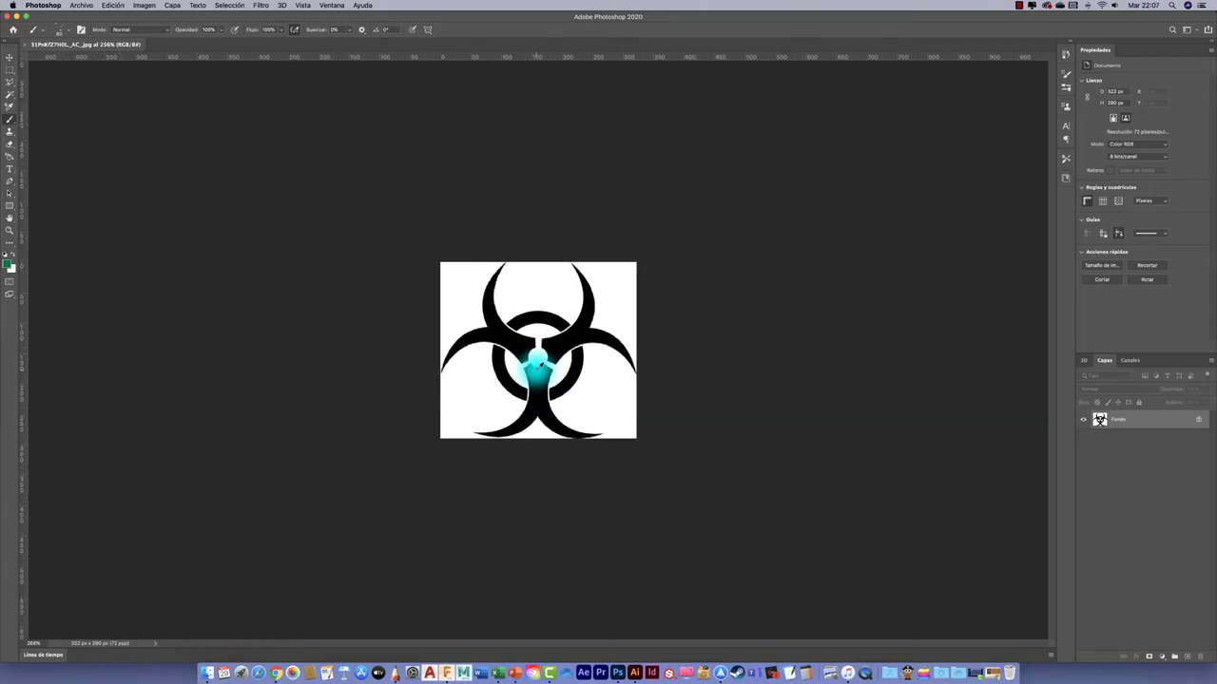
scroll(536, 368, "up", 6, "alt")
scroll(535, 369, "down", 3, "alt")
scroll(537, 366, "down", 2, "alt")
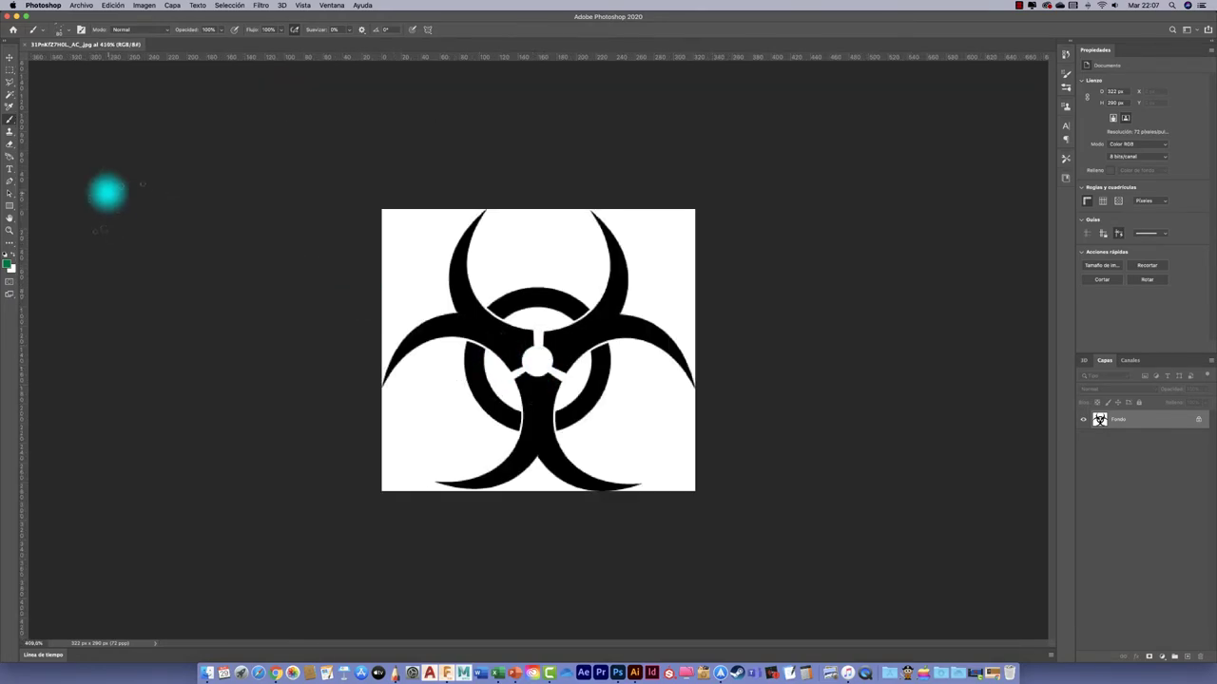
left_click(11, 96)
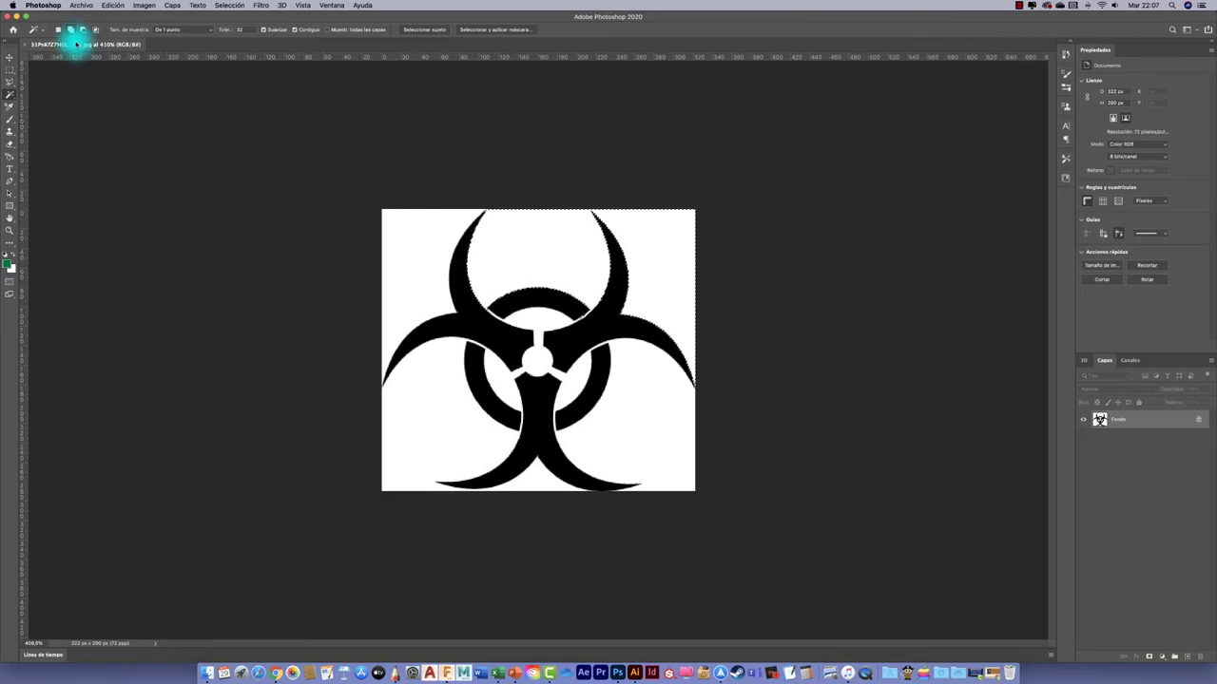
left_click(410, 275)
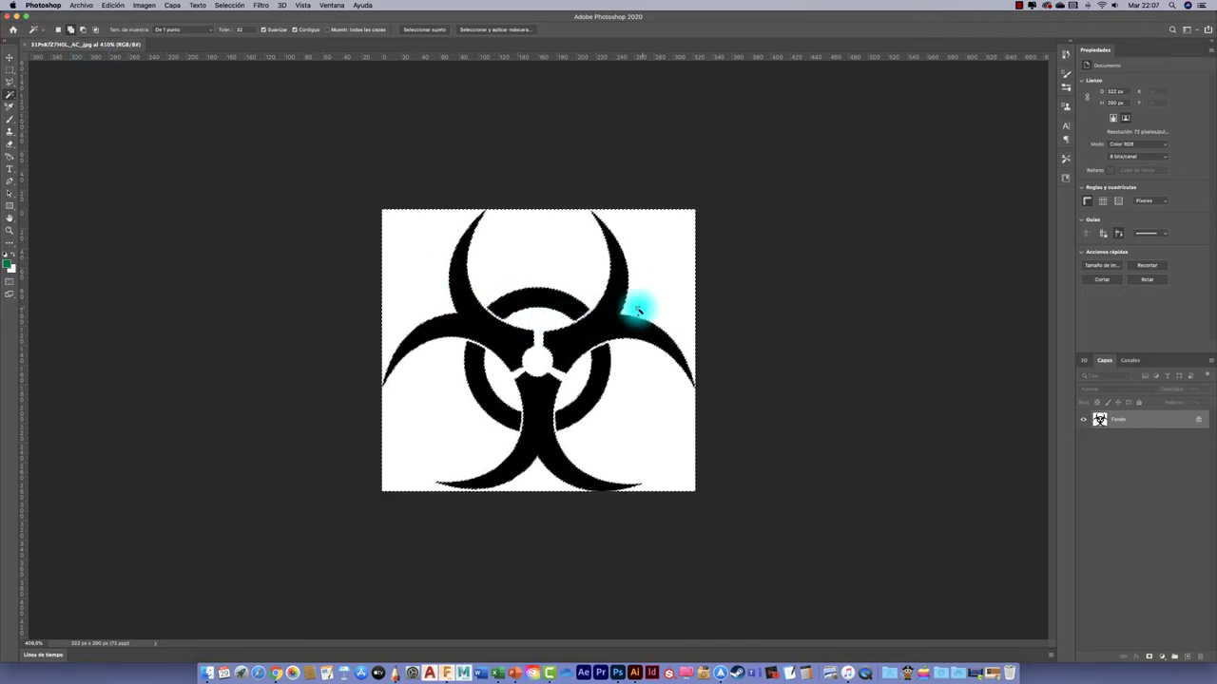
left_click(538, 368)
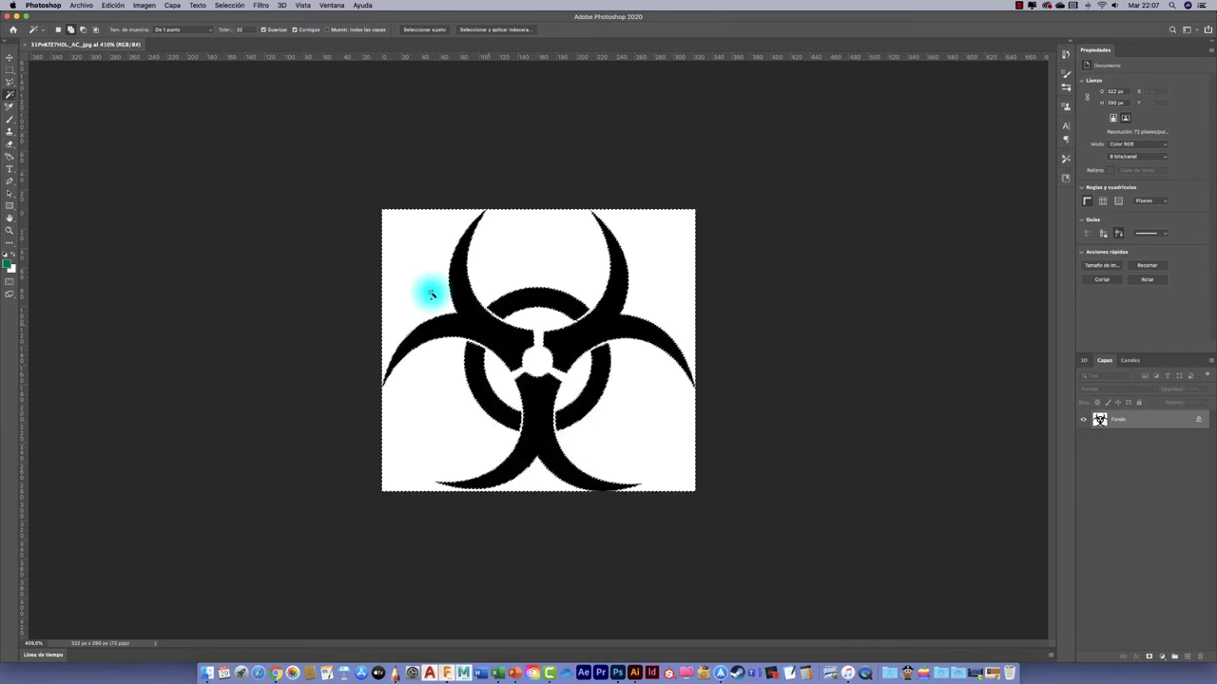
left_click(228, 6)
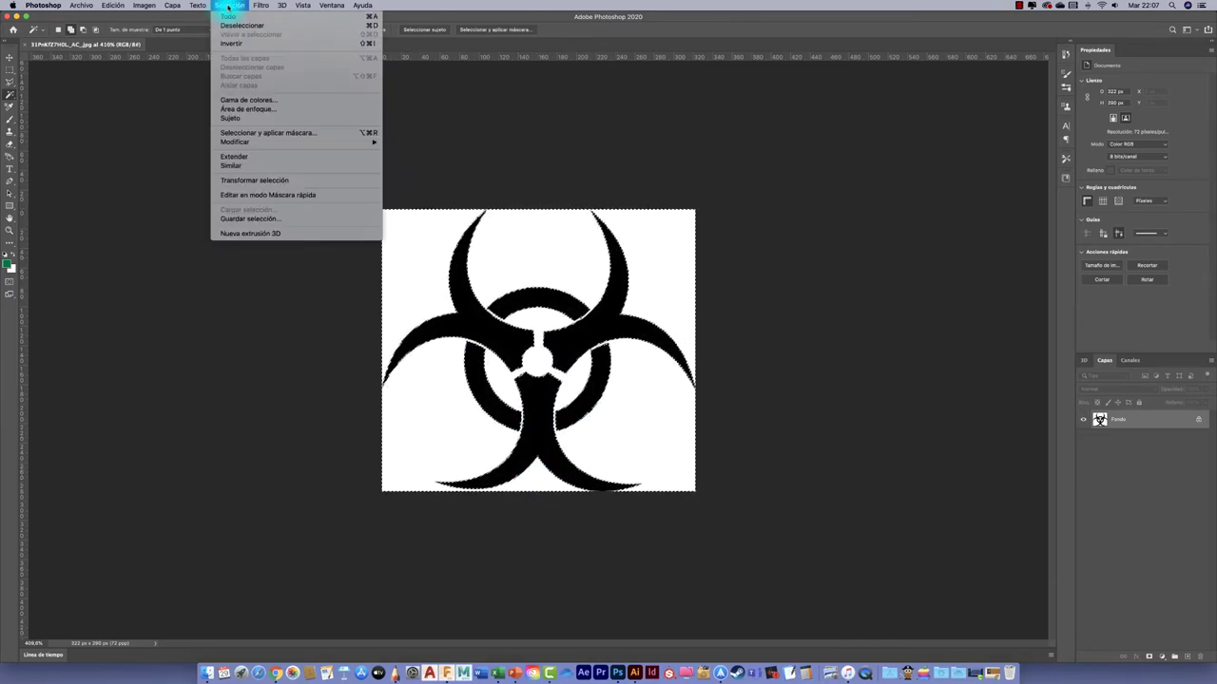
- Invert the selection to the black symbol, try pasting into a new white document, then undo
left_click(241, 44)
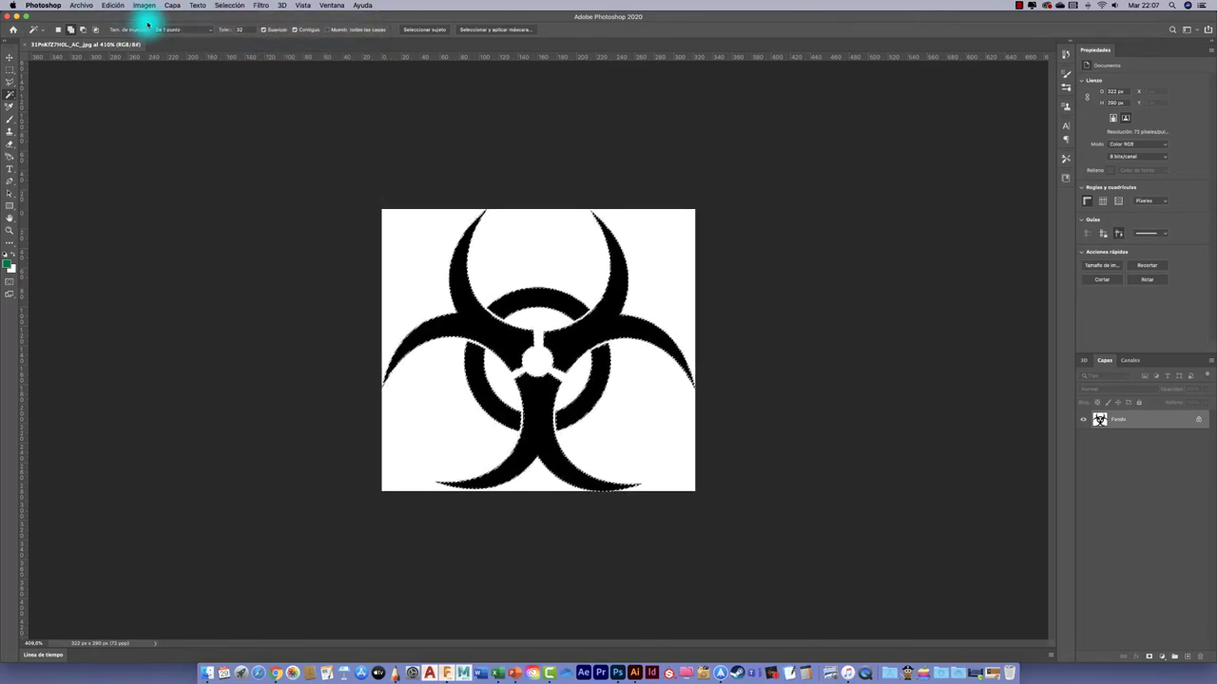
left_click(84, 6)
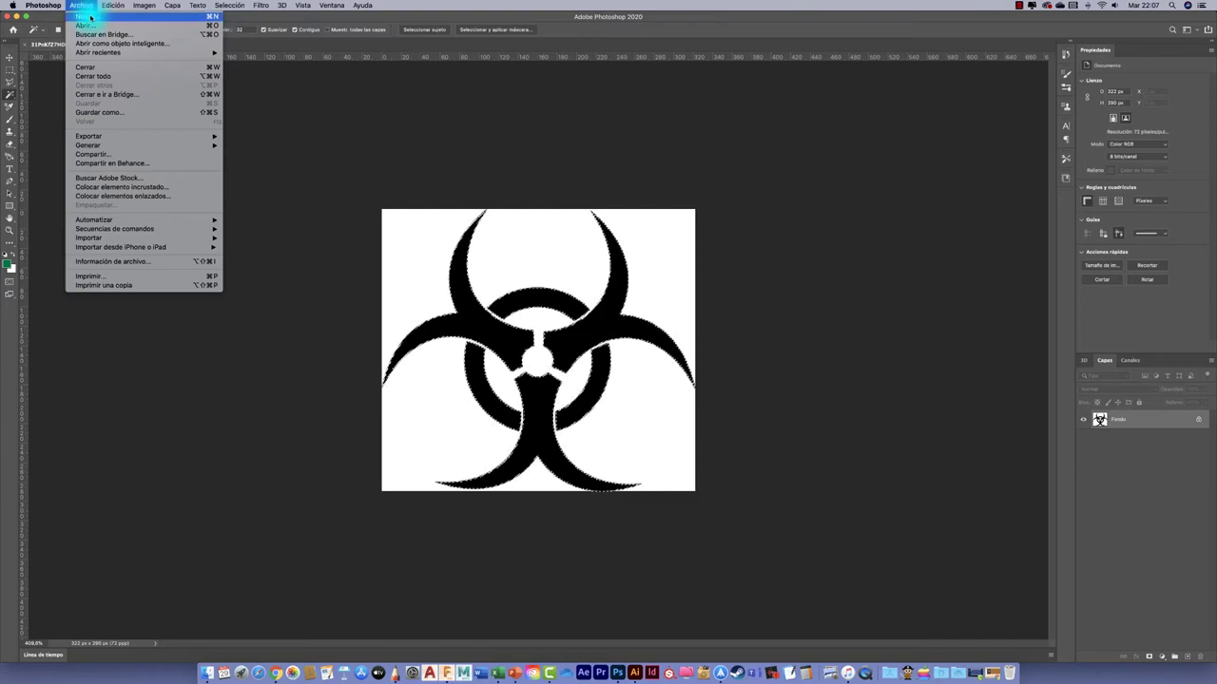
left_click(87, 16)
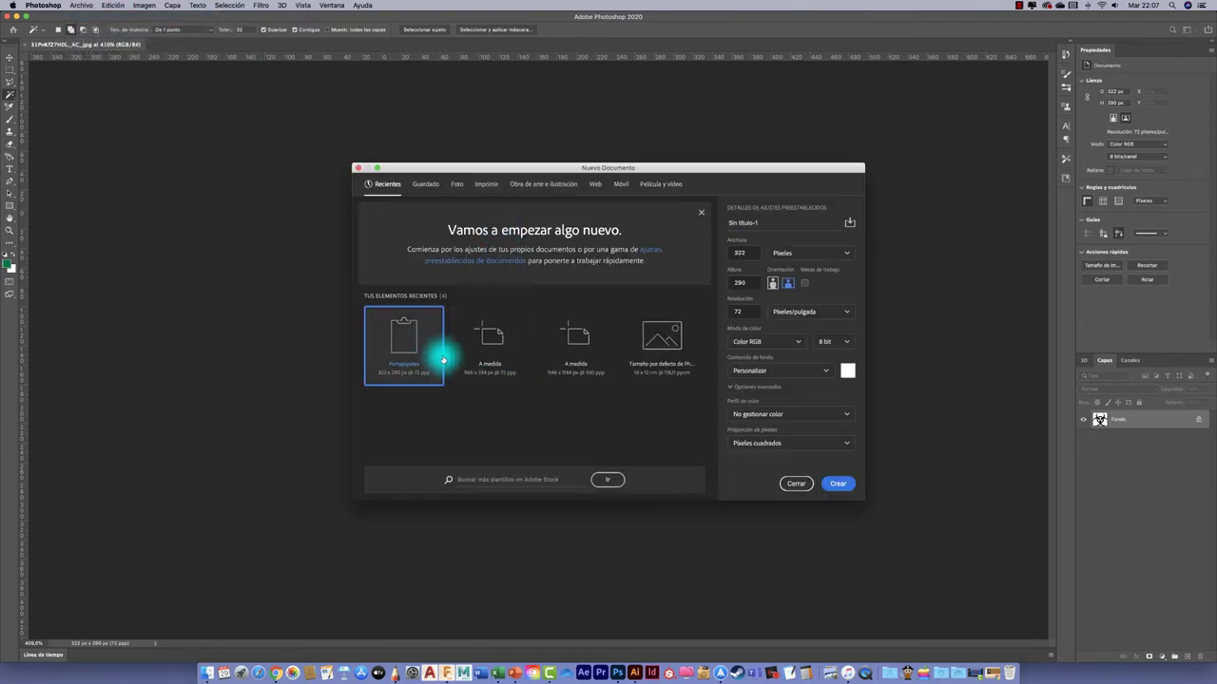
left_click(840, 485)
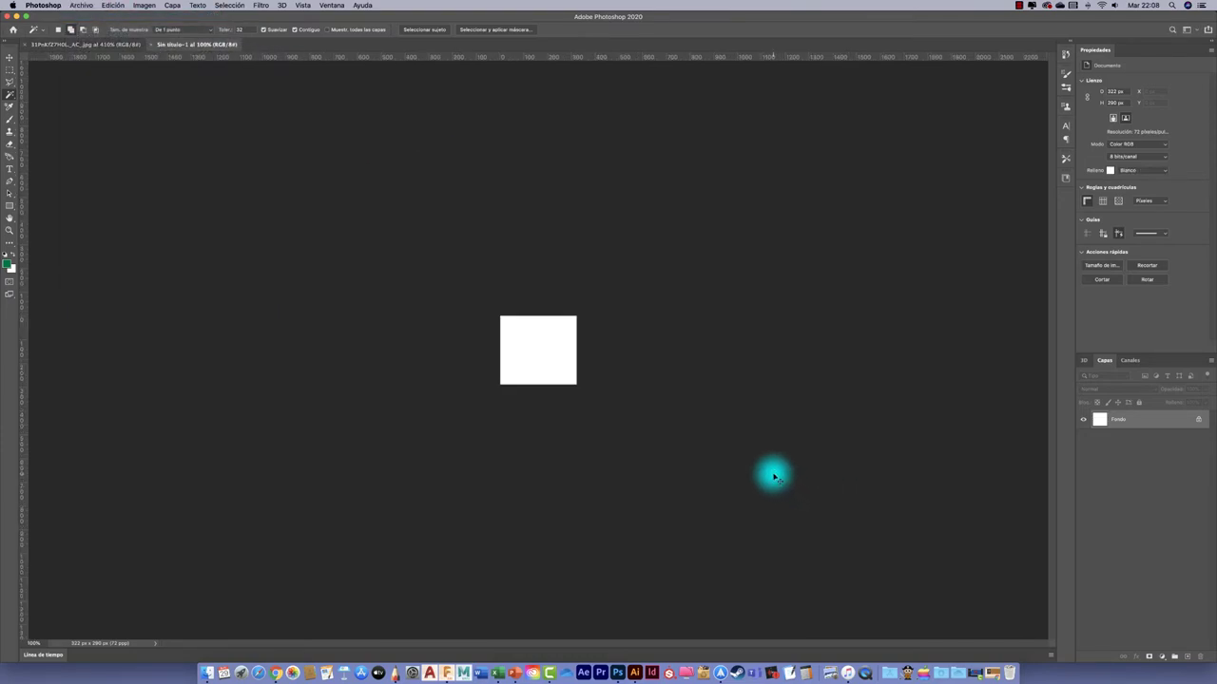
key("super+v")
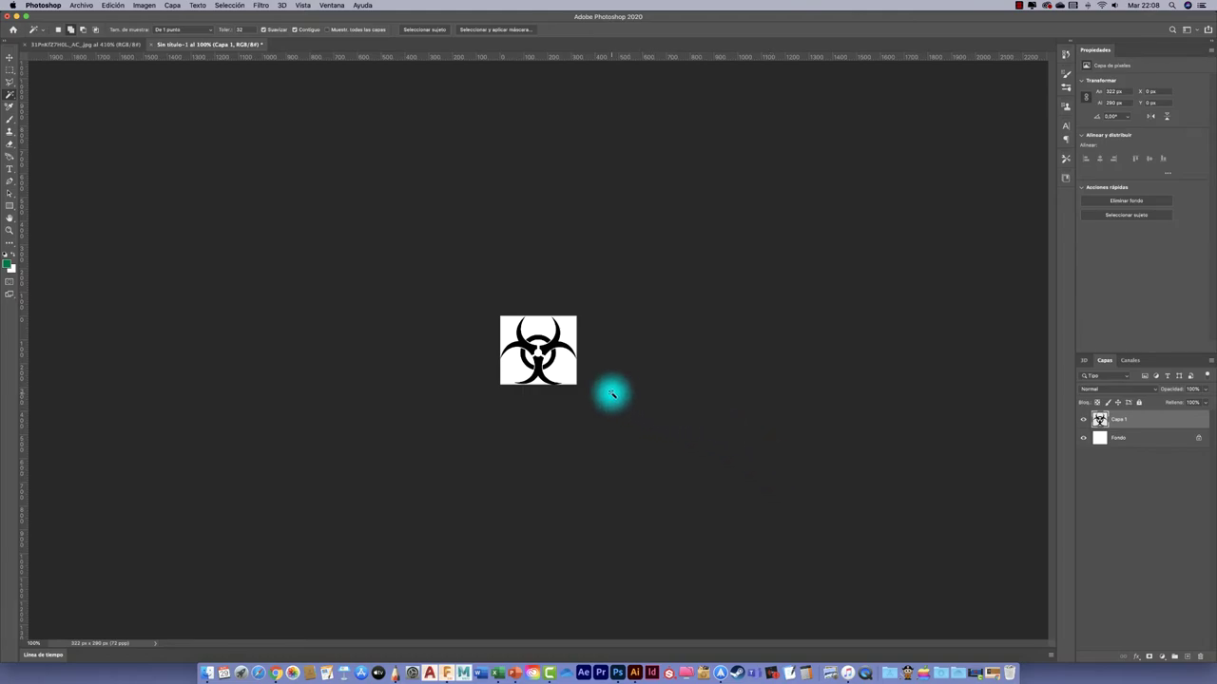
key("super+z")
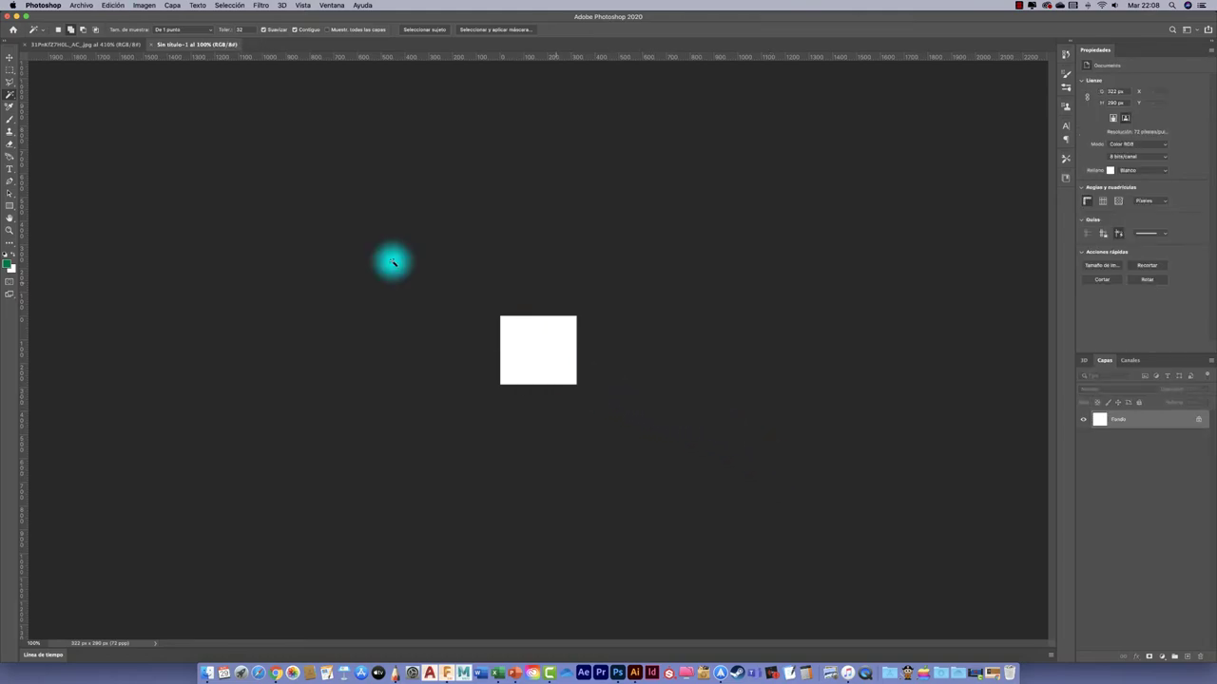
- Create a new 322 × 290 px transparent-background document and paste the biohazard symbol into it
left_click(84, 6)
left_click(91, 19)
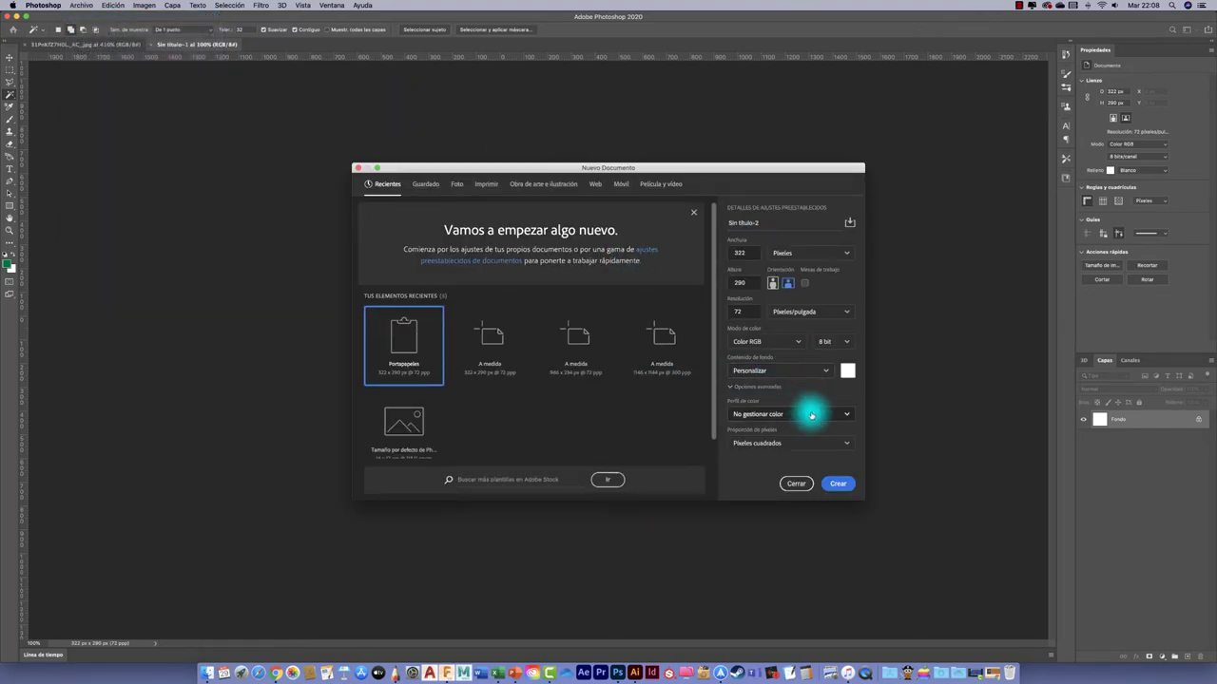
left_click(803, 369)
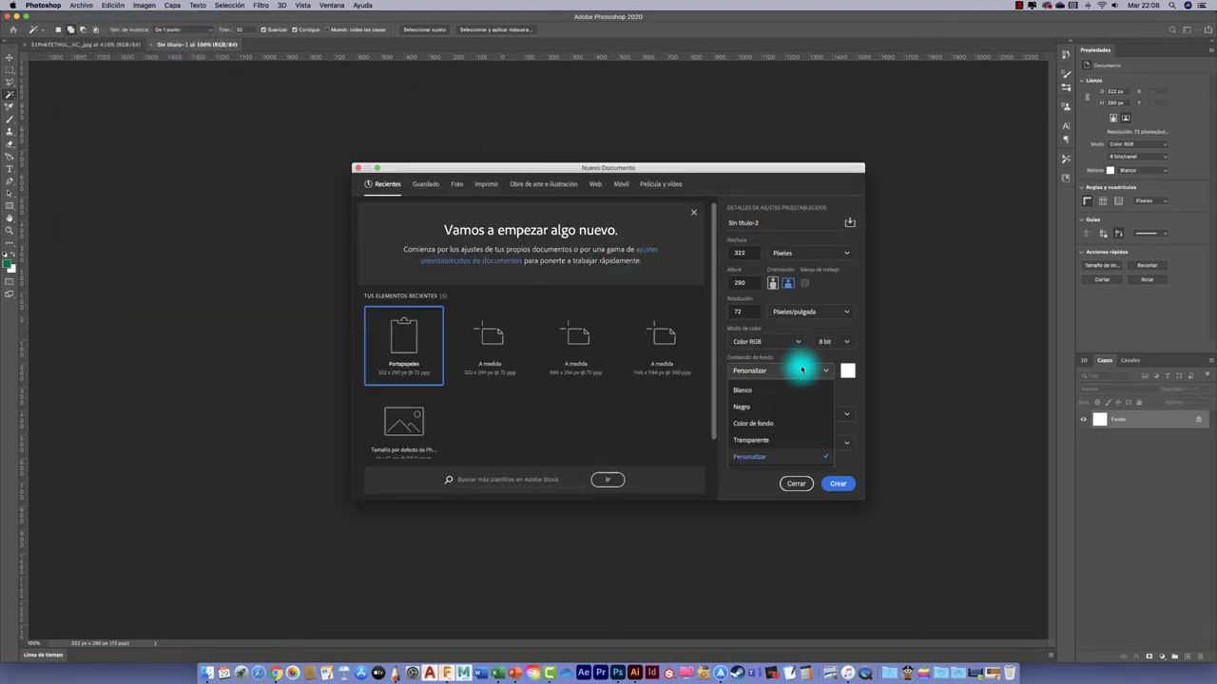
left_click(766, 442)
left_click(841, 486)
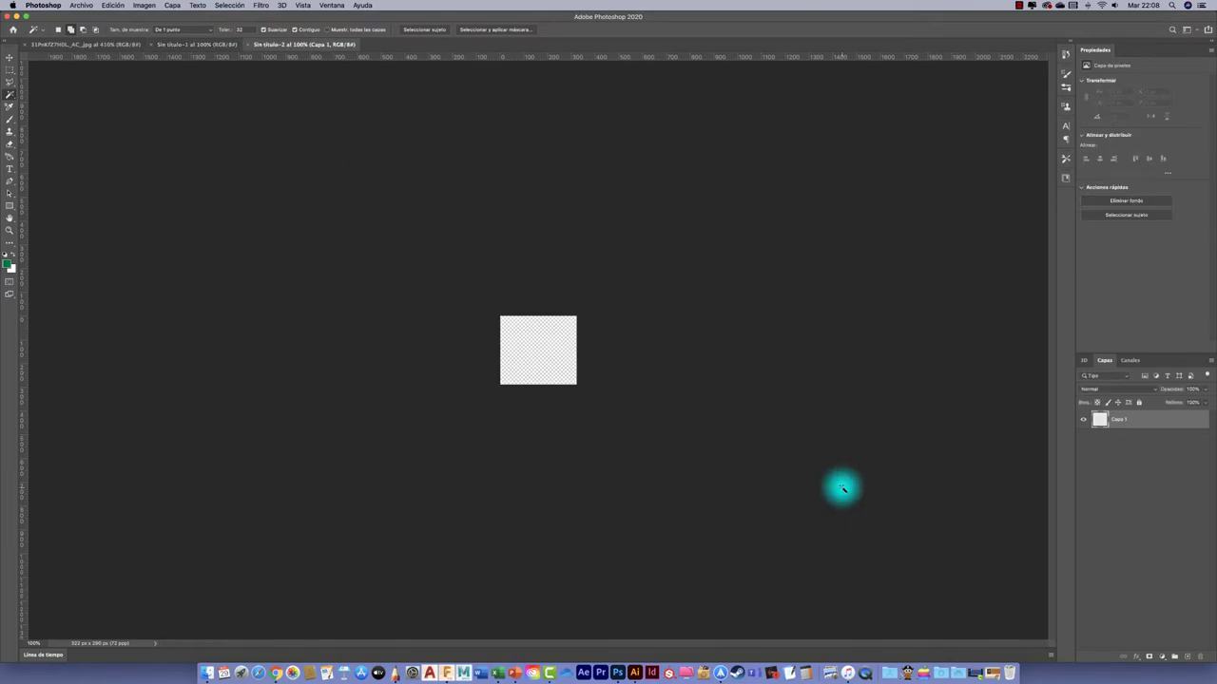
key("super+v")
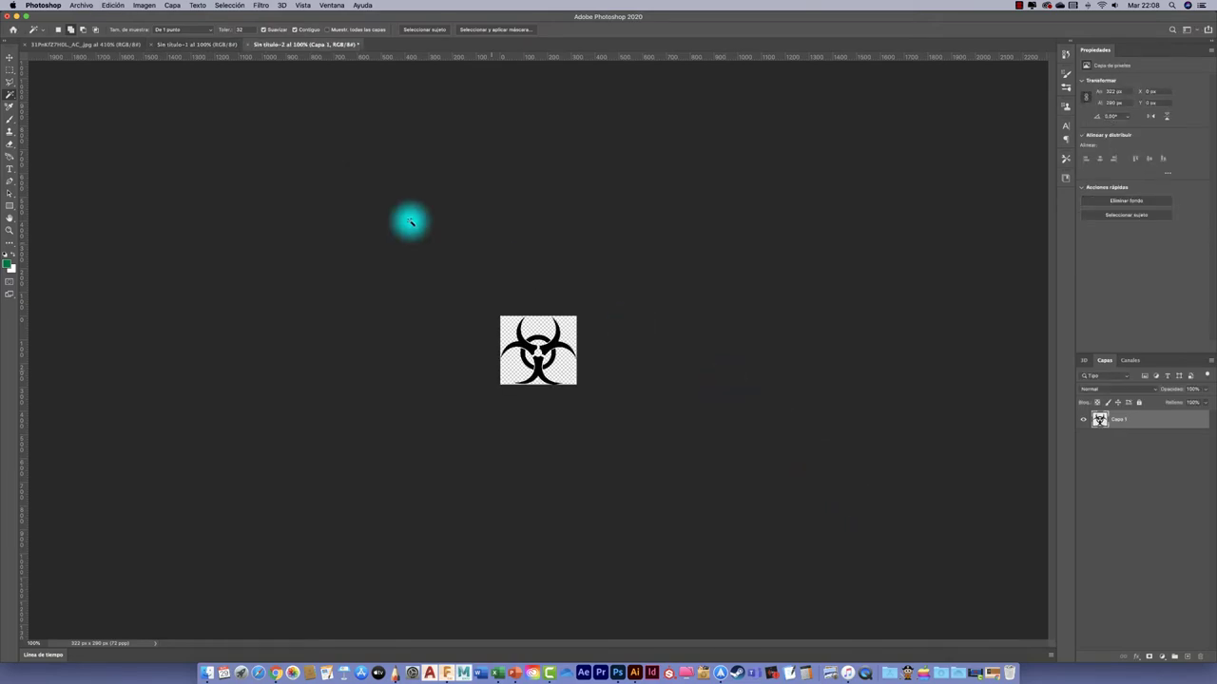
- Save the transparent symbol document as a PNG on the Desktop, accepting the default PNG options
left_click(81, 6)
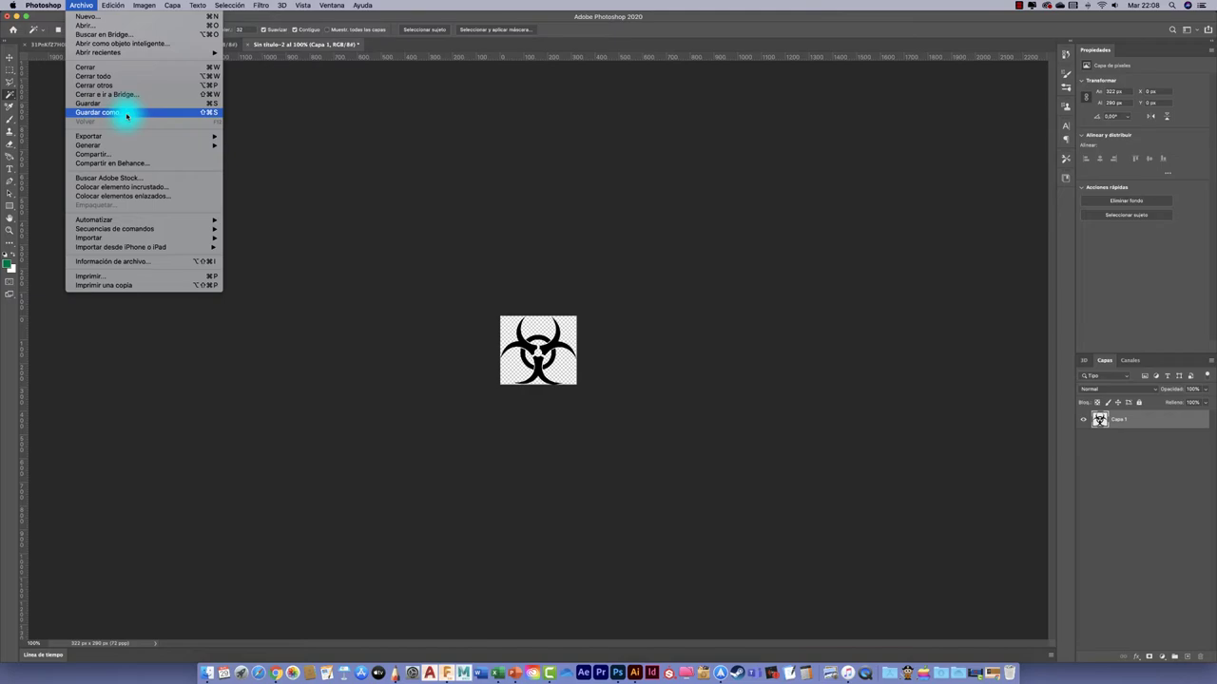
left_click(127, 115)
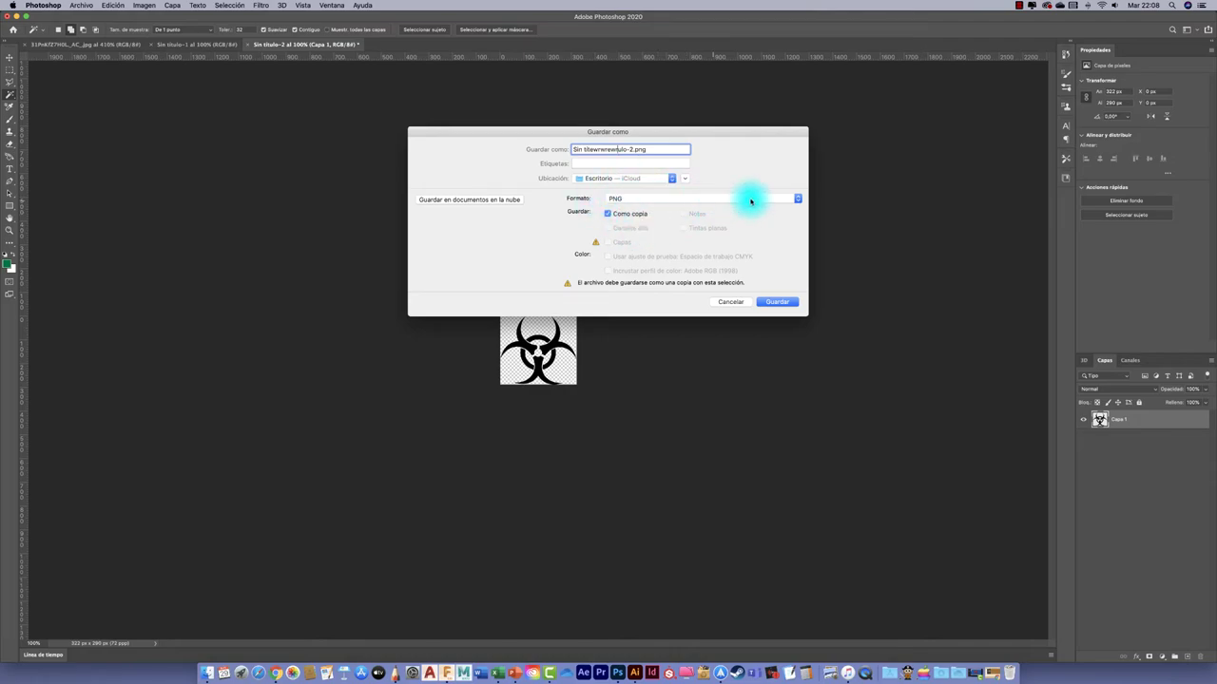
left_click(790, 301)
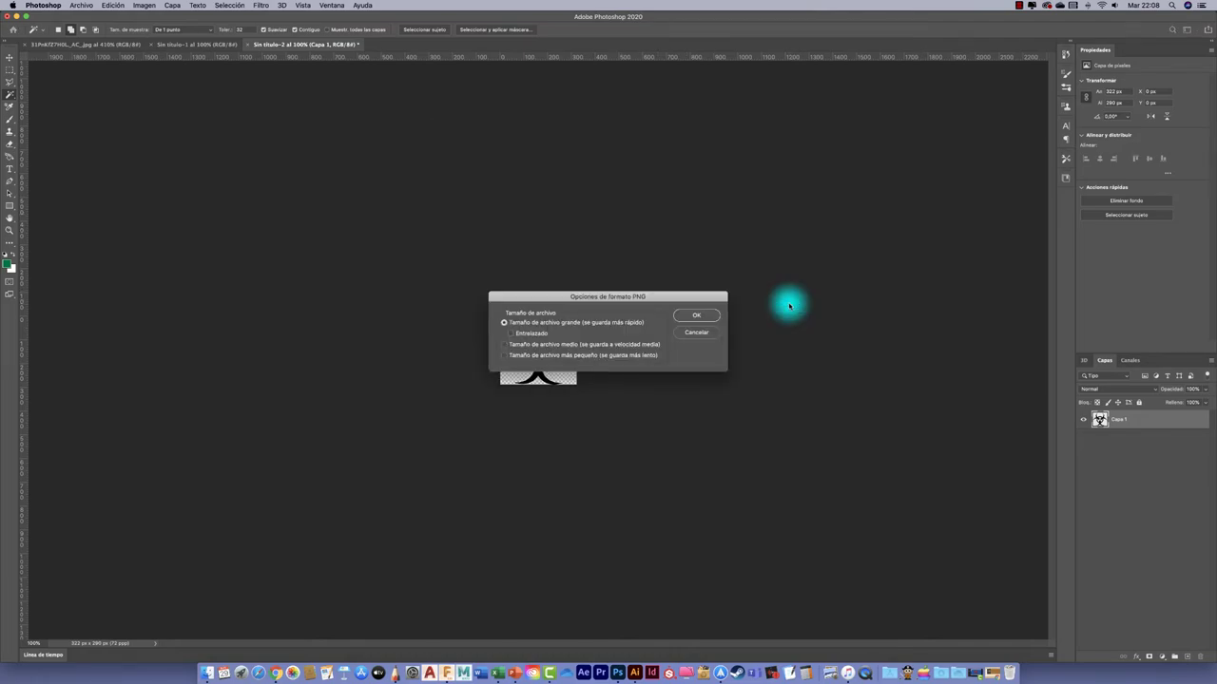
left_click(694, 319)
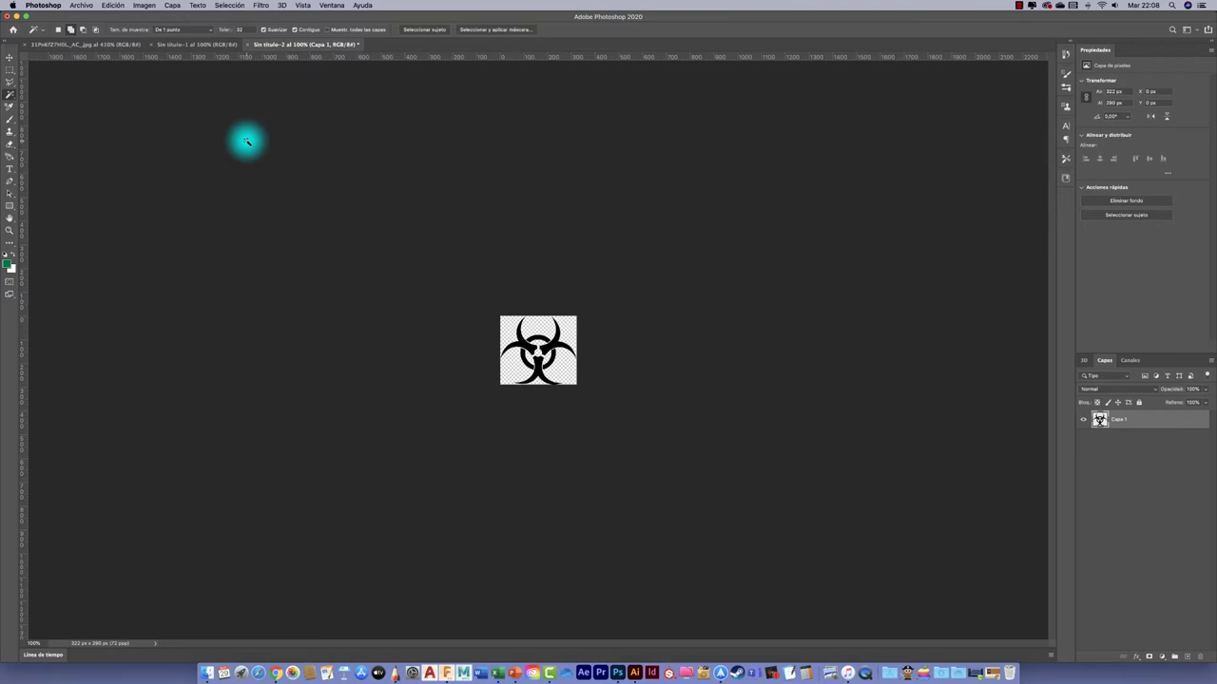
key("ctrl+Up")
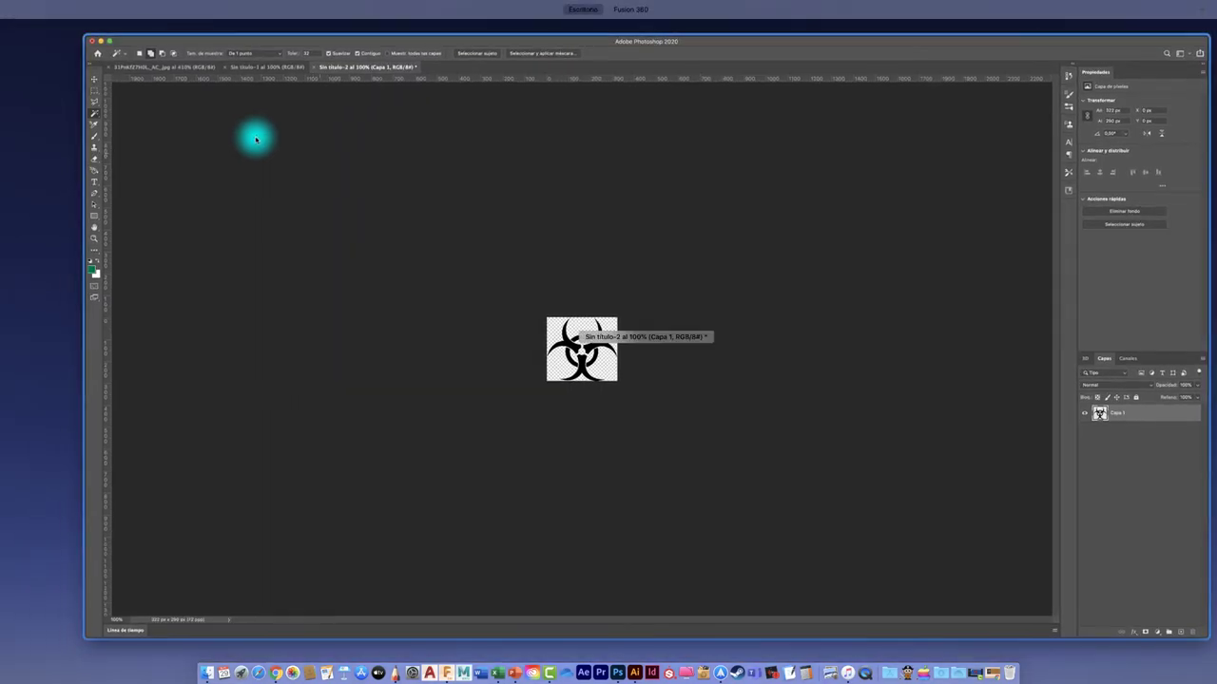
- Insert the saved biohazard PNG from the Desktop as an image decal on the casing
left_click(644, 33)
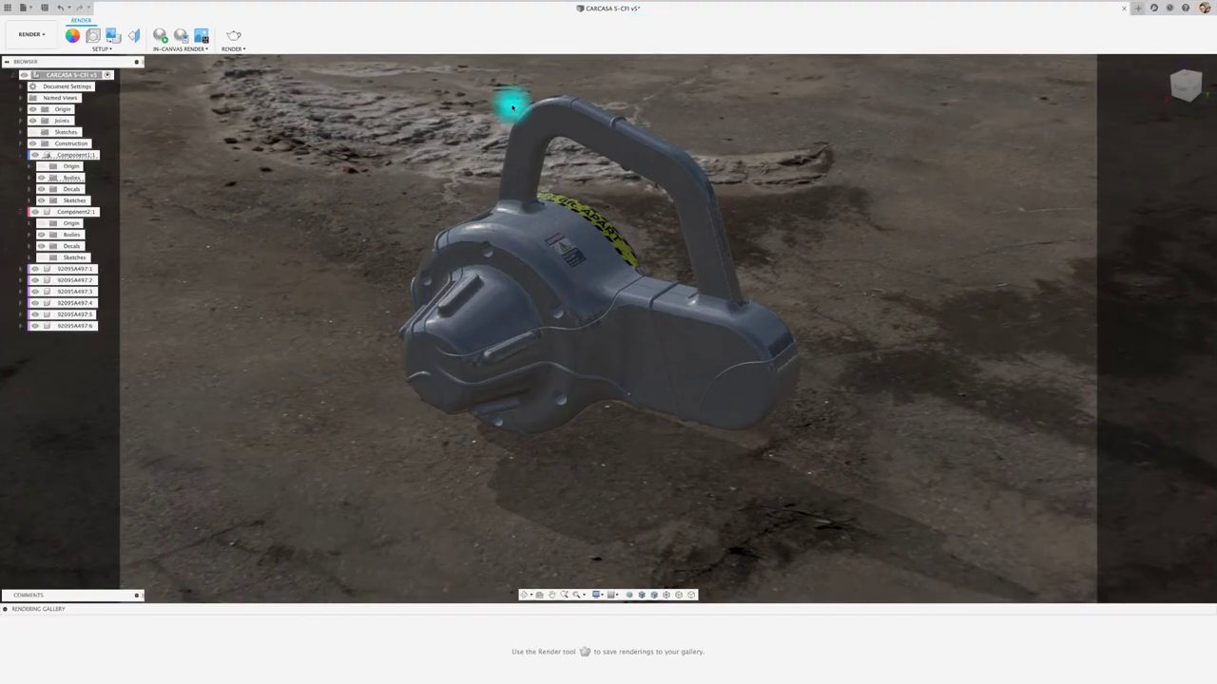
left_click(114, 36)
left_click(501, 438)
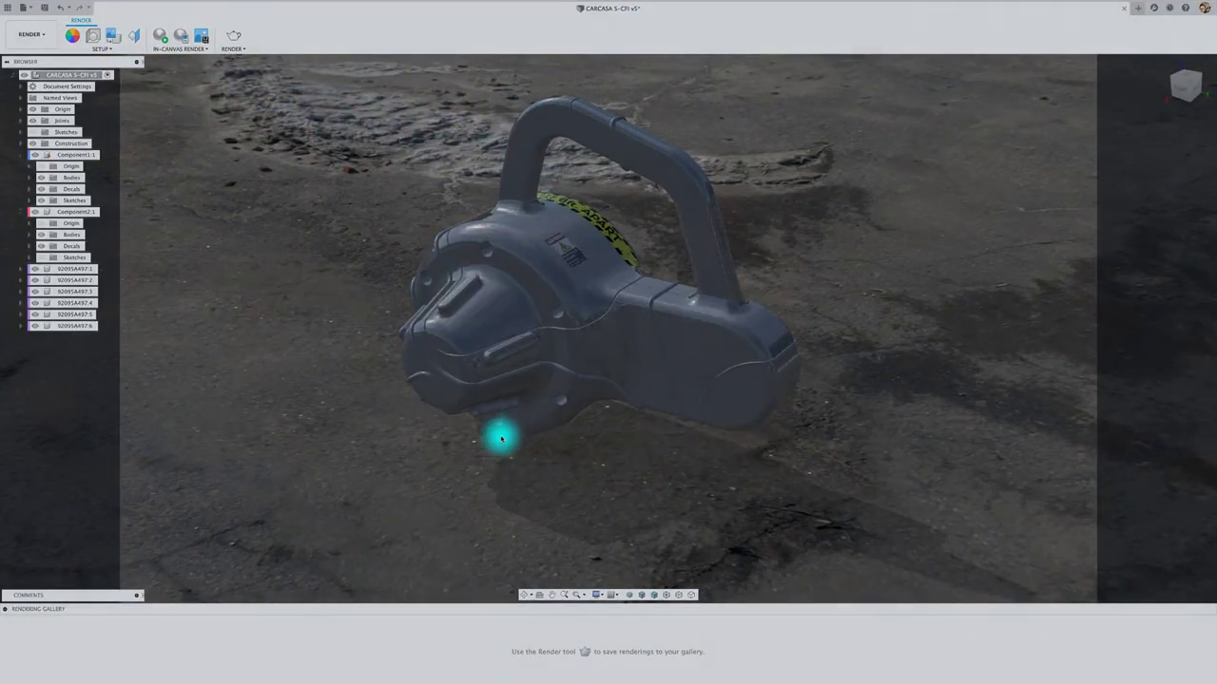
left_click(301, 150)
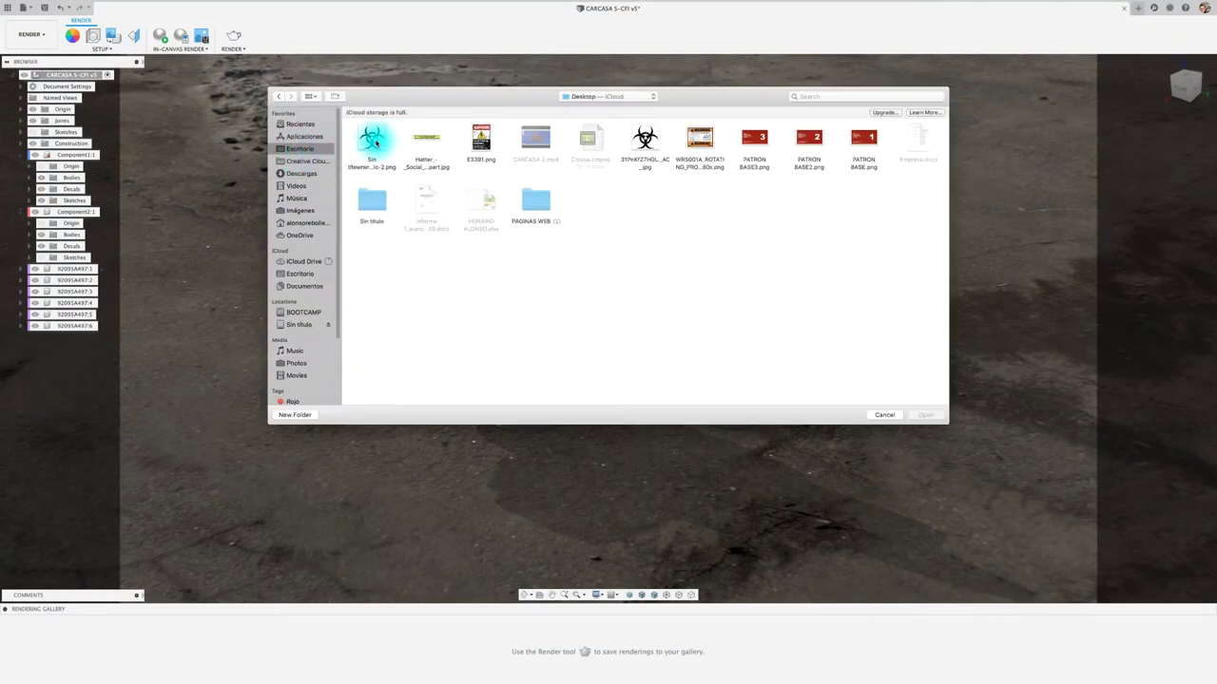
left_click(372, 141)
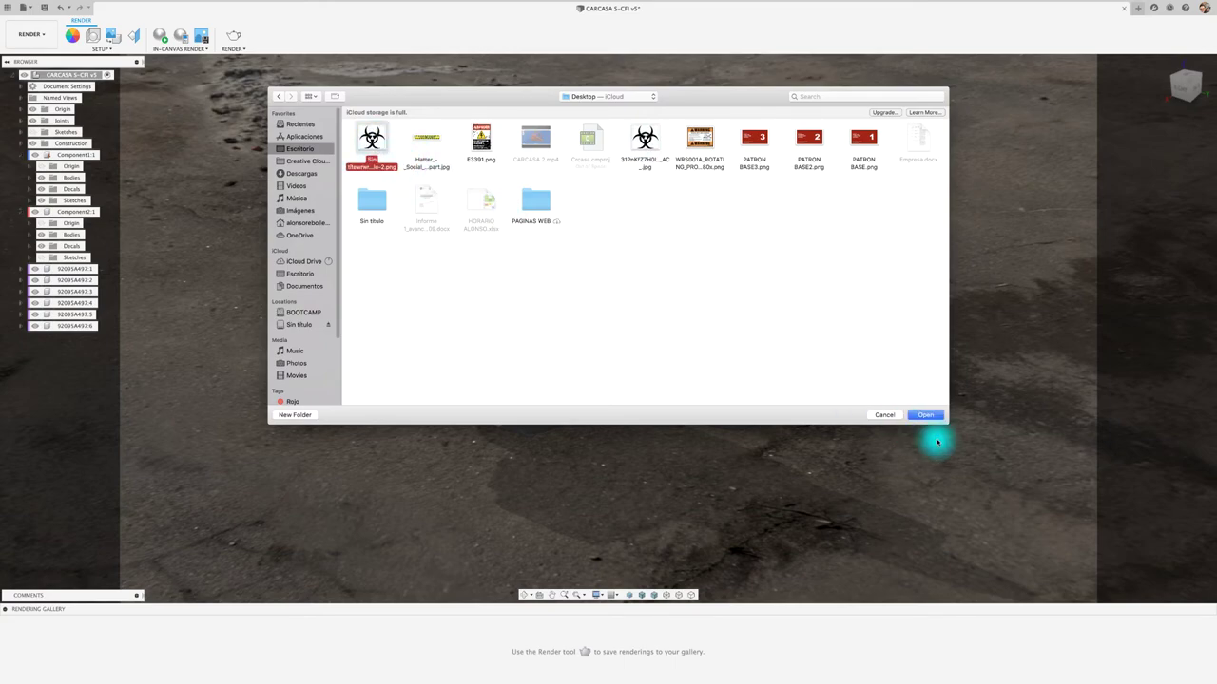
left_click(927, 415)
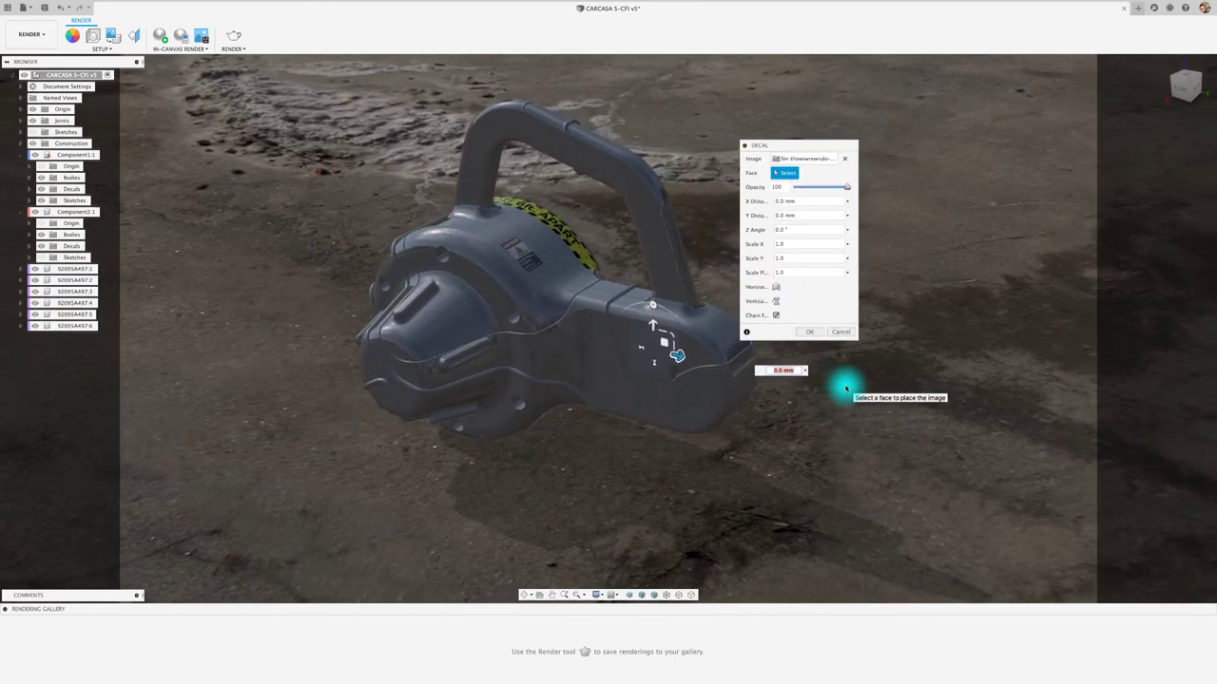
- Shift the decal along its Y axis and commit it at 0.8 scale
mouse_move(679, 366)
left_mouse_down()
mouse_move(613, 347)
mouse_move(666, 357)
left_mouse_up()
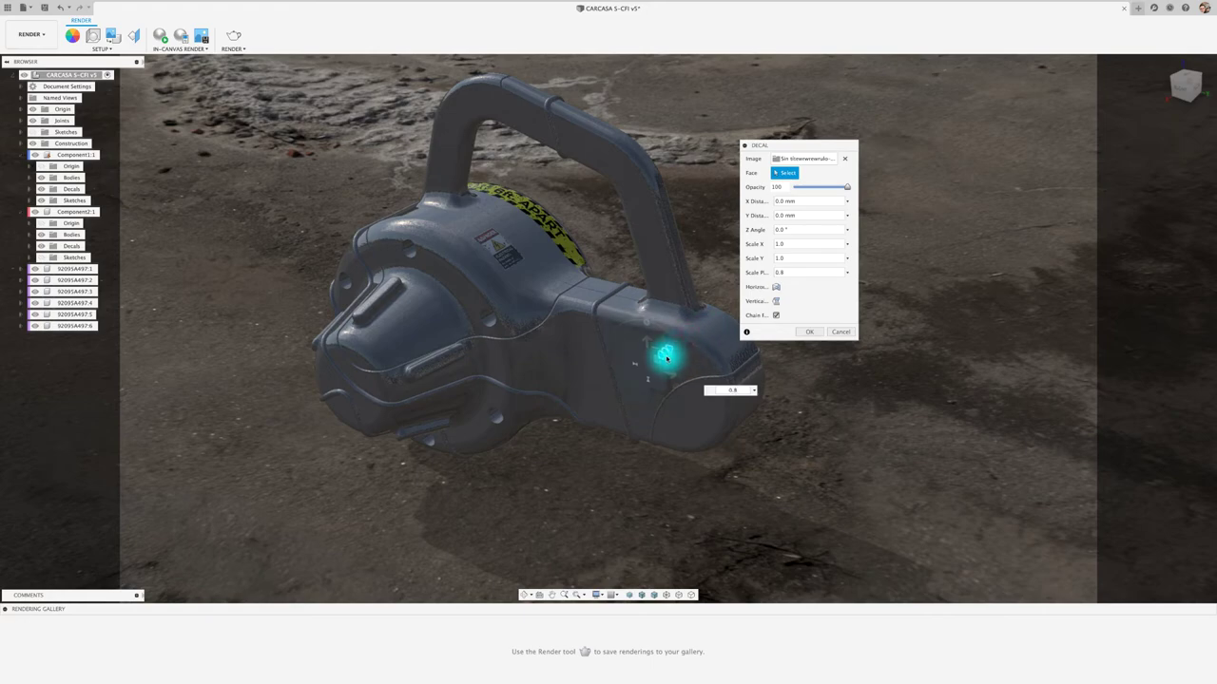
left_click(840, 332)
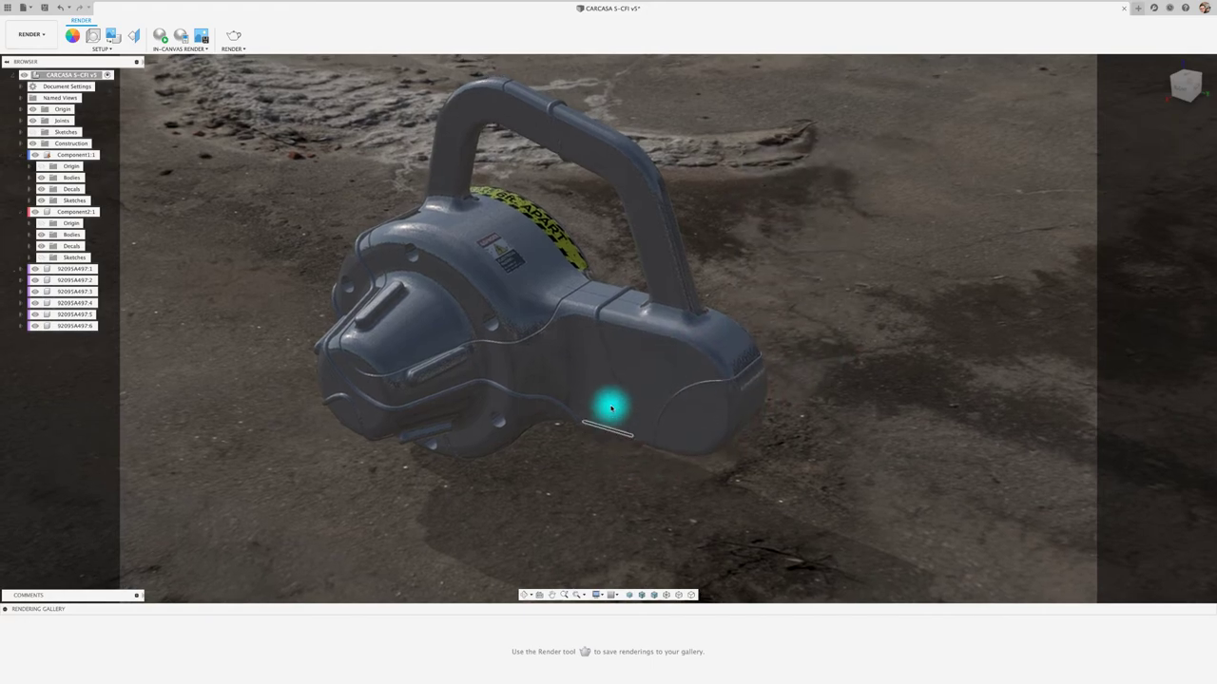
mouse_move(612, 408)
middle_mouse_down("shift")
mouse_move(500, 334)
mouse_move(568, 332)
middle_mouse_up("shift")
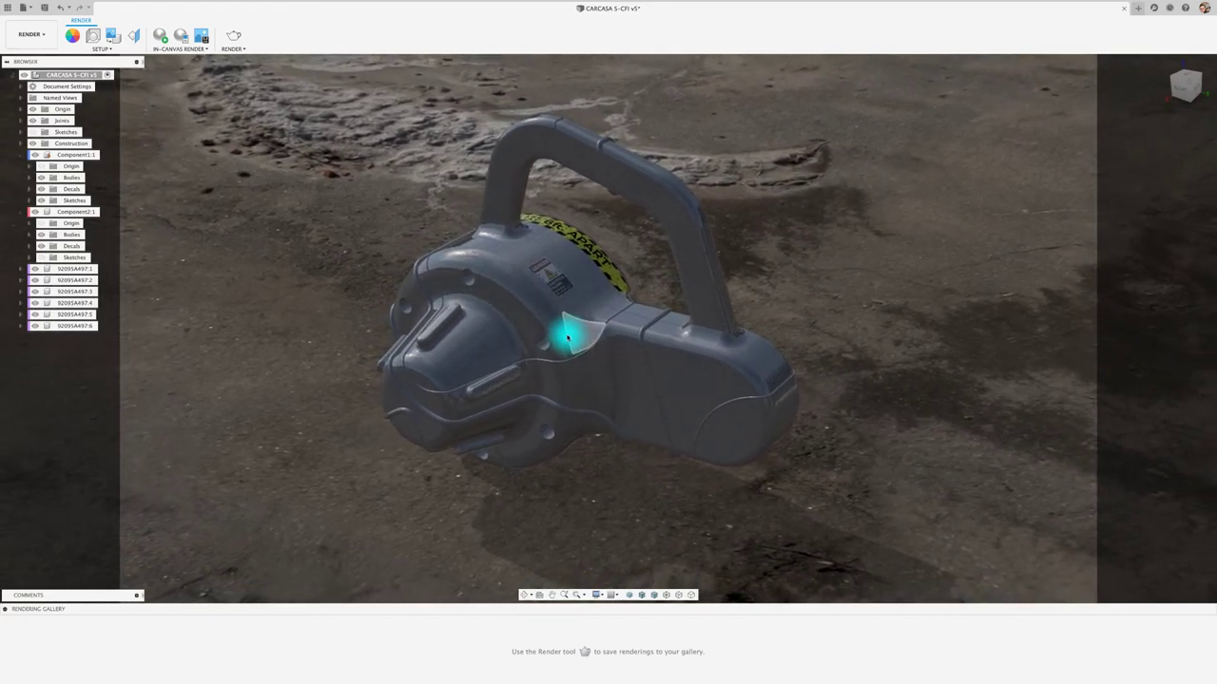
left_click(111, 34)
- Choose Sin título-2.png from the Desktop as the decal image
left_click(586, 190)
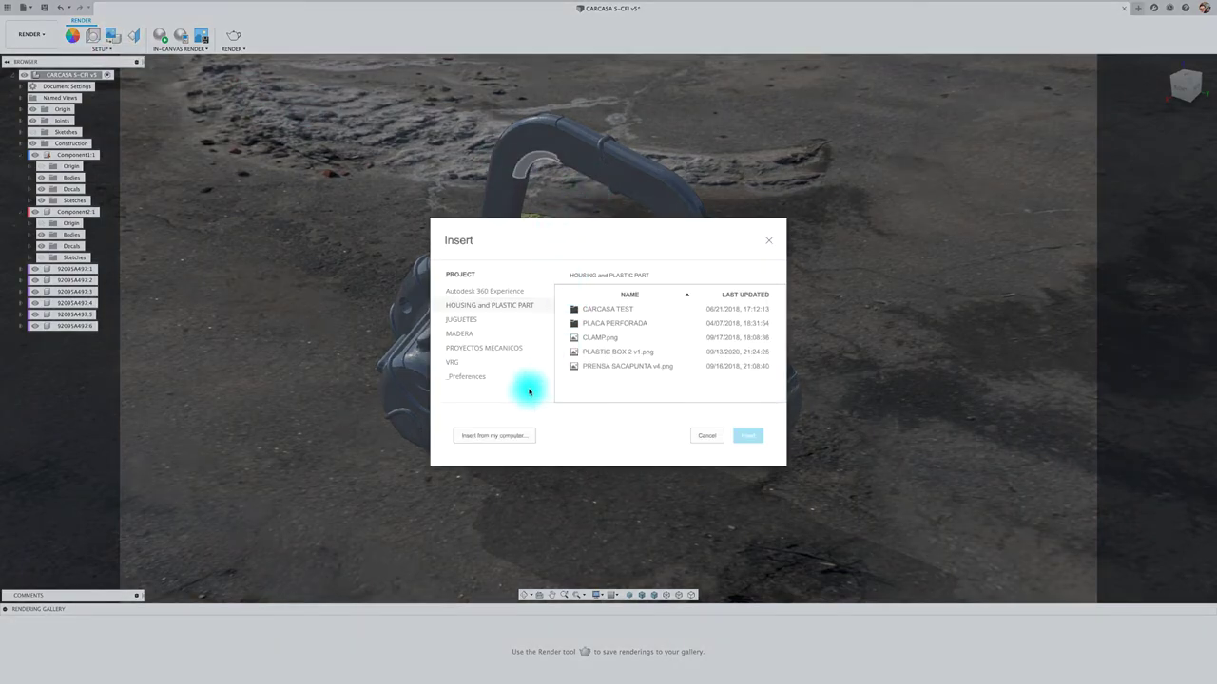
left_click(520, 436)
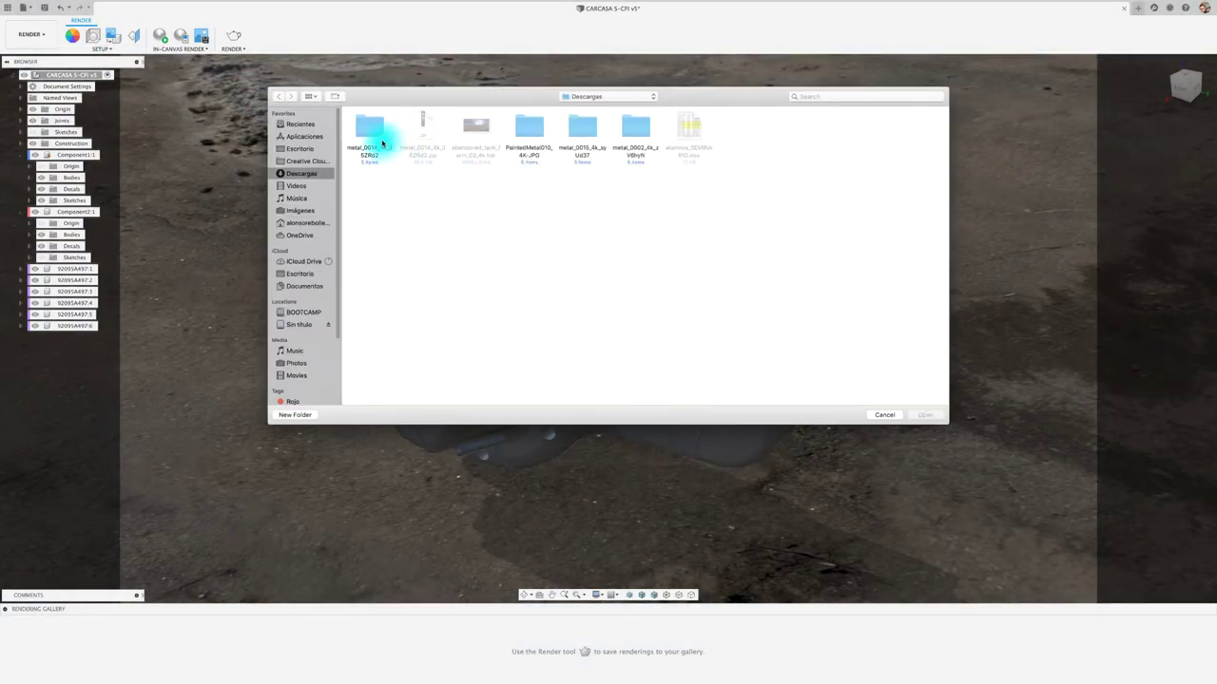
left_click(299, 149)
left_click(370, 141)
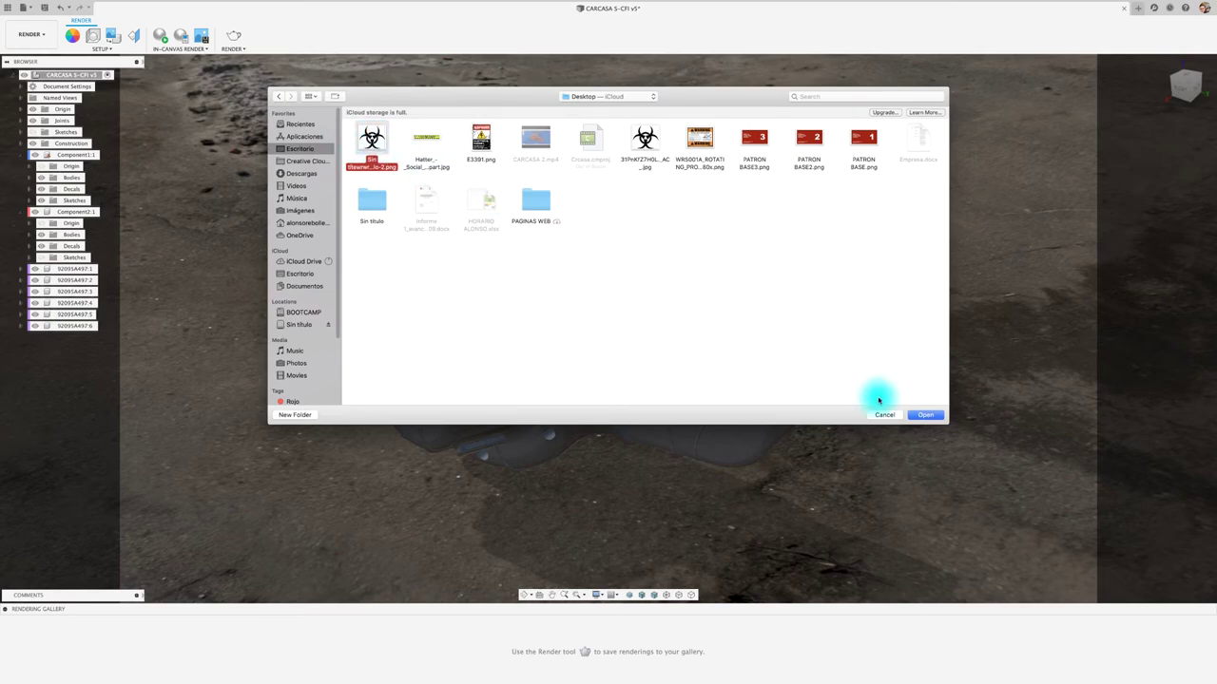
left_click(929, 416)
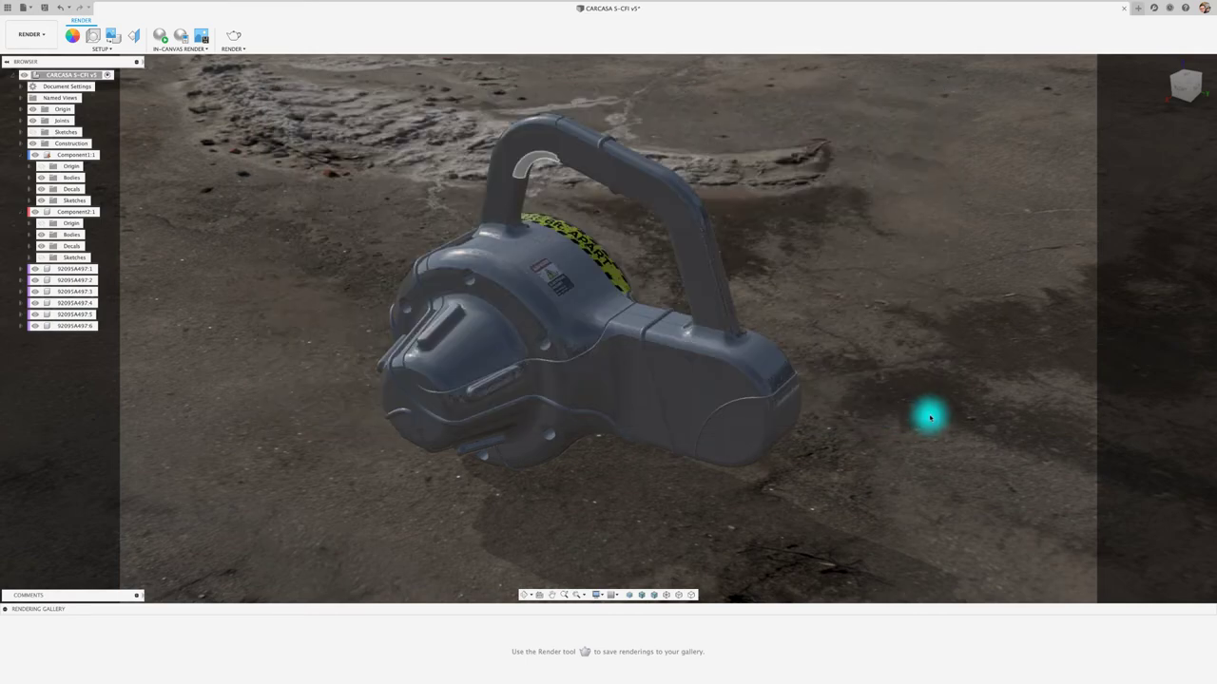
- Place the decal on the casing's side face, resize it, then discard the placement
left_click(629, 410)
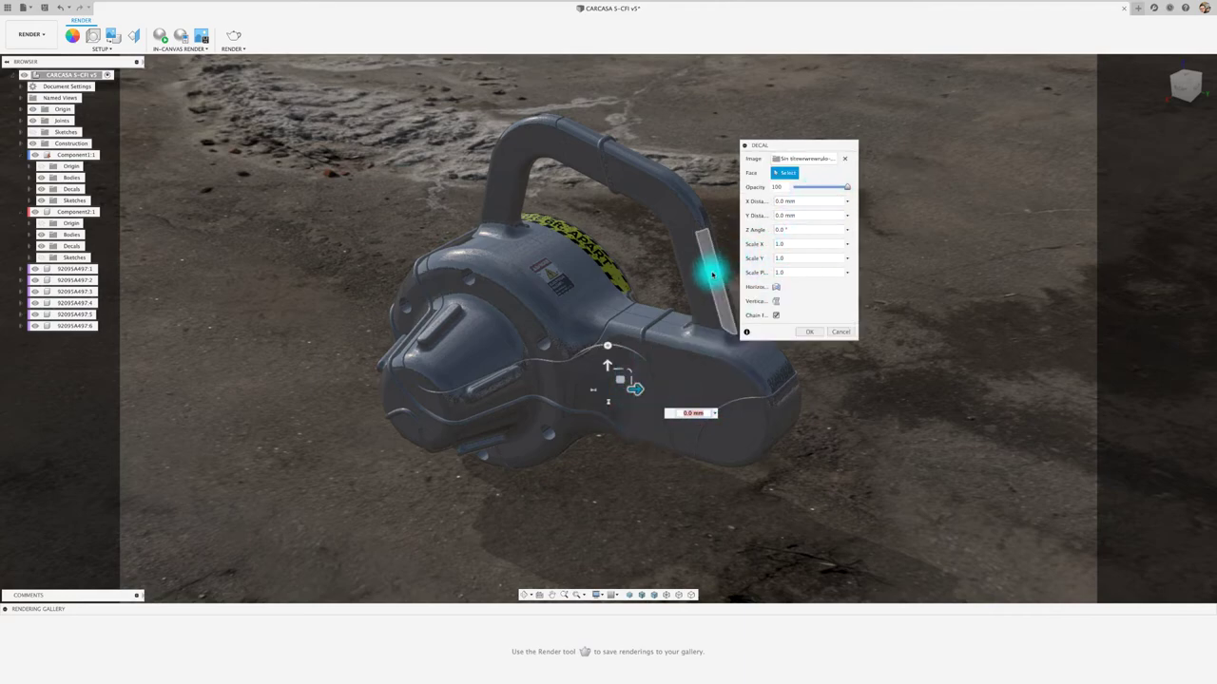
left_click_drag(628, 377, 857, 293)
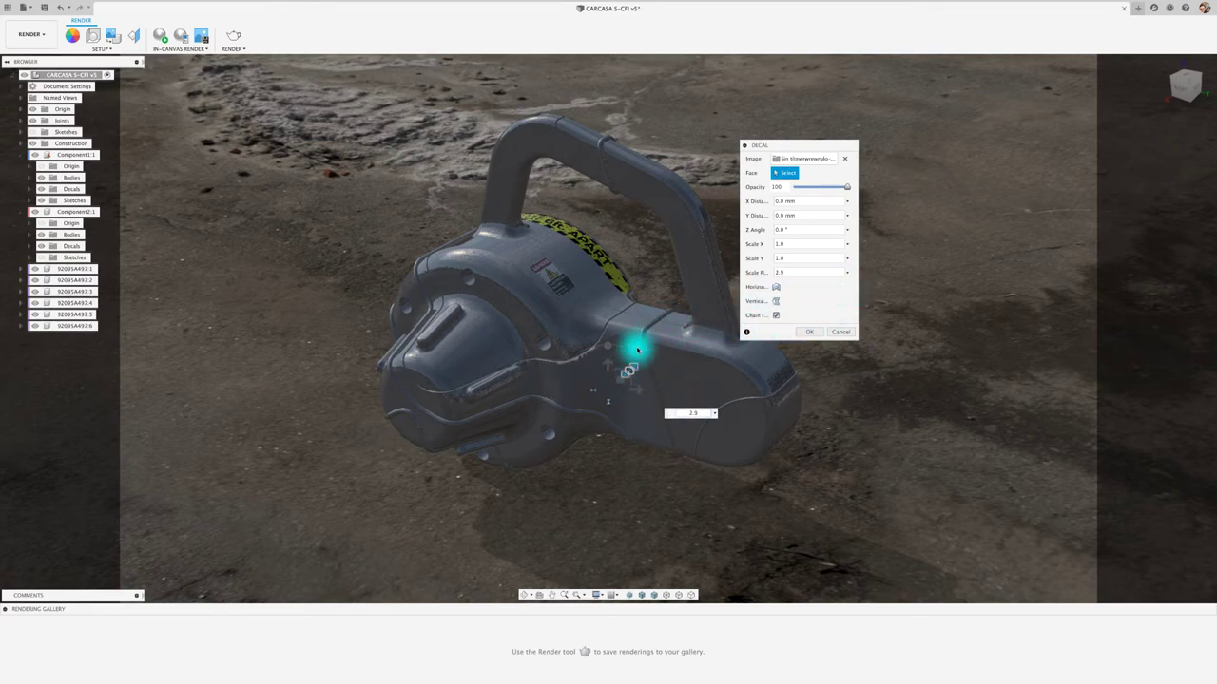
left_click_drag(629, 371, 536, 427)
left_click(842, 333)
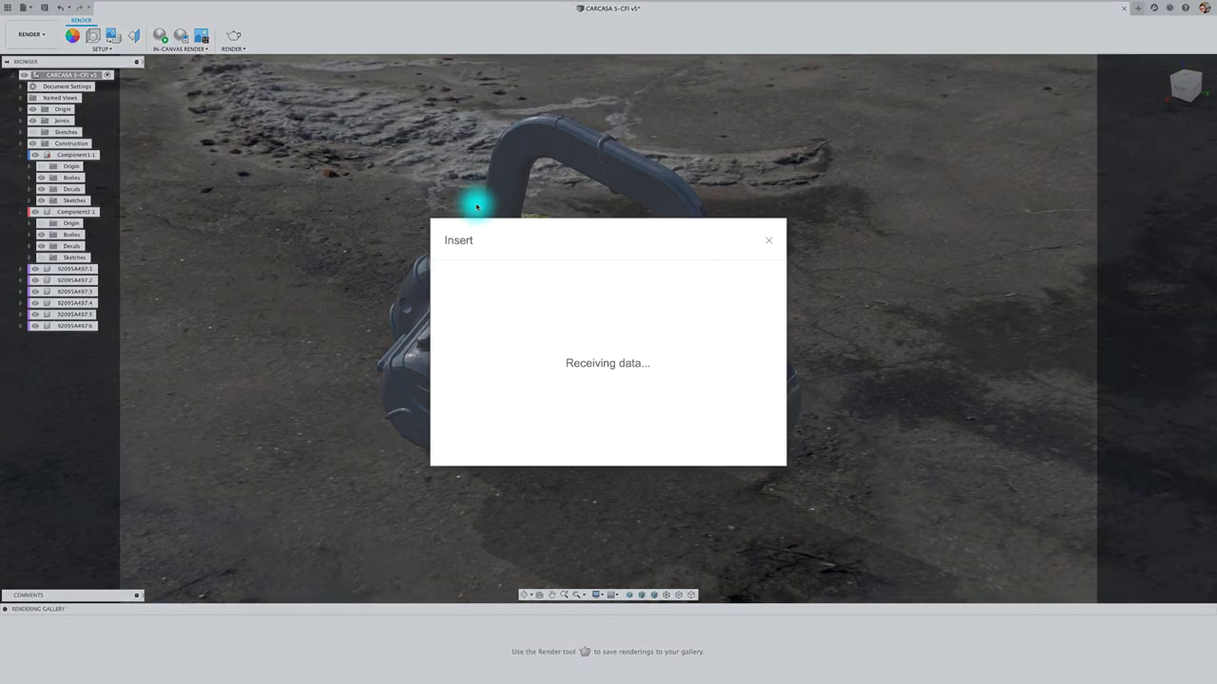
- Place the WRS001A WARNING label PNG on the side face below the handle, nudge it, and commit
left_click(505, 430)
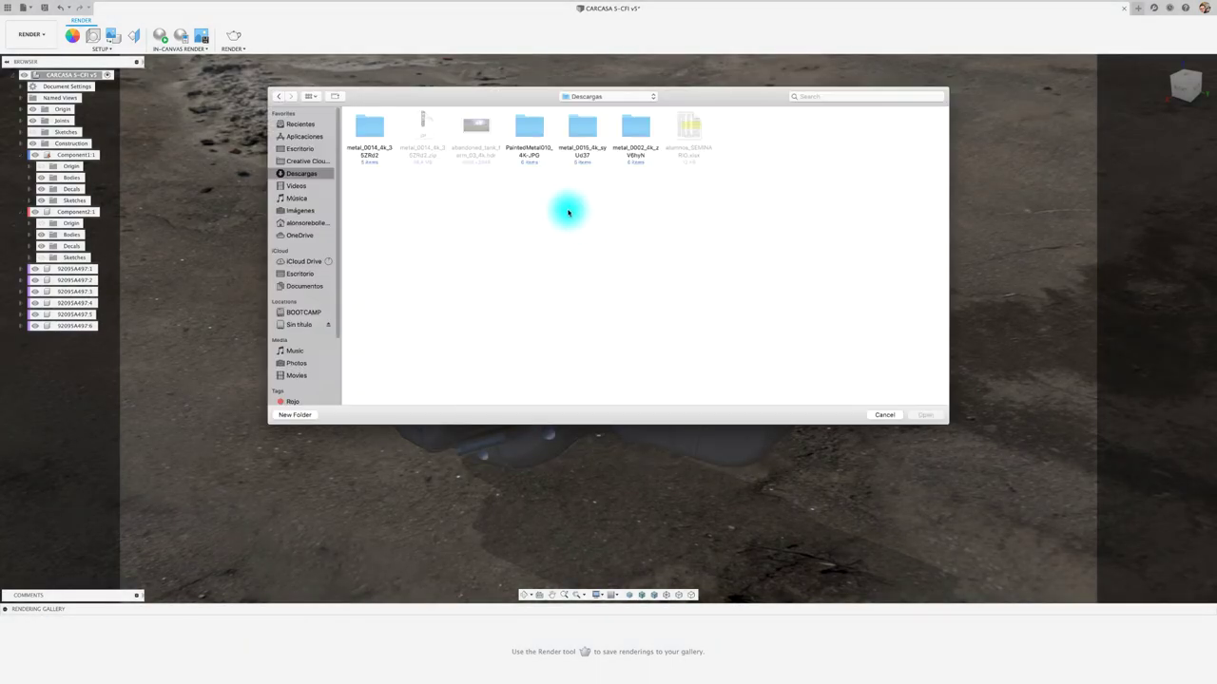
left_click(301, 150)
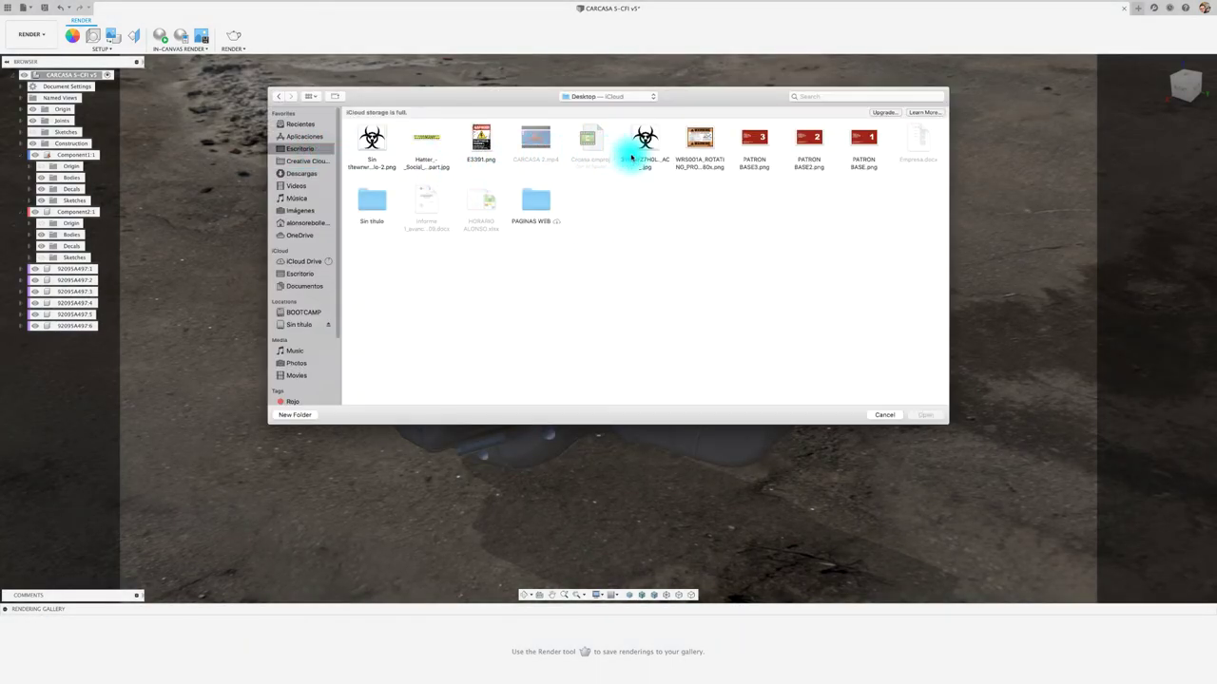
left_click(699, 137)
left_click(932, 417)
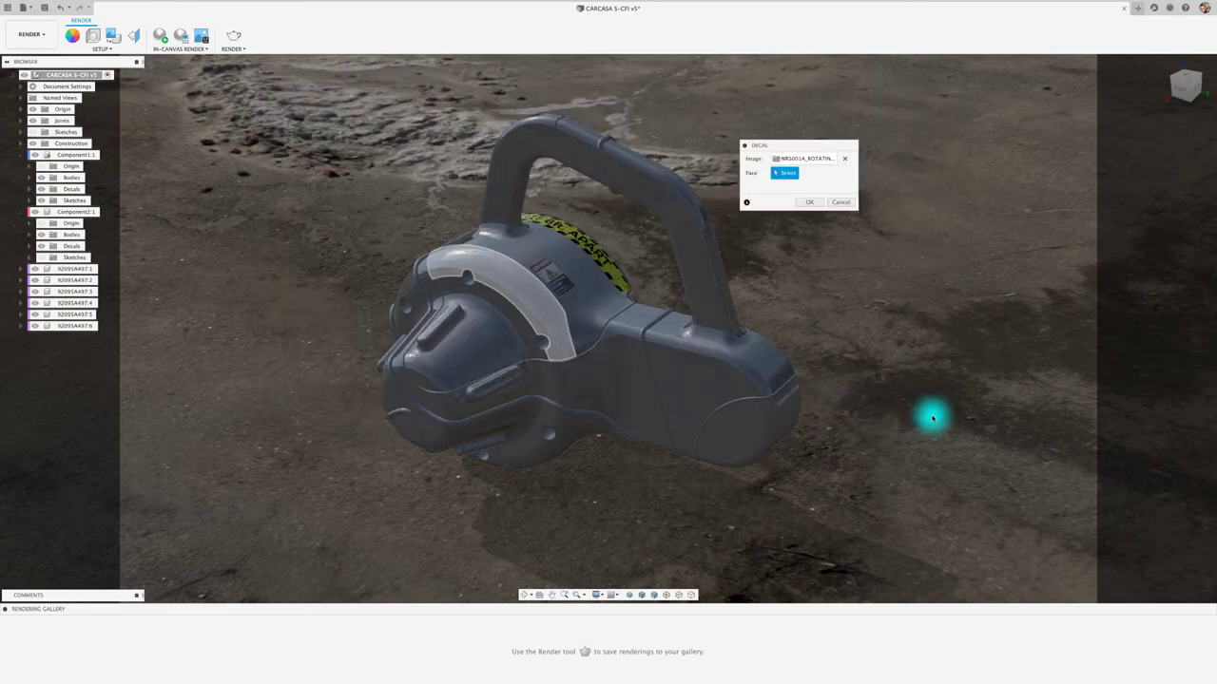
left_click(673, 371)
mouse_move(702, 402)
left_mouse_down()
mouse_move(717, 358)
mouse_move(700, 375)
left_mouse_up()
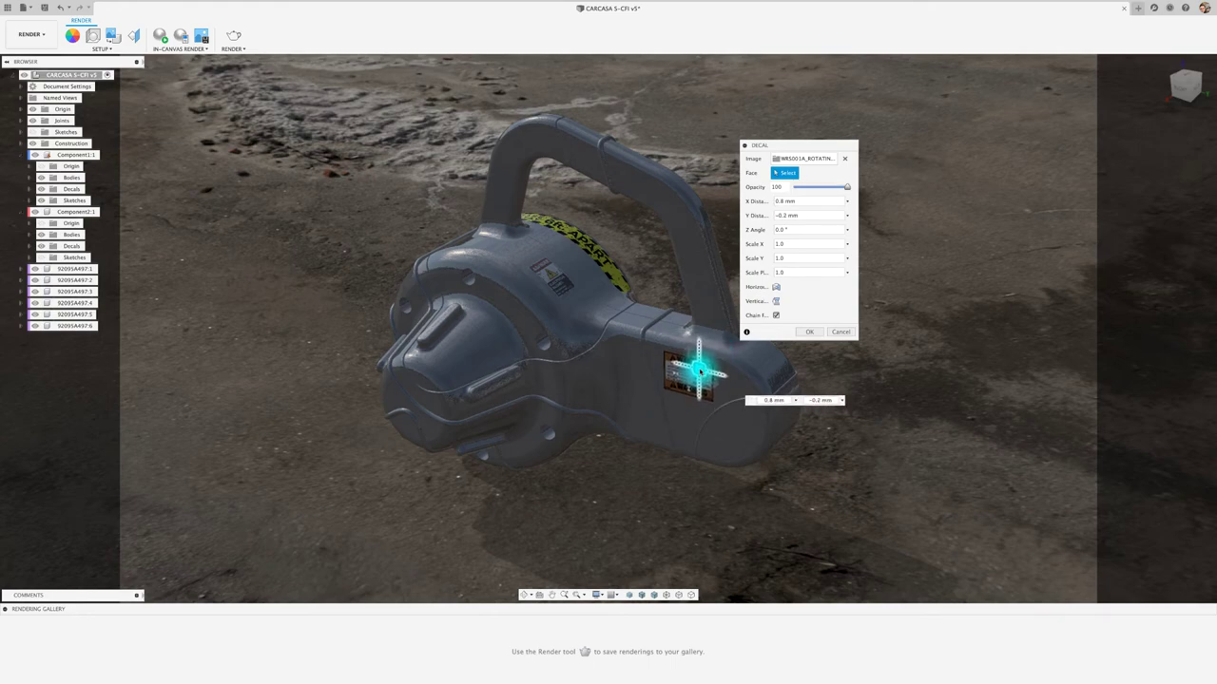
left_click(809, 332)
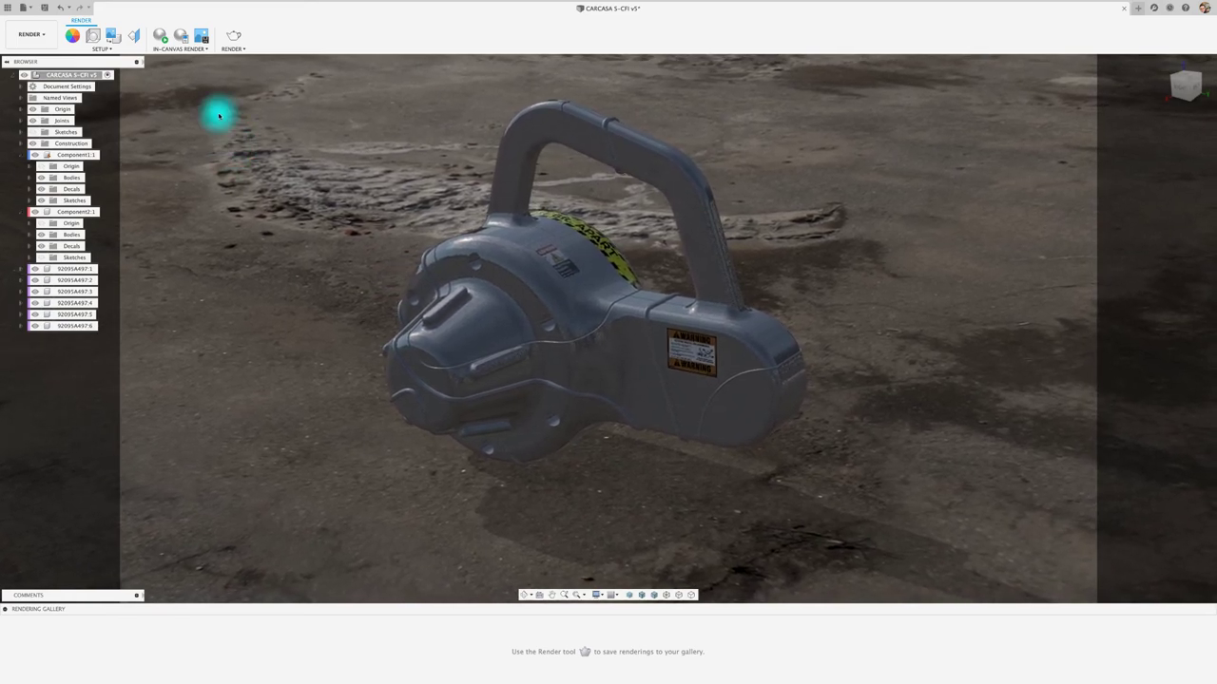
- Render the decorated casing in-canvas, then capture the image and save it as a PNG
left_click(162, 38)
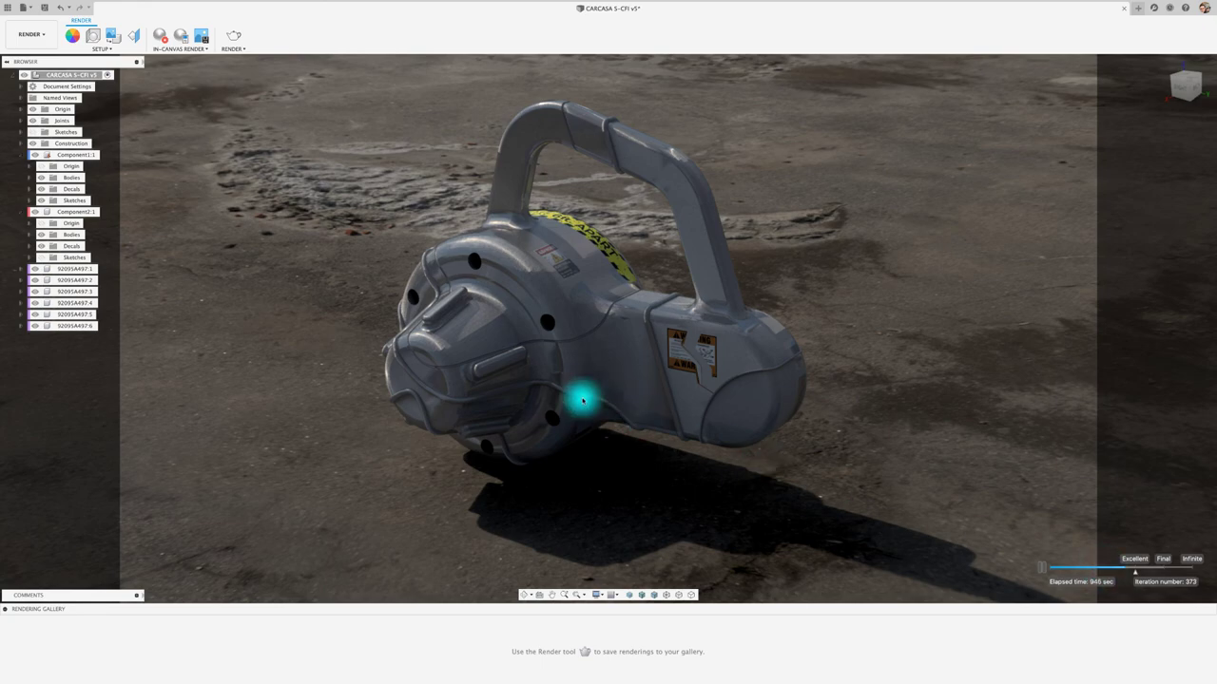
left_click(200, 35)
left_click(693, 396)
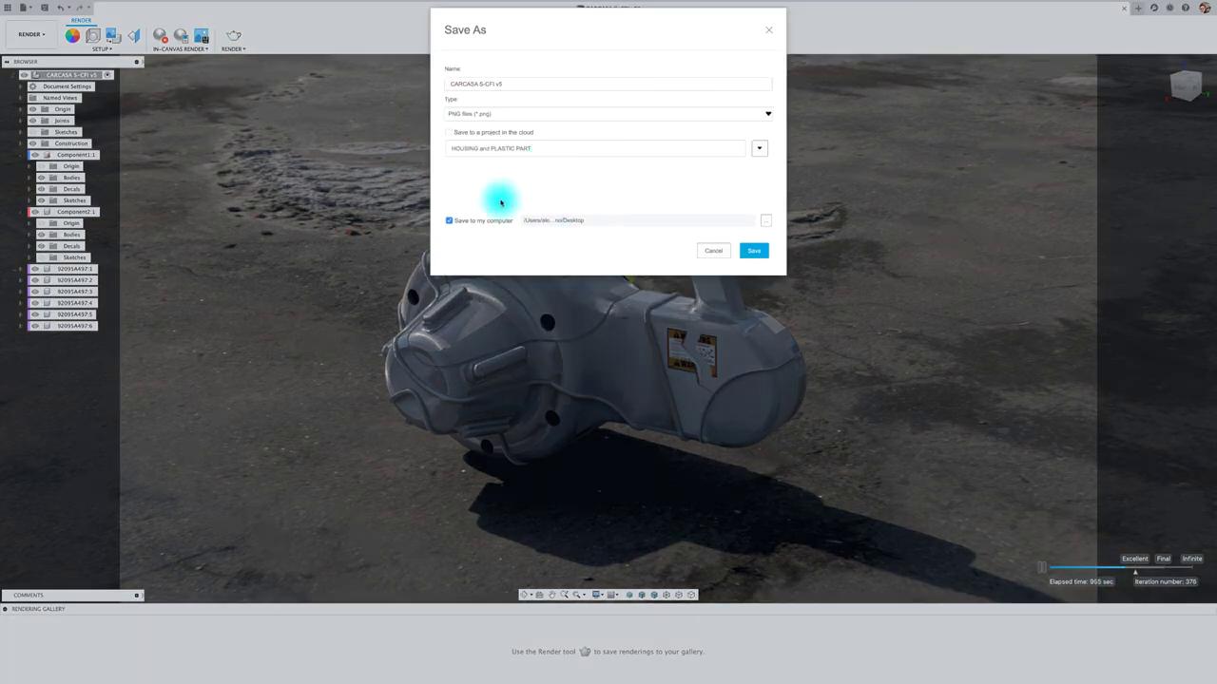
left_click(449, 132)
left_click(753, 250)
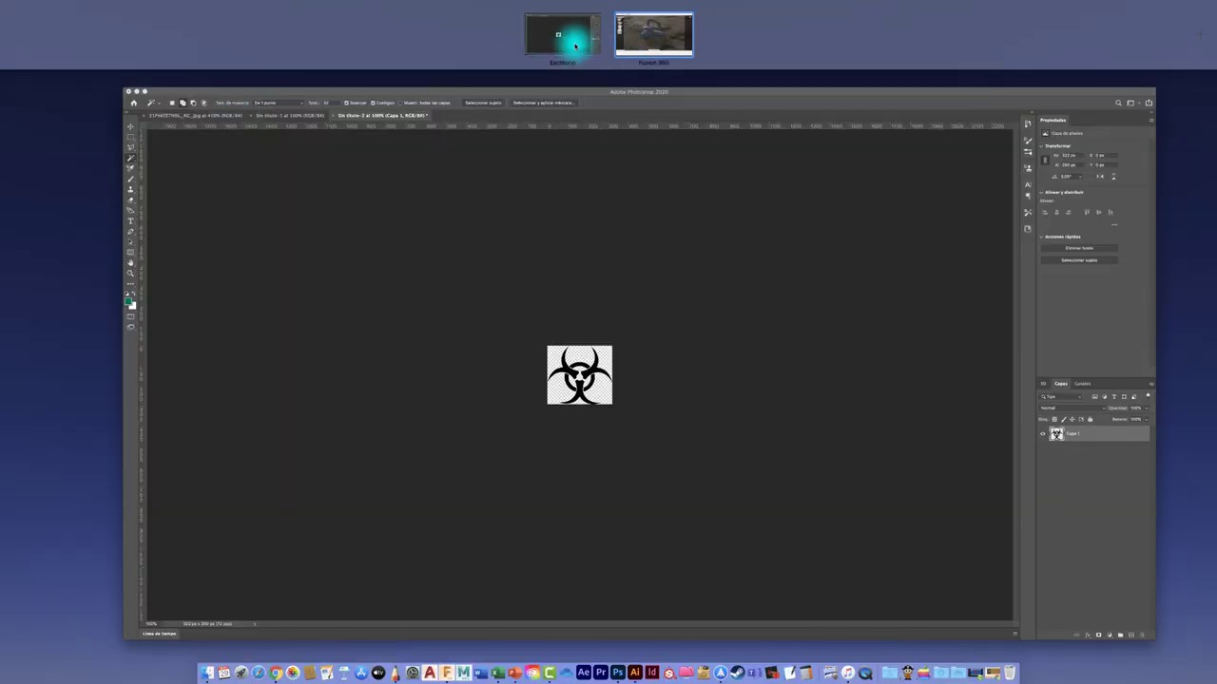
- Open the saved CARCASA S-CFI render PNG in Photoshop
left_click(84, 5)
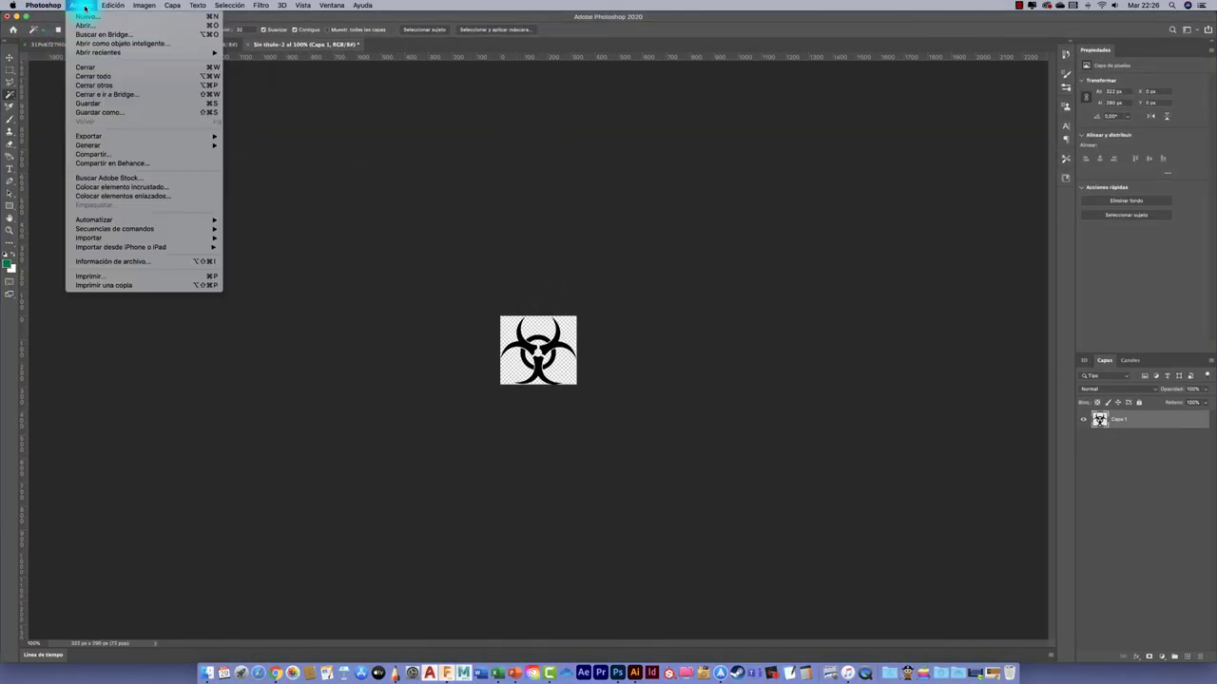
left_click(85, 25)
left_click(504, 209)
left_click(750, 320)
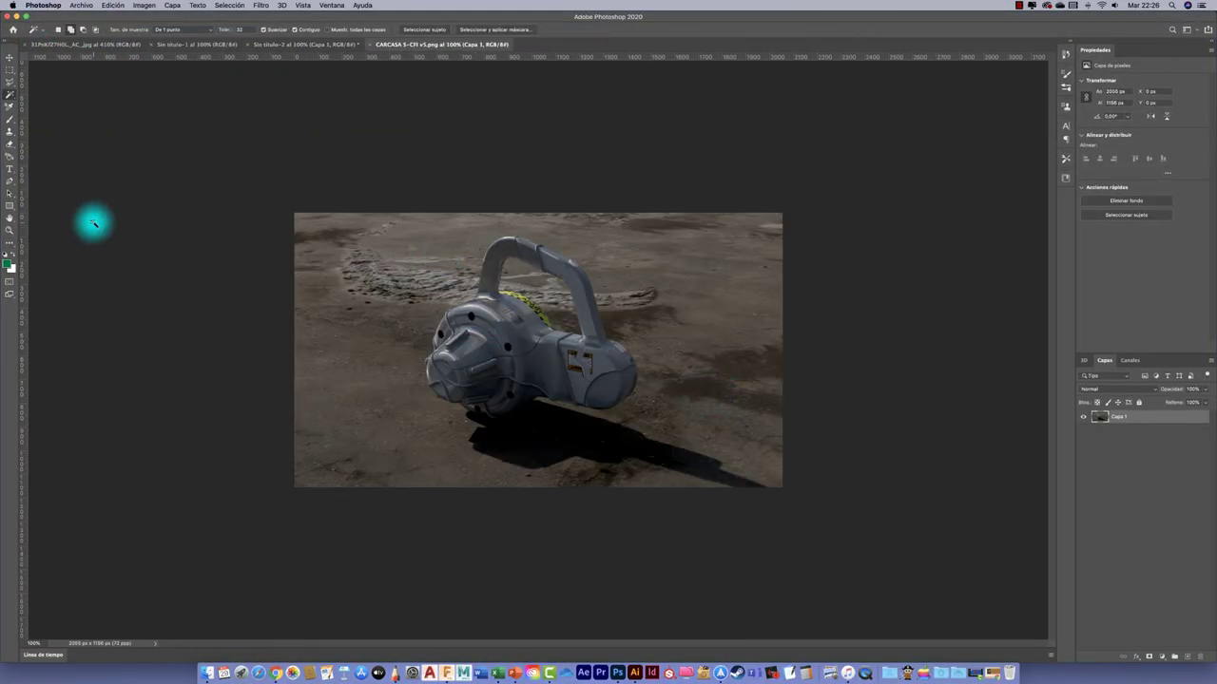
- Raise saturation by 10 in Hue/Saturation, apply a slight Brightness/Contrast boost, and save the render
left_click(144, 4)
left_click(314, 79)
left_click_drag(712, 226, 712, 220)
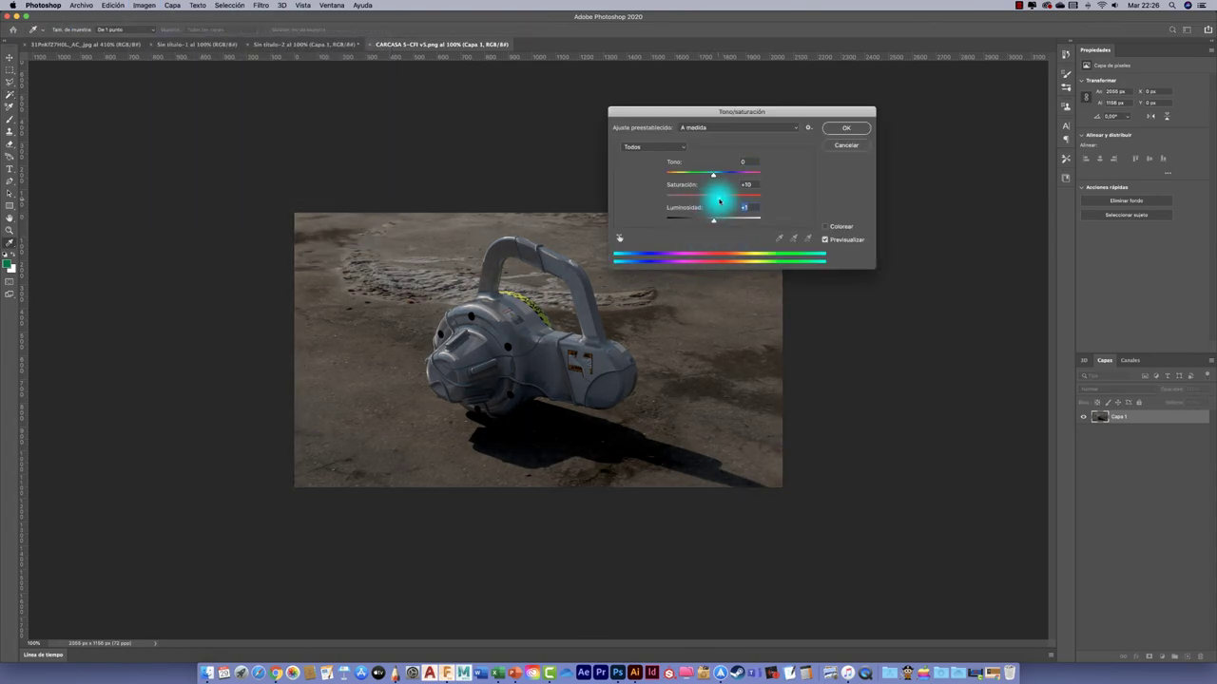
key("Return")
left_click(143, 5)
left_click(315, 35)
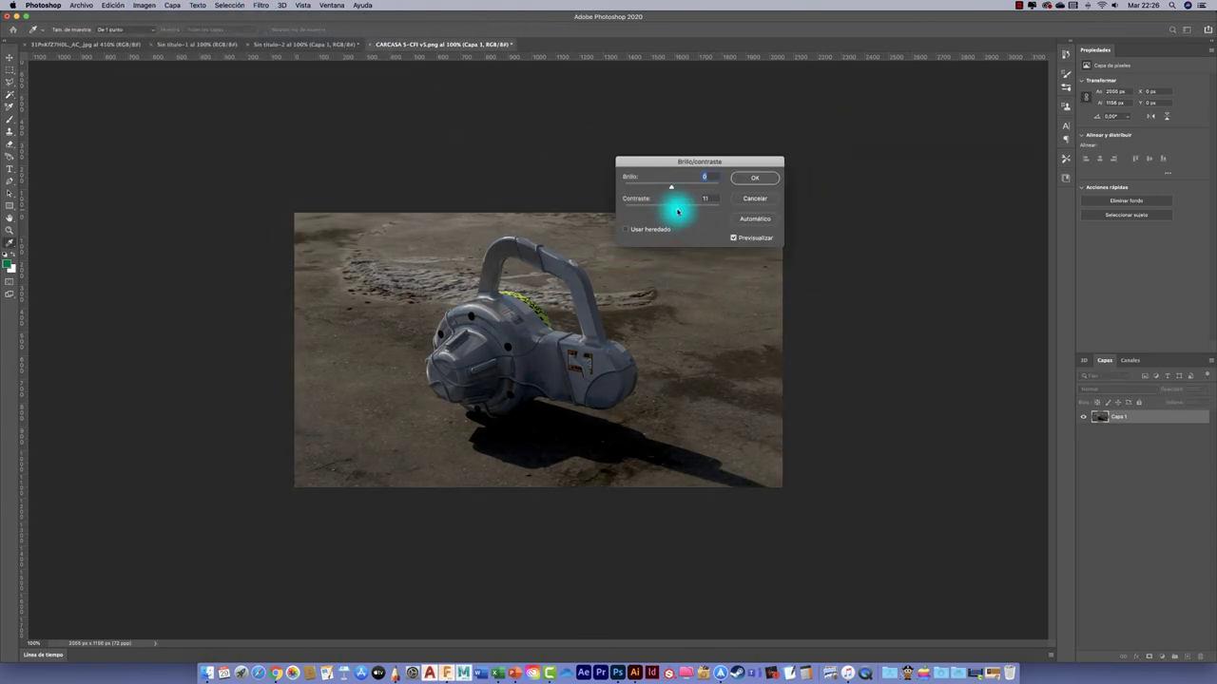
left_click(755, 178)
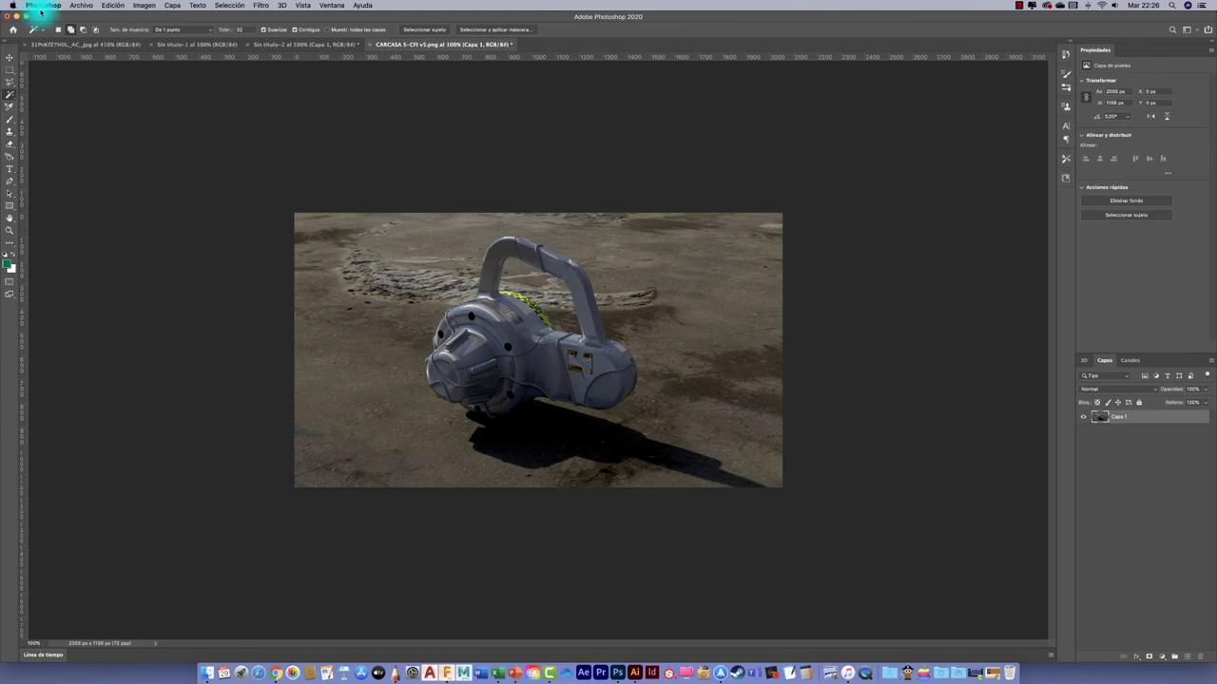
key("ctrl+s")
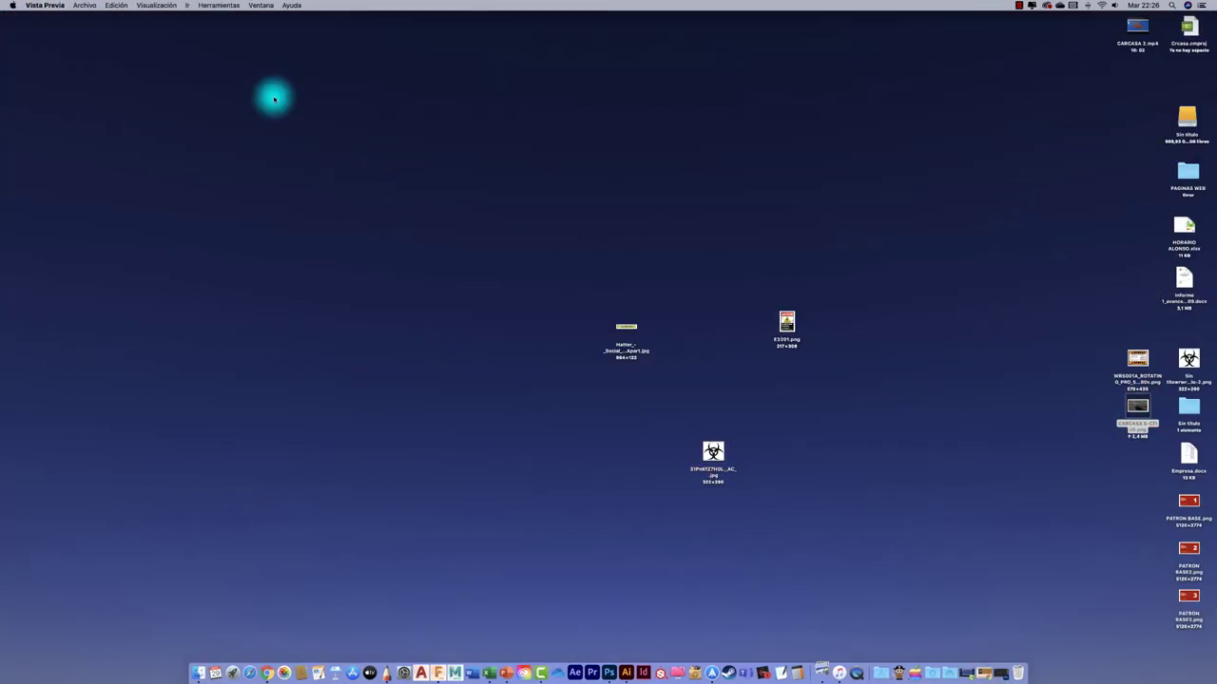